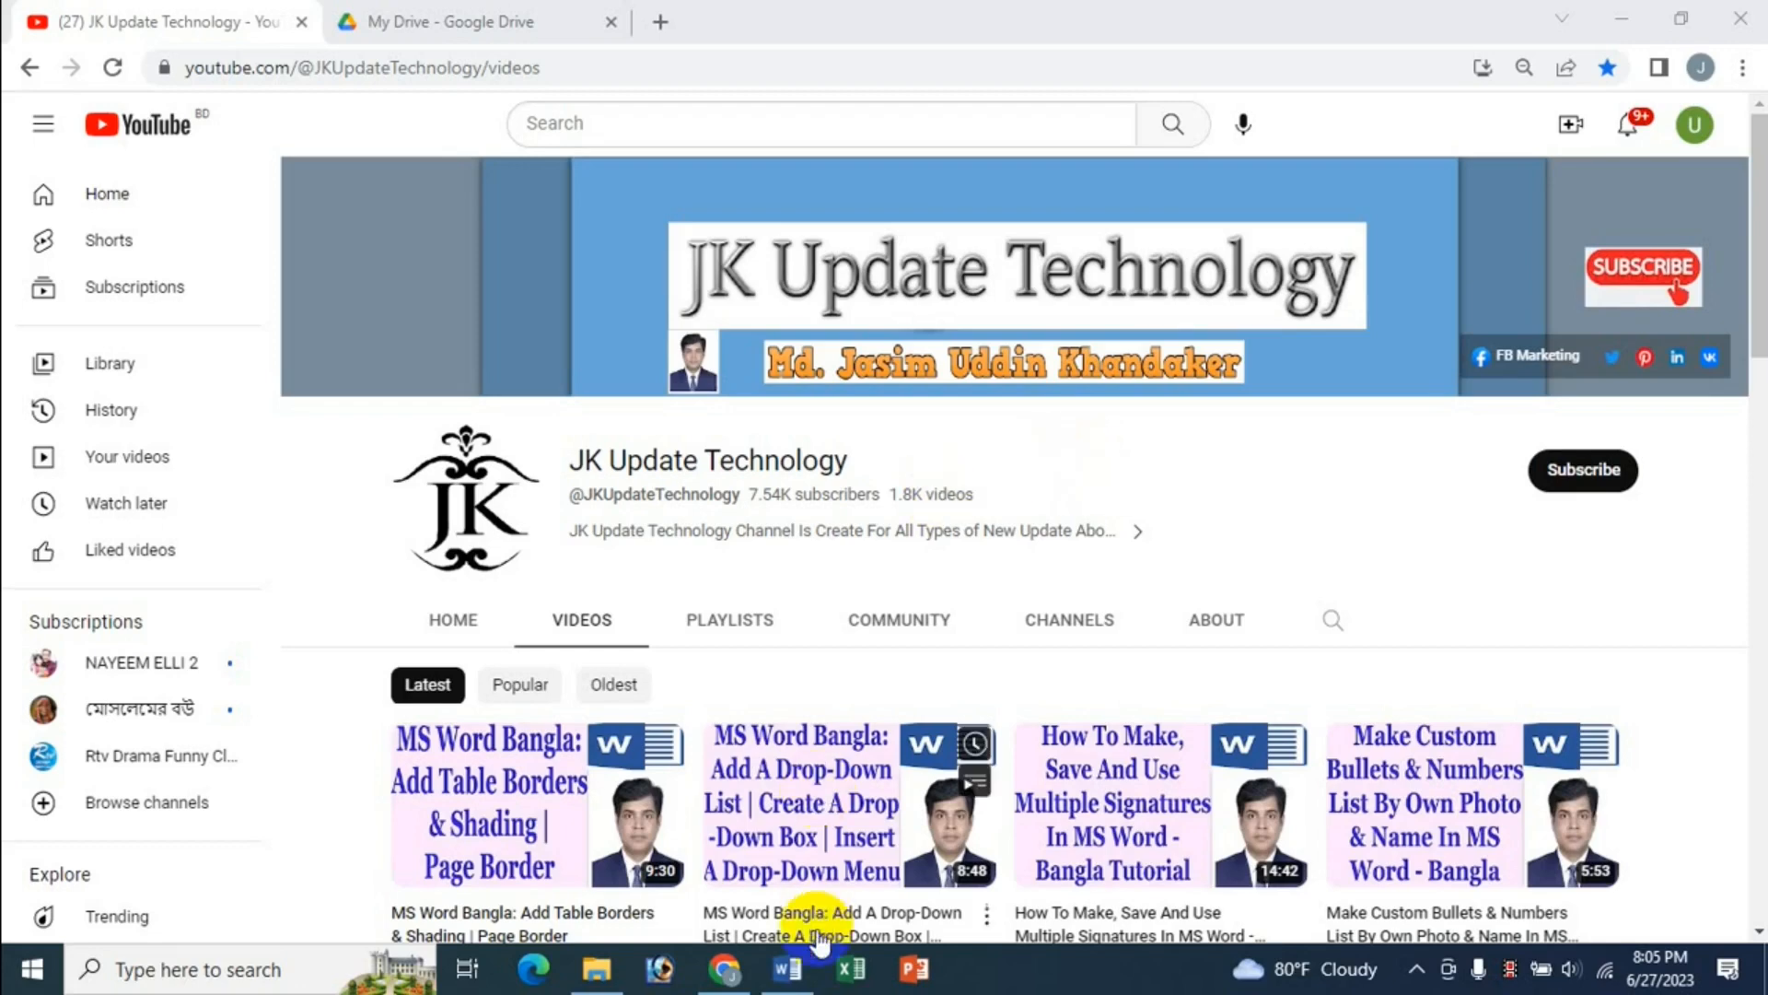
# Switch to Word and insert a table with five columns and five rows in the blank document
pyautogui.click(788, 969)
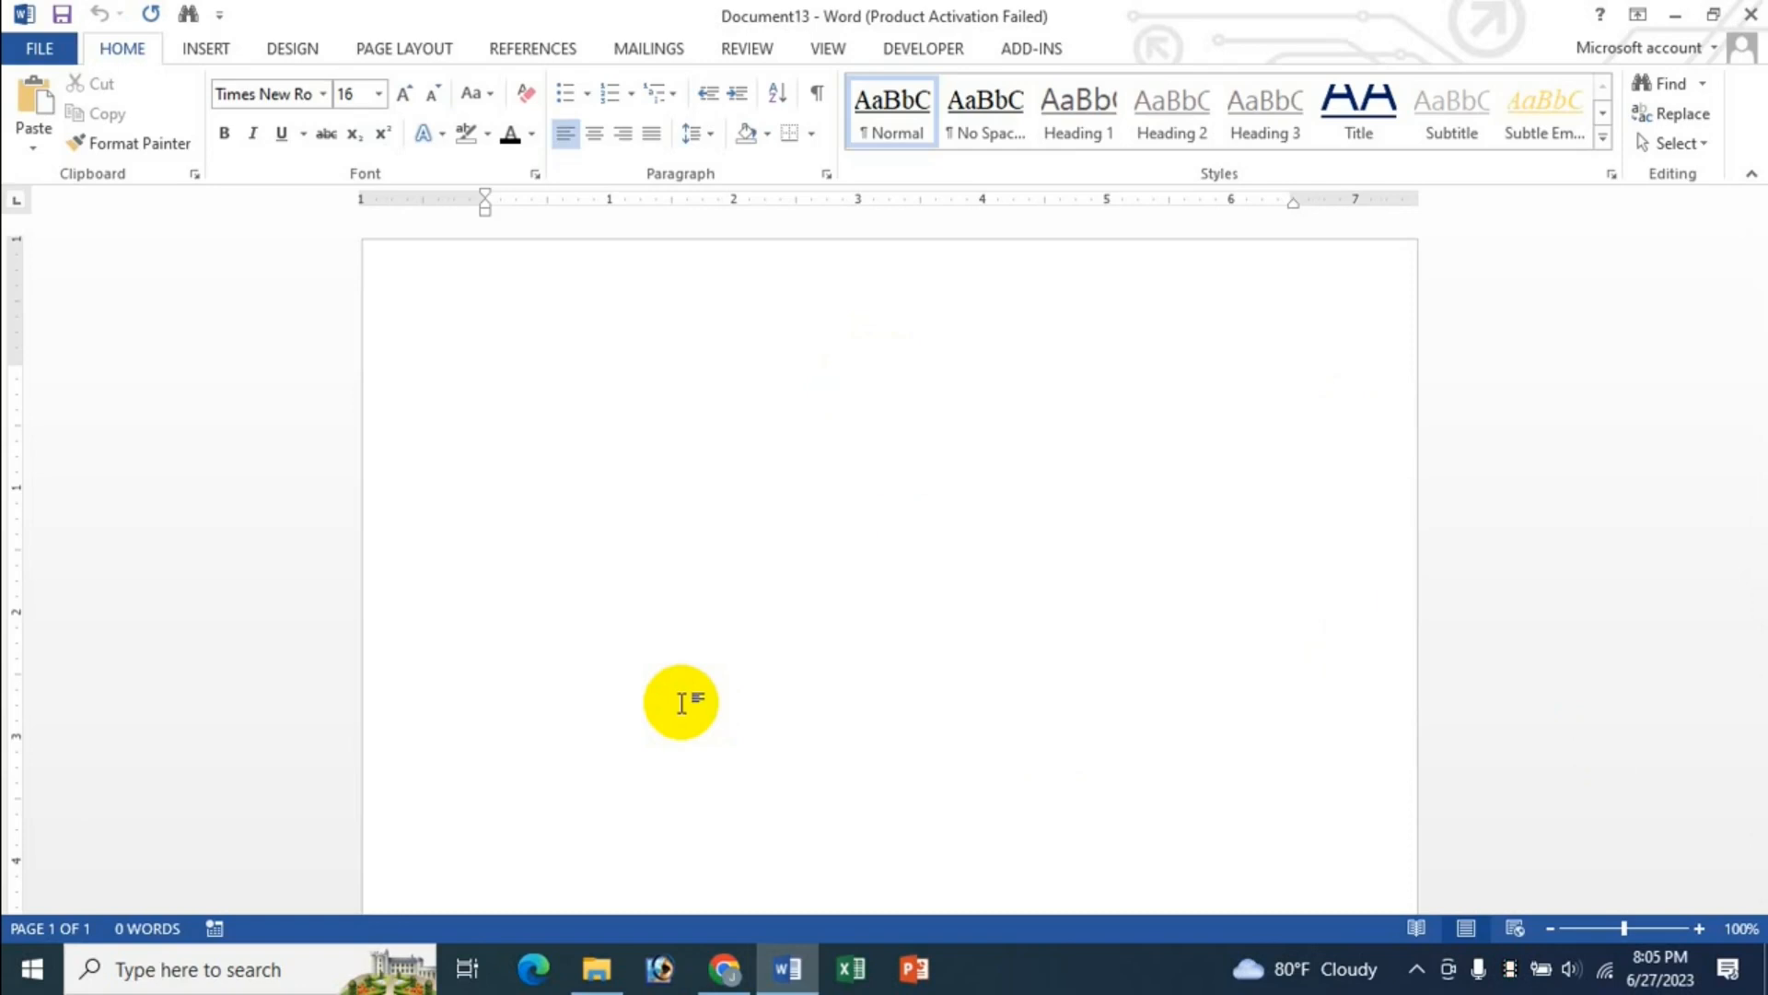
pyautogui.click(204, 48)
pyautogui.click(175, 141)
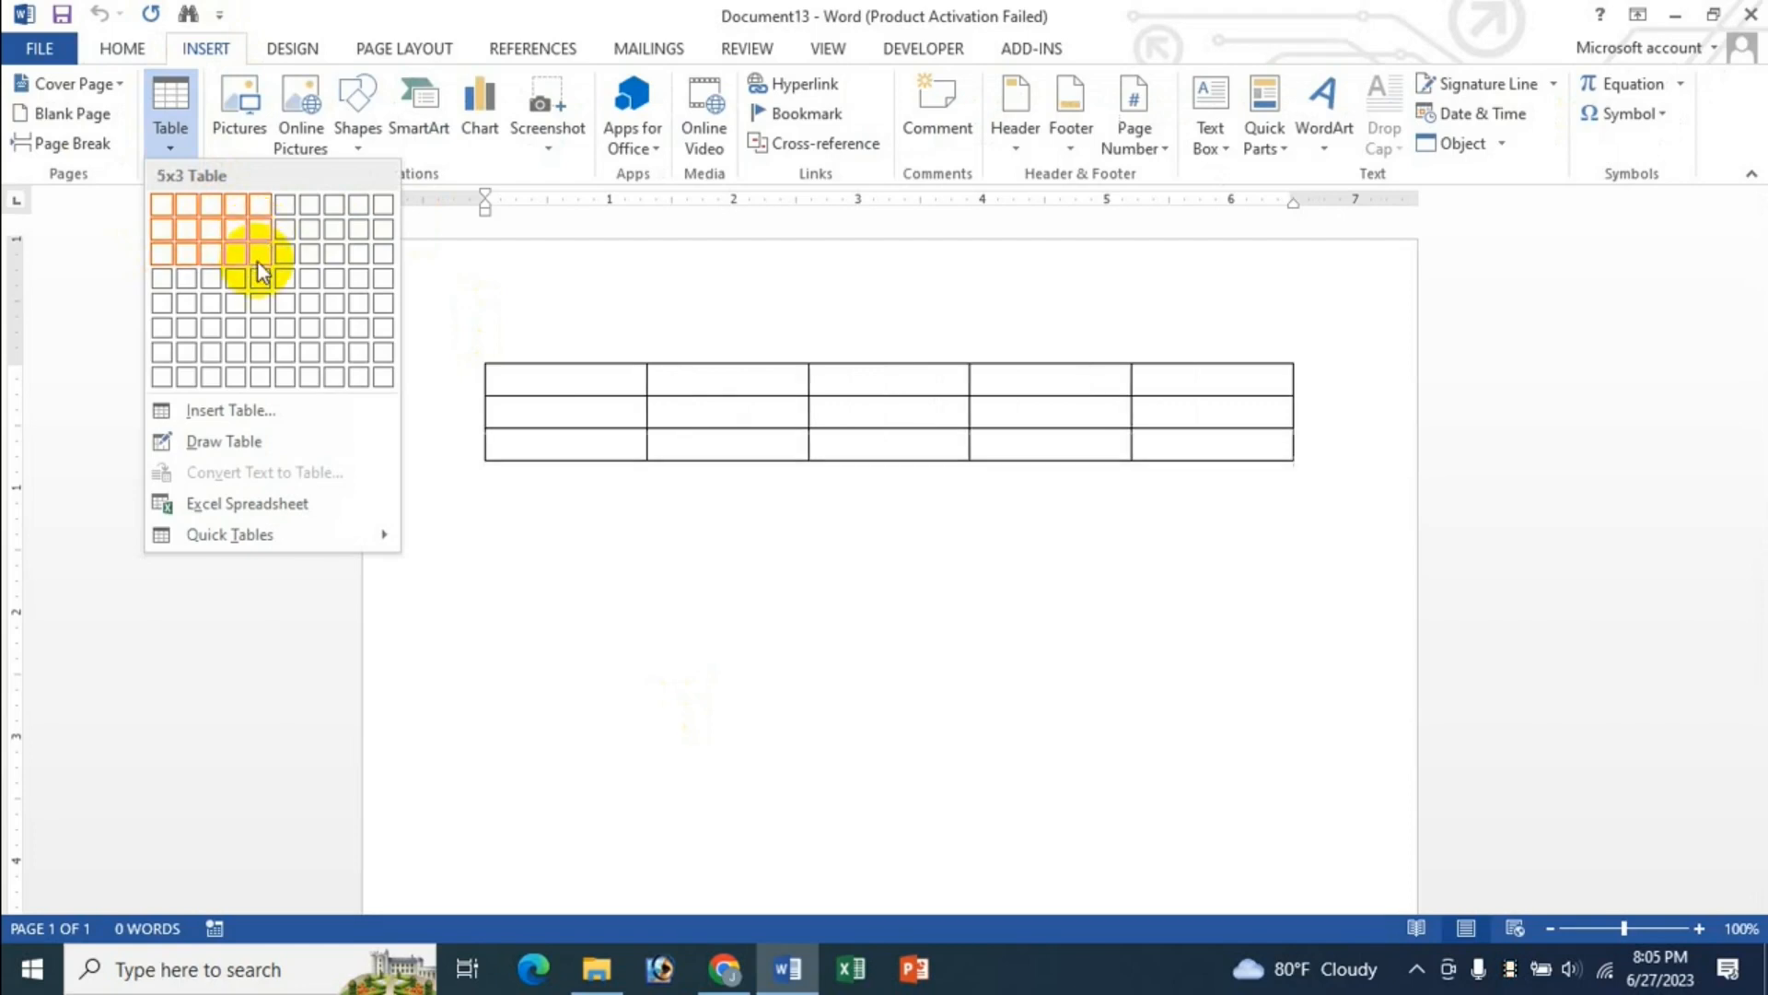
pyautogui.click(258, 305)
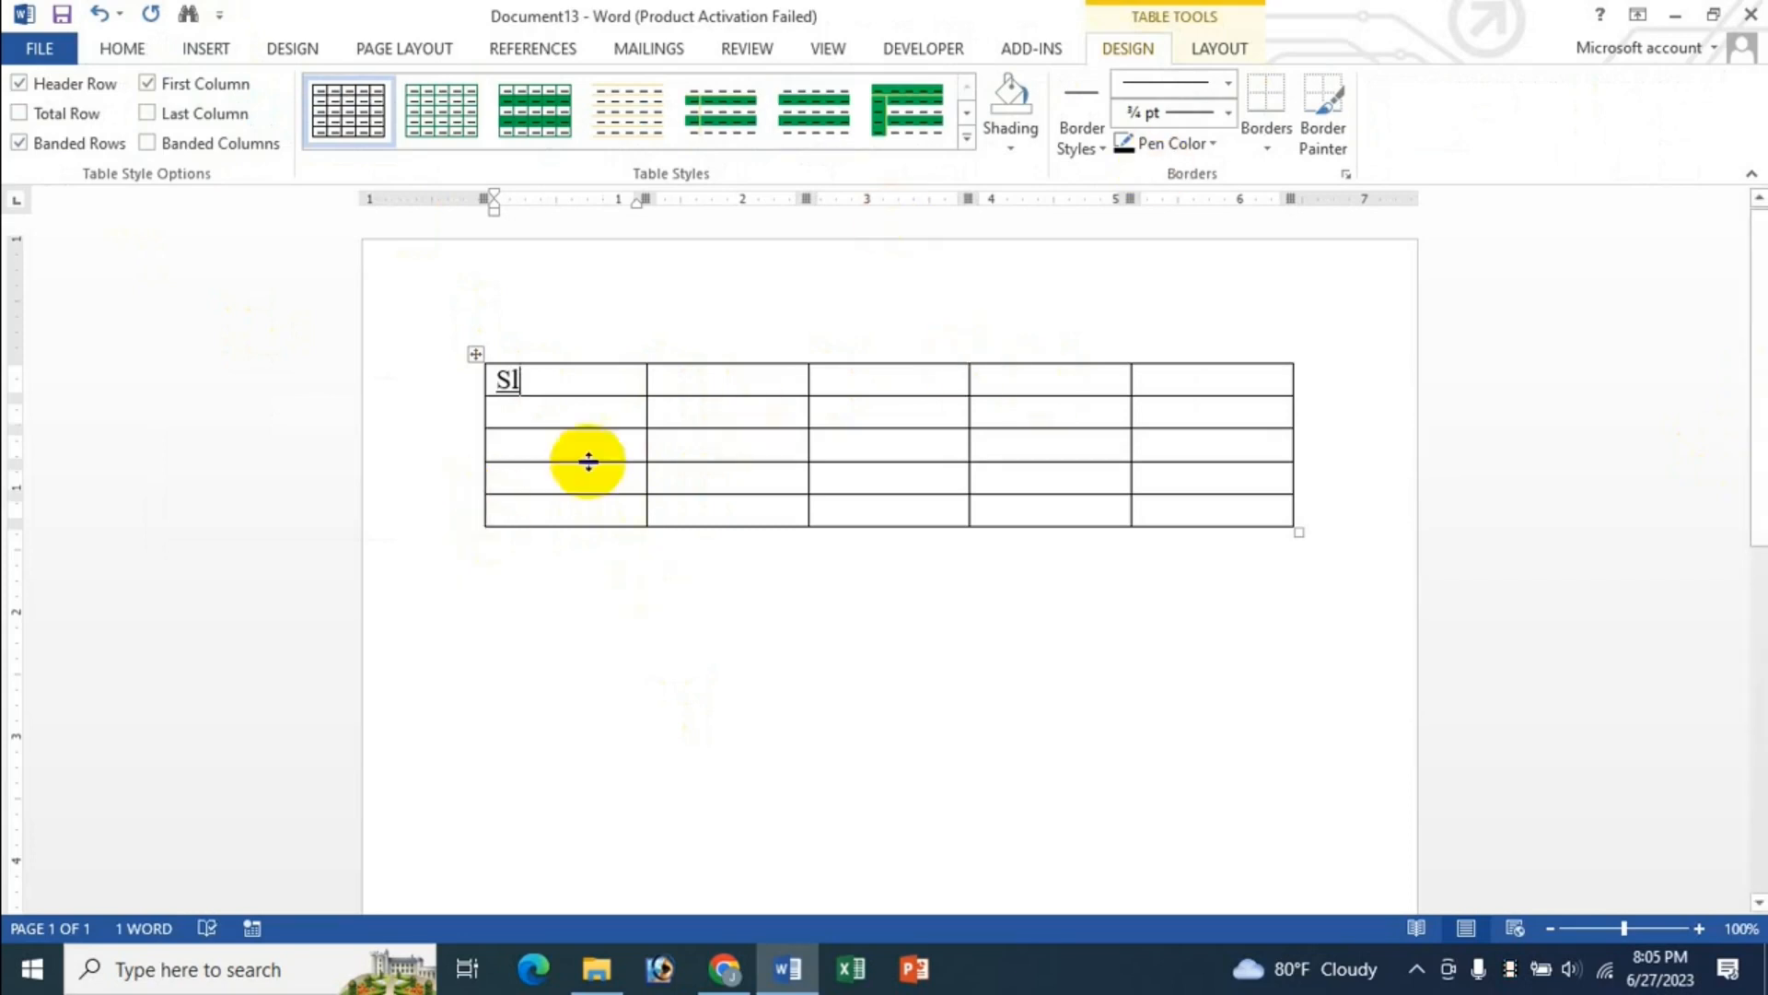
# Remove the underline from the whole table's text and make that font setting the default for all documents based on the Normal template
pyautogui.click(475, 353)
pyautogui.click(122, 49)
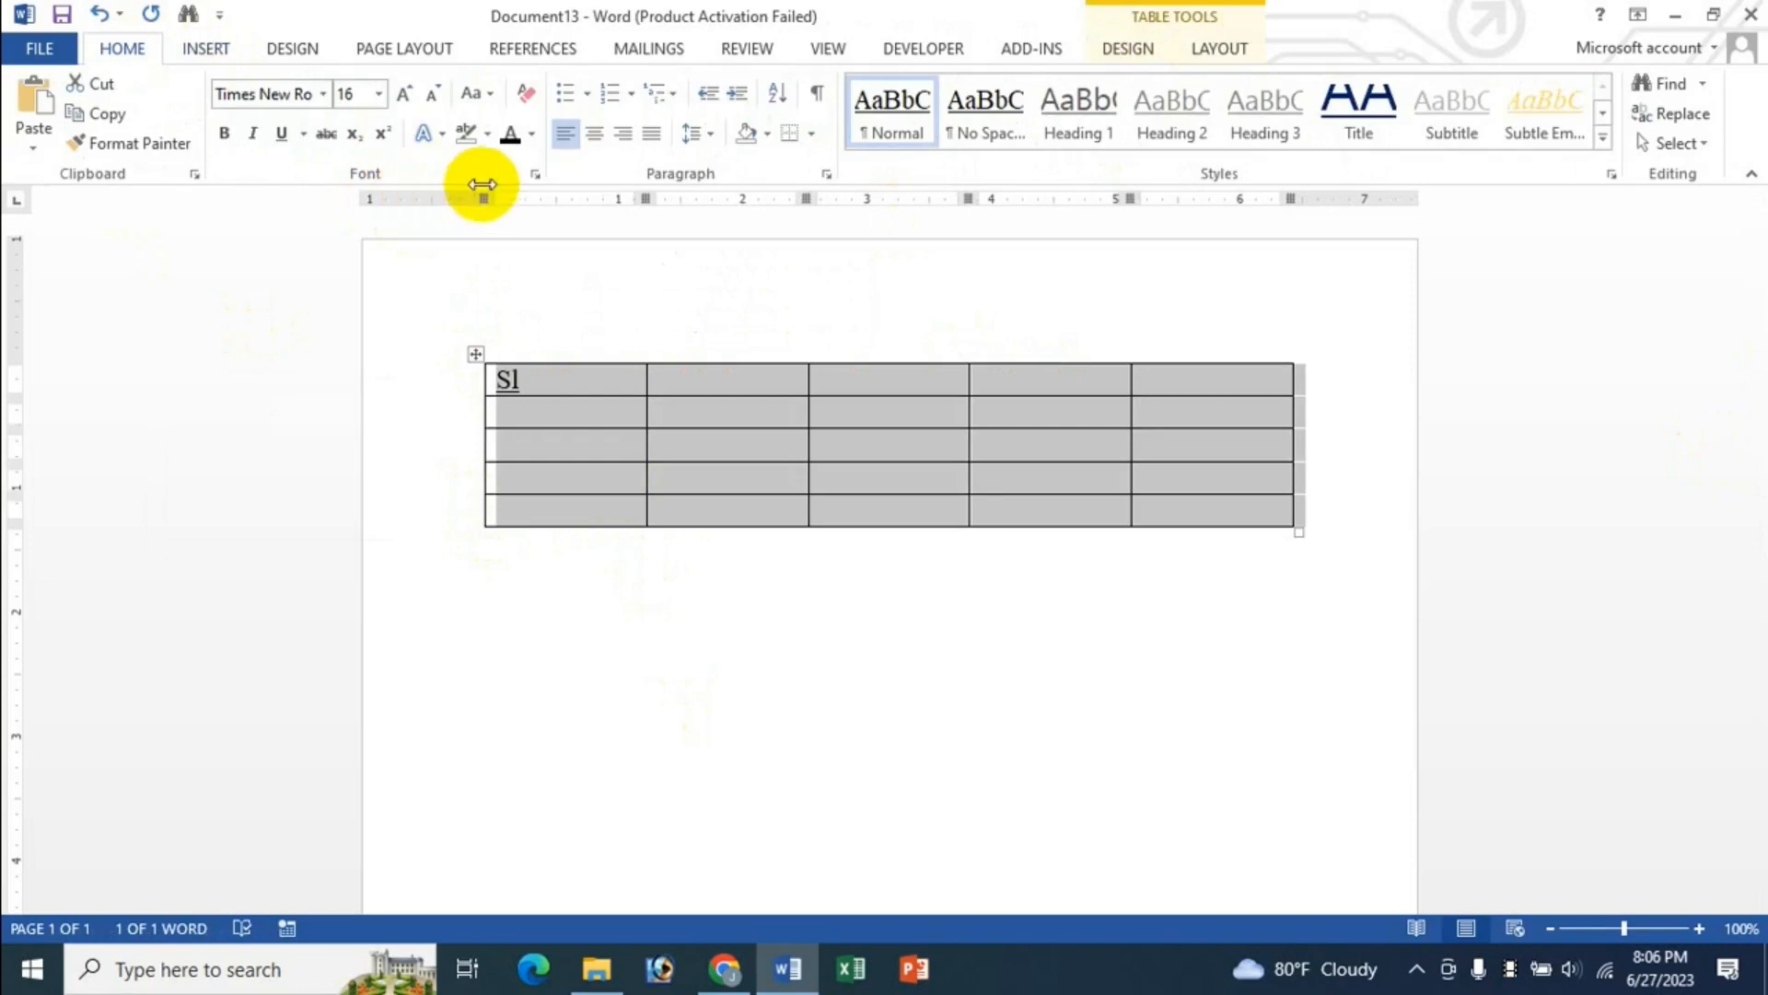
pyautogui.click(532, 175)
pyautogui.click(755, 461)
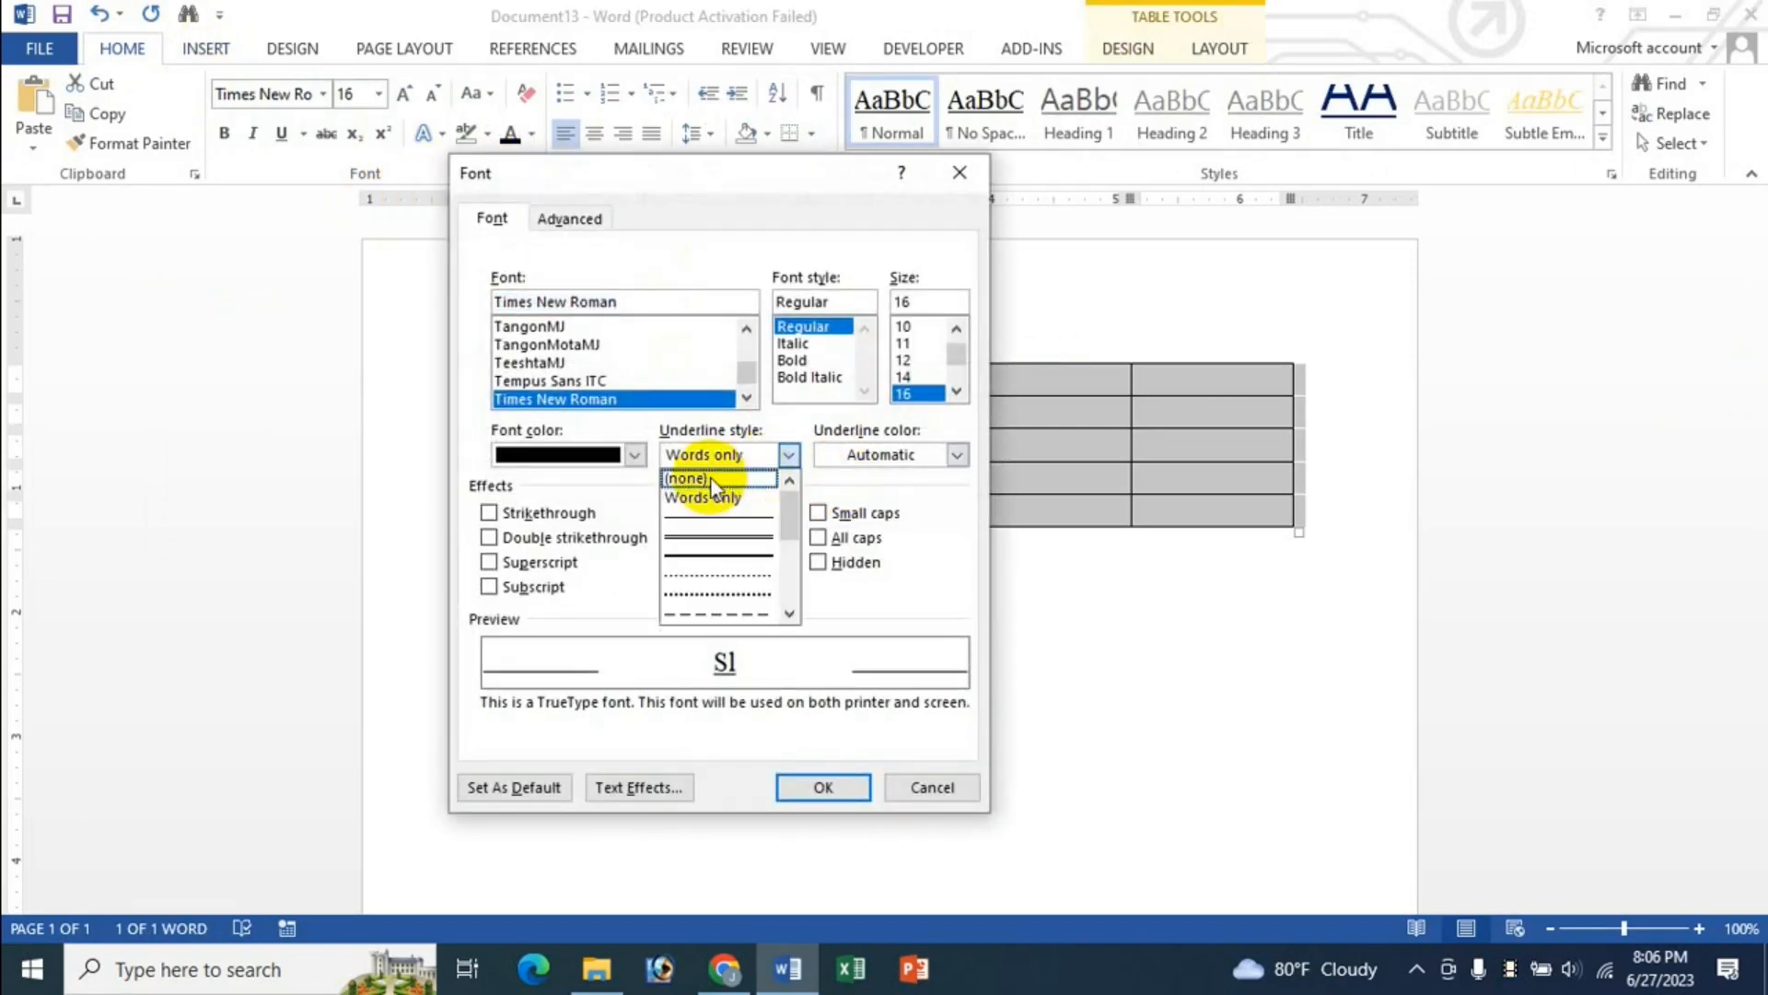
pyautogui.click(686, 471)
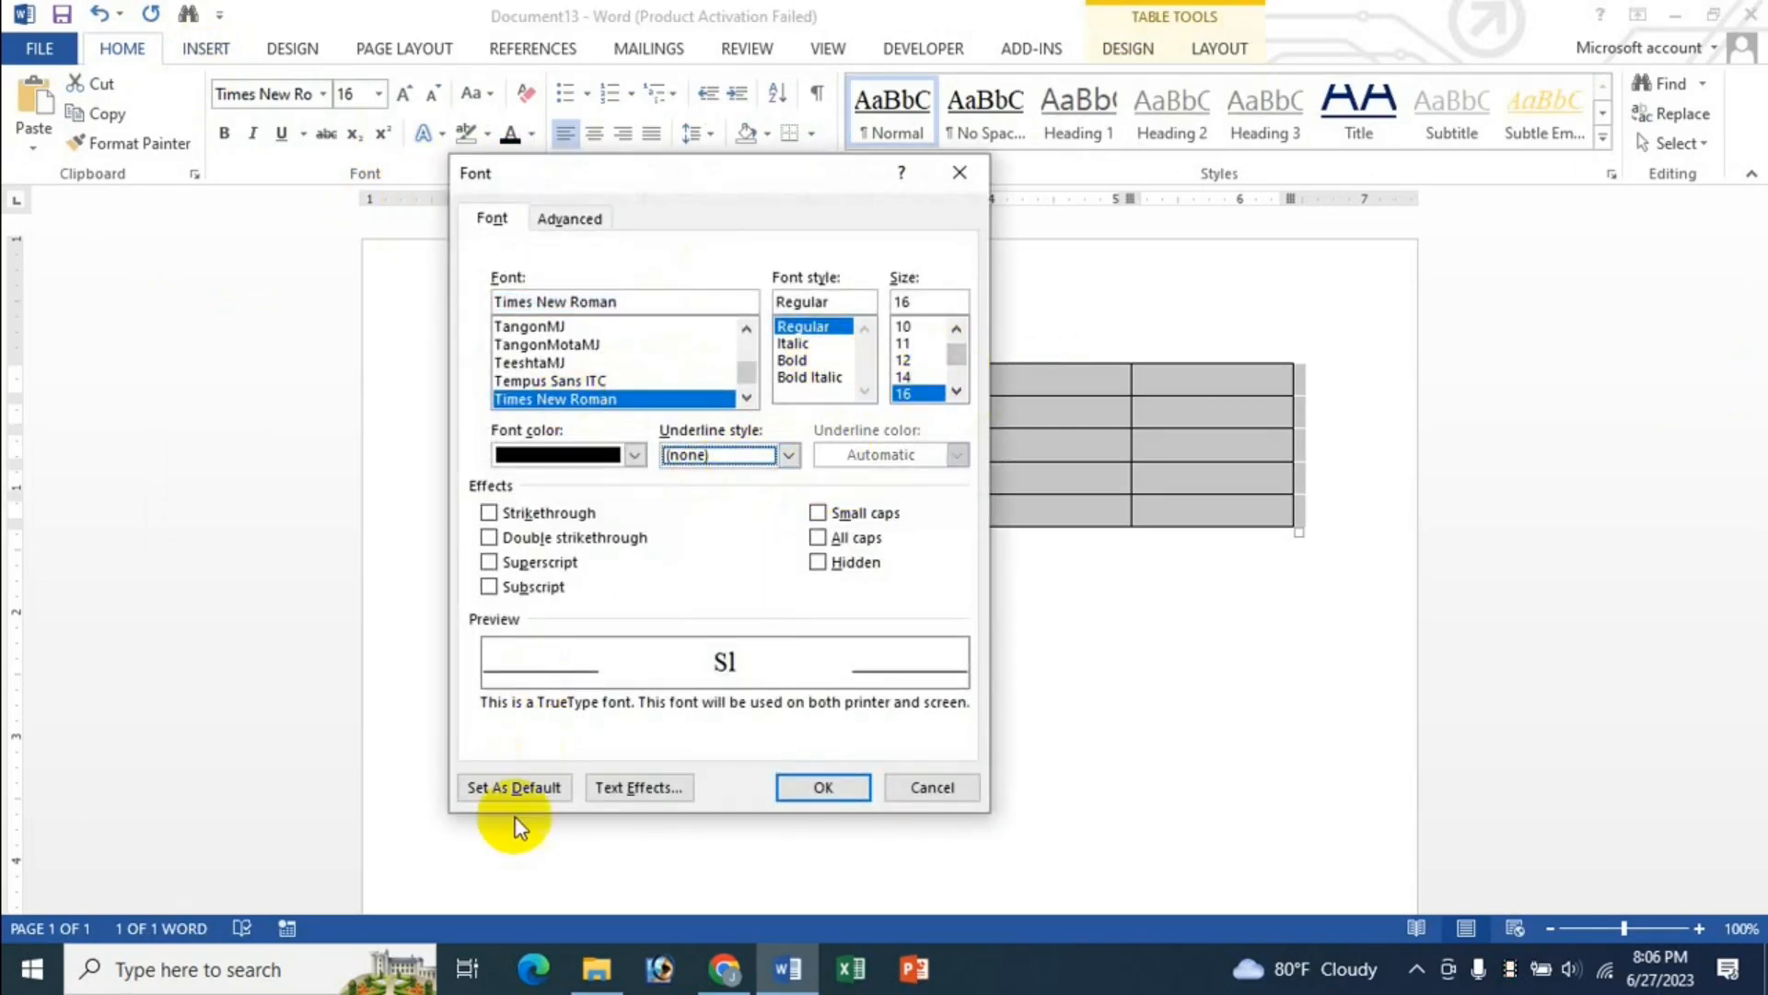
pyautogui.click(502, 788)
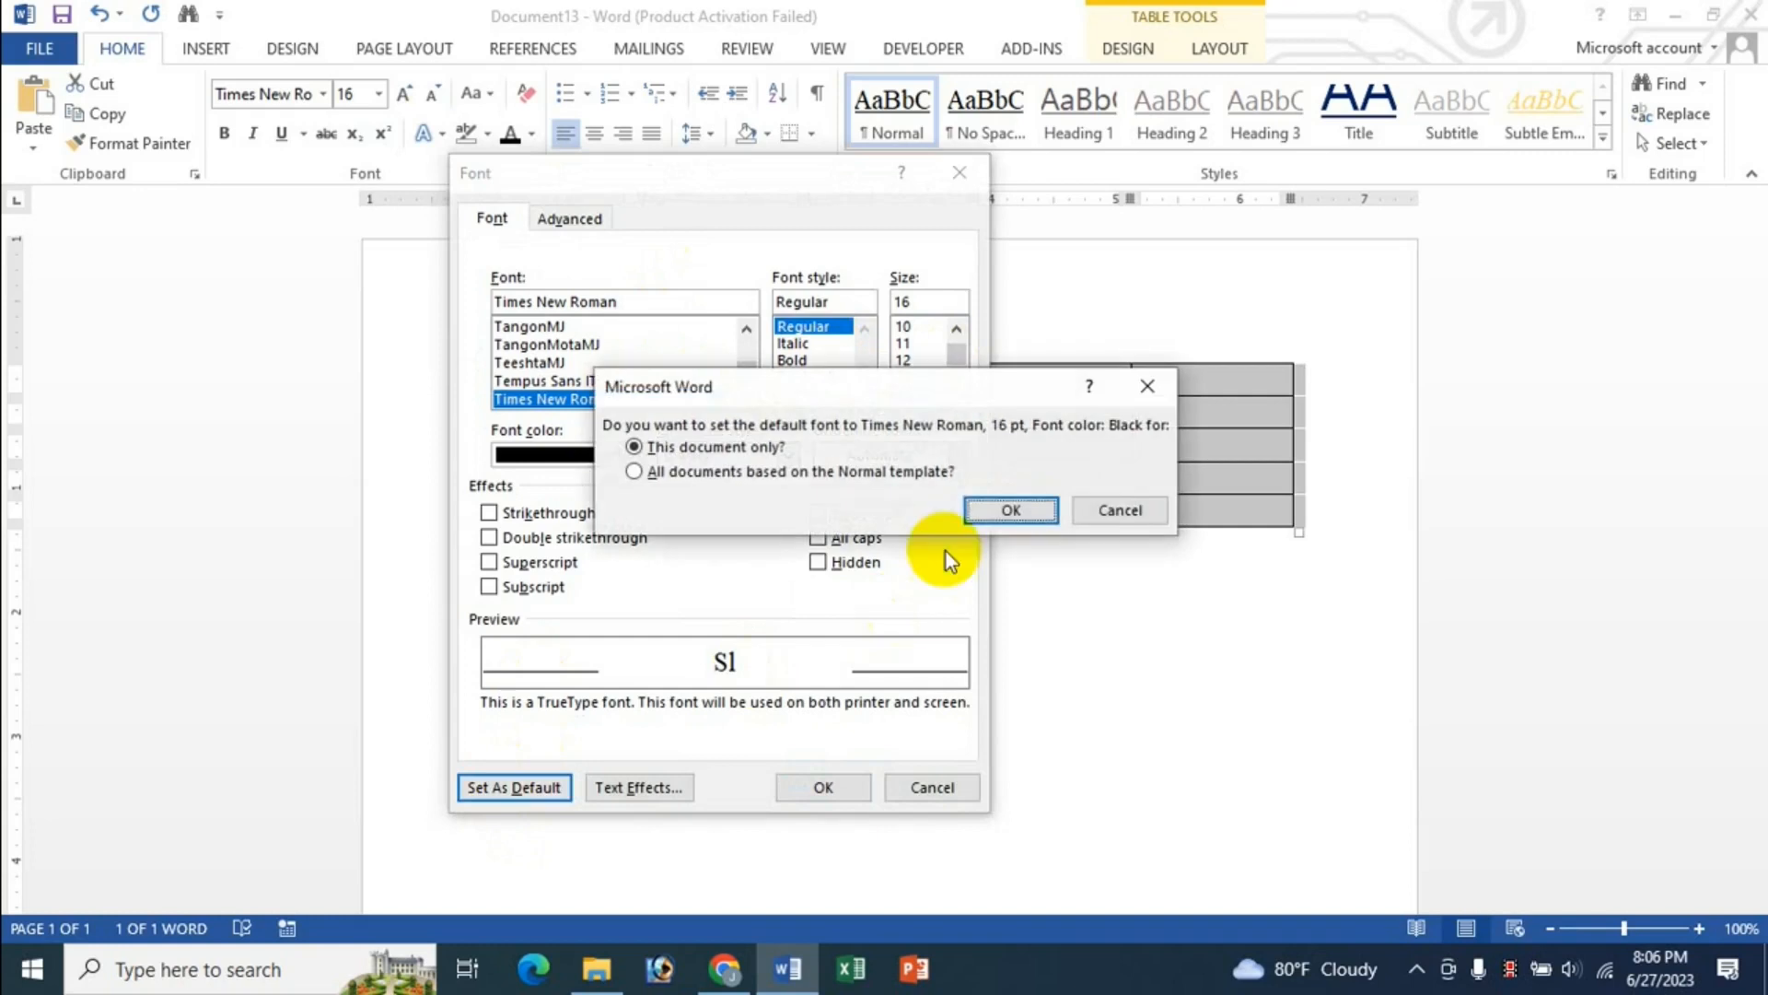
pyautogui.click(723, 471)
pyautogui.click(1009, 509)
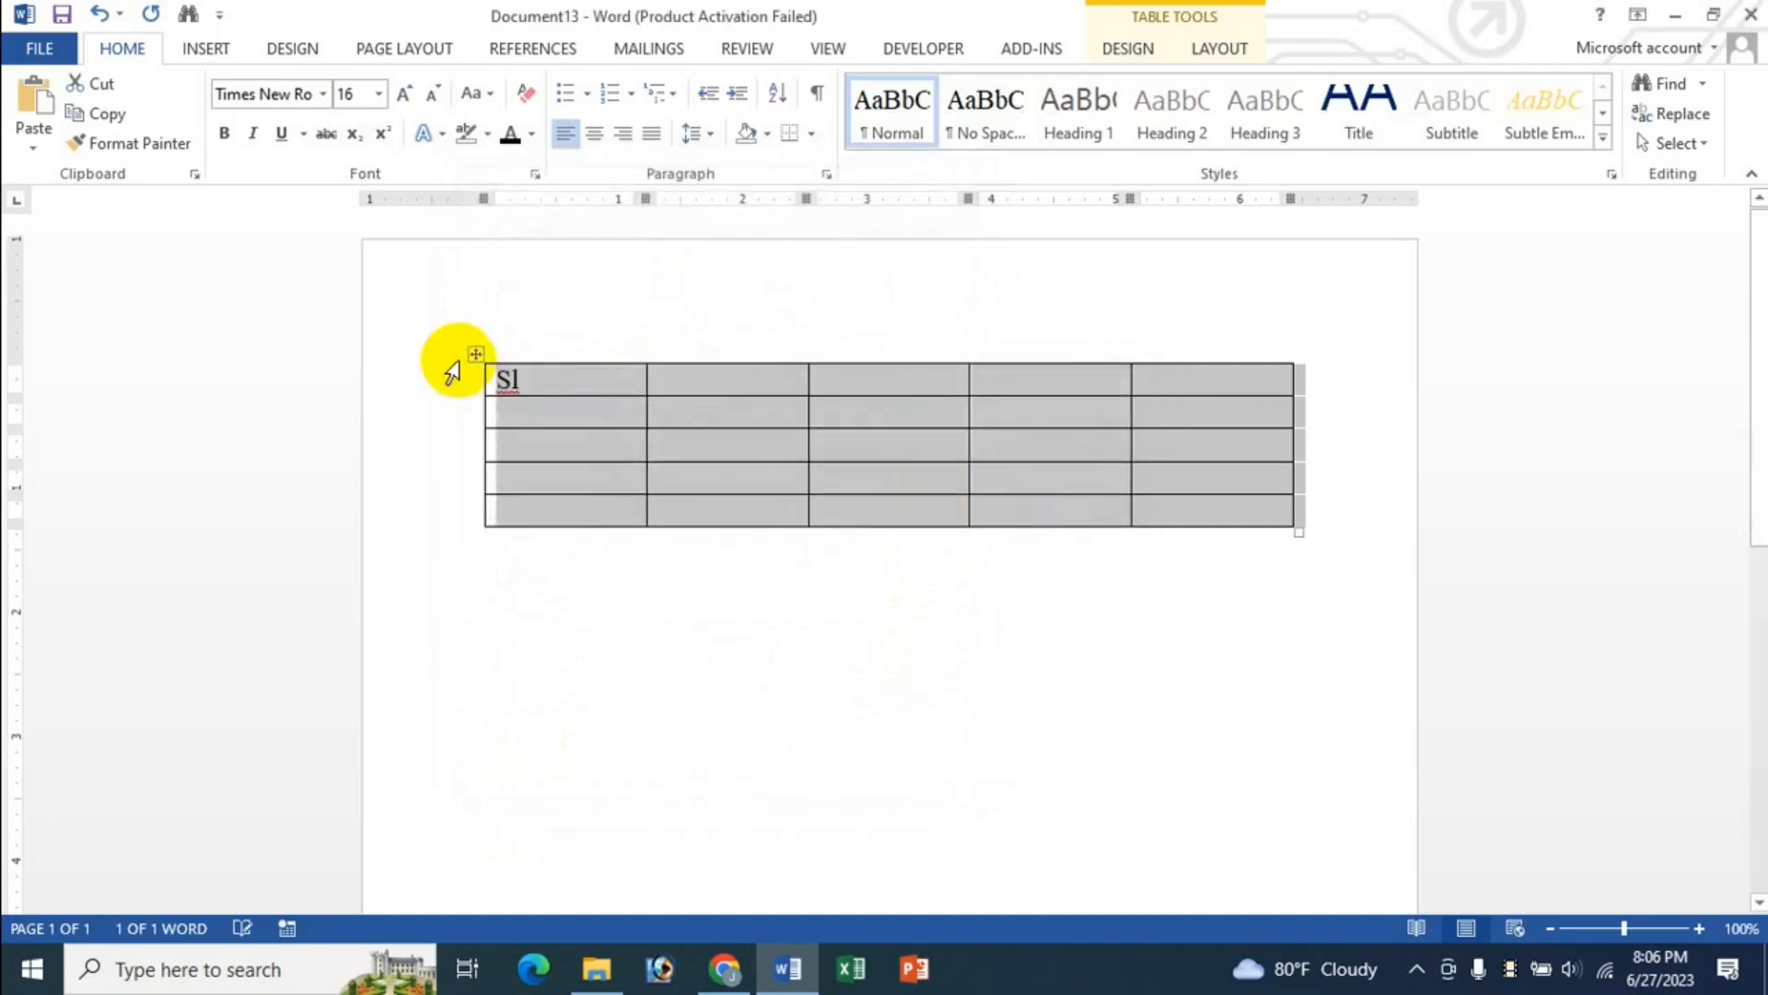
# Complete the table's header row with Sl.No, Product Name, Qty, Price and Amout
pyautogui.click(809, 424)
pyautogui.write('.No')
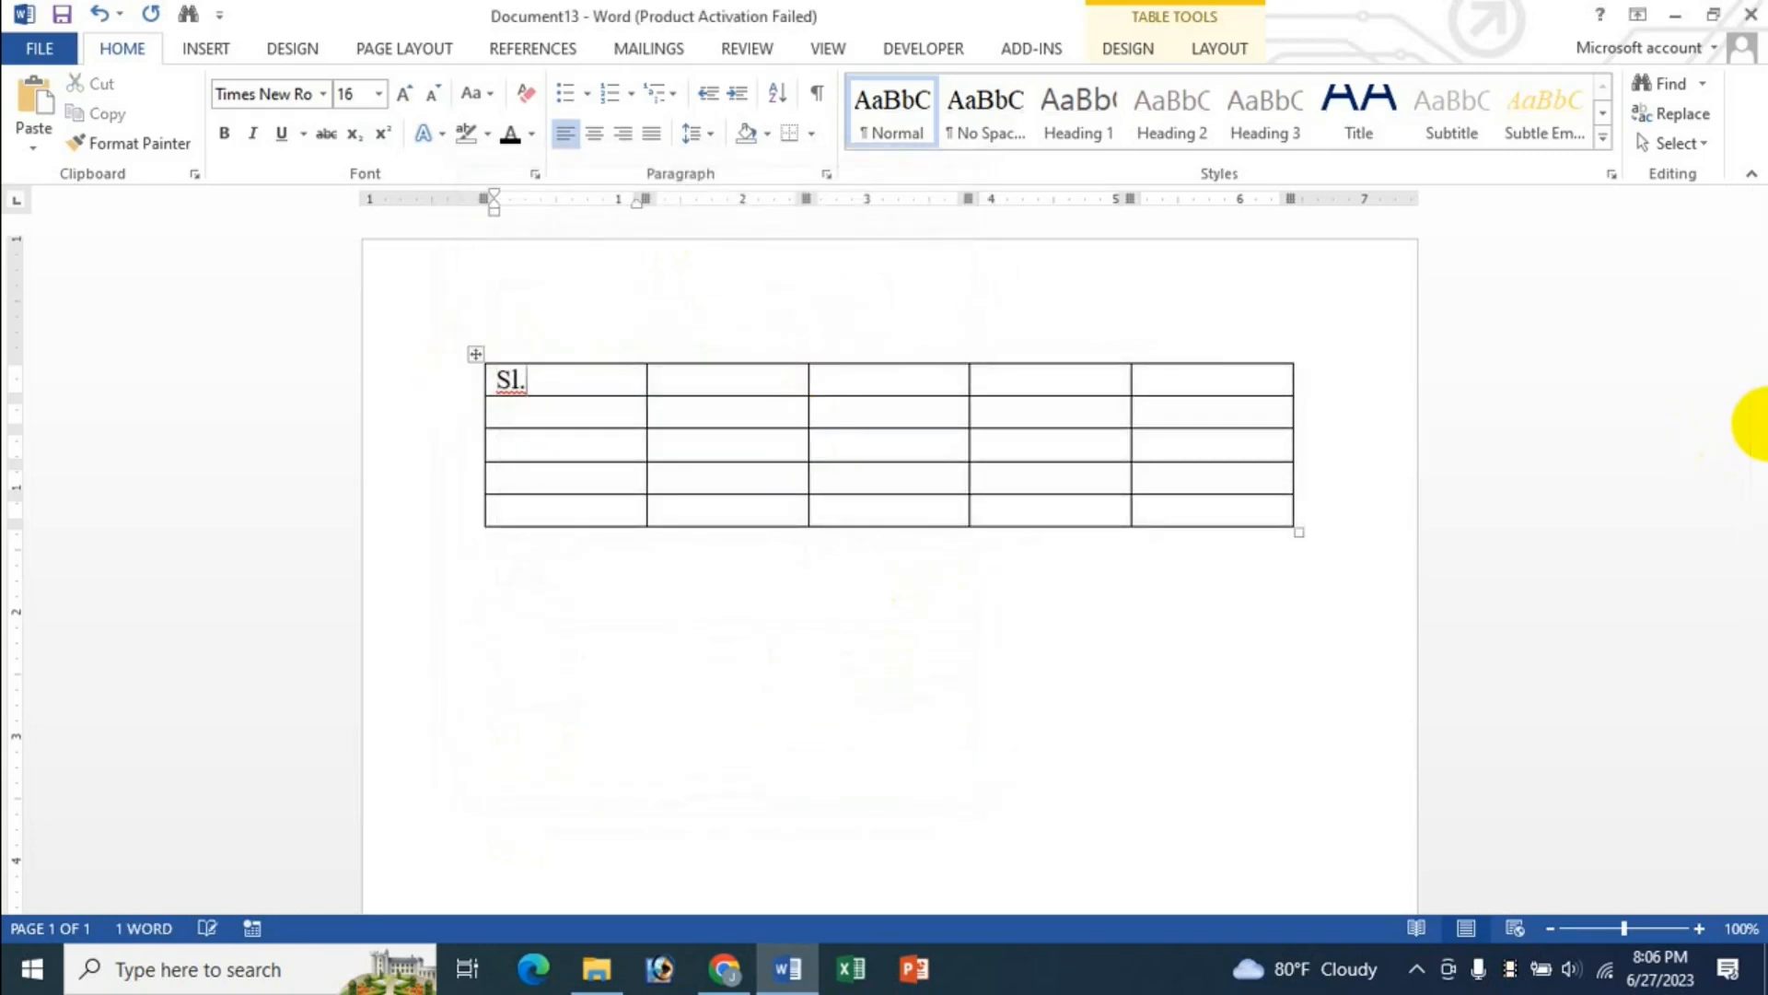
pyautogui.press('Tab')
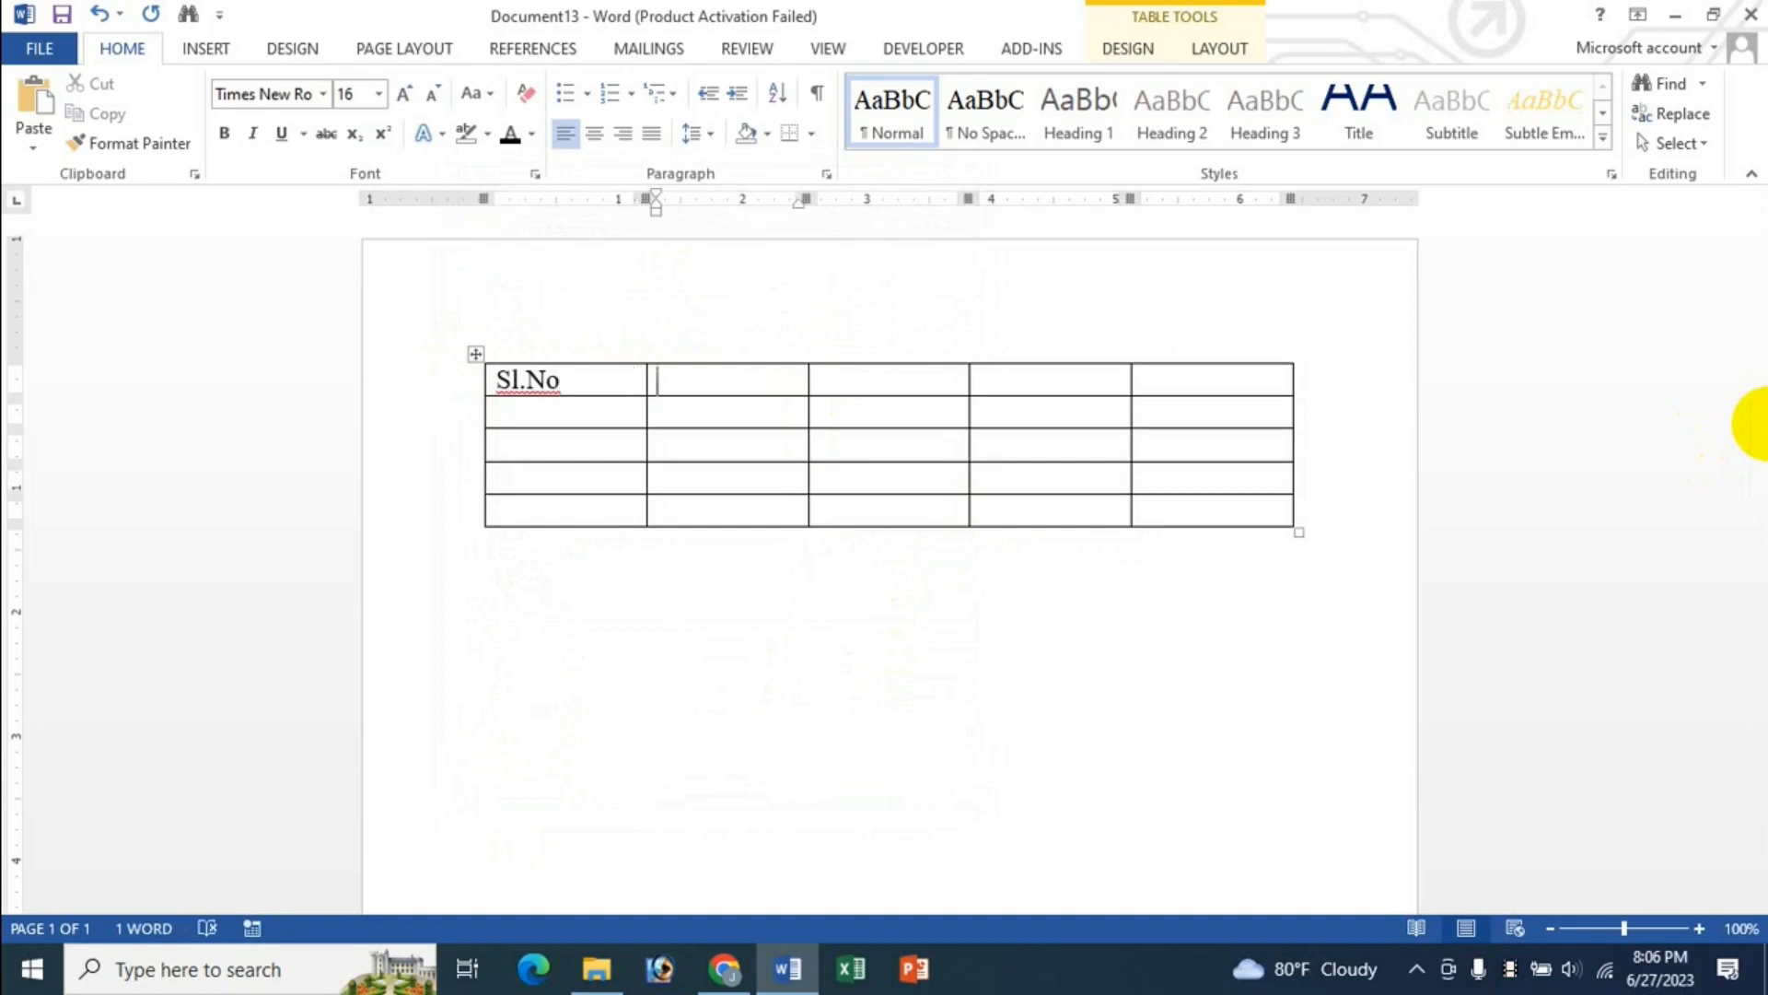
pyautogui.write('Product Name')
pyautogui.press('Tab')
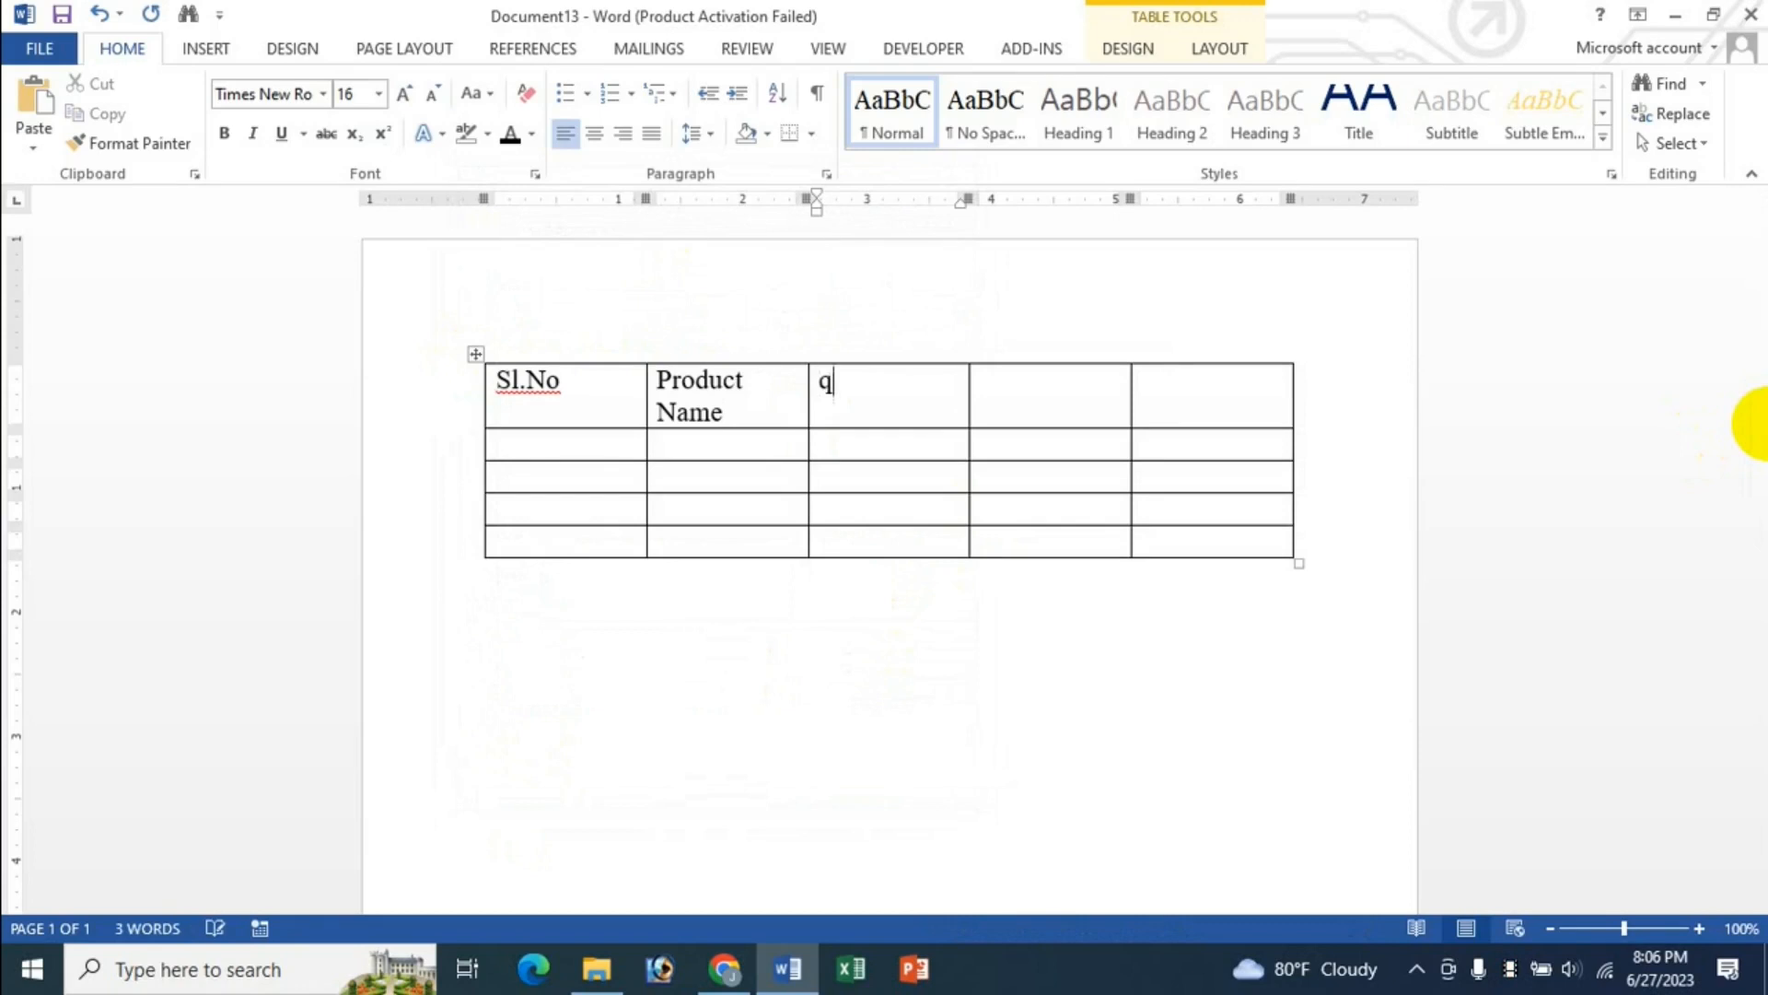
pyautogui.write('Qty')
pyautogui.press('Tab')
pyautogui.write('Pre')
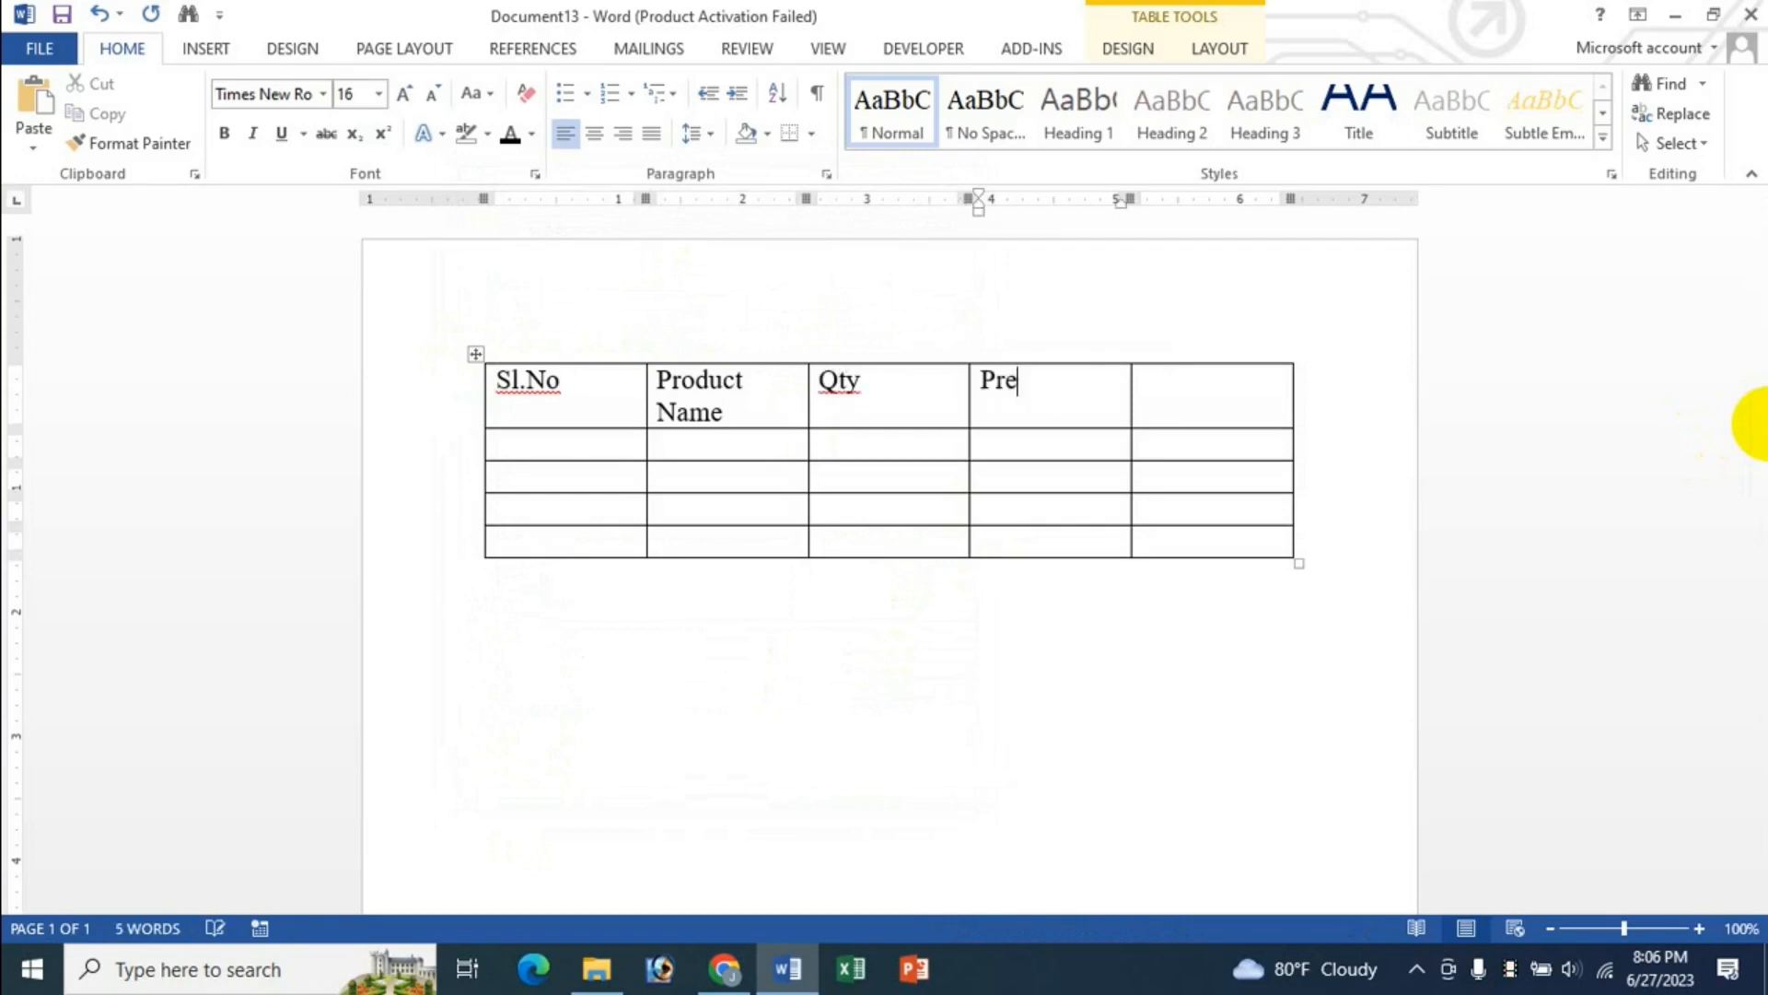
pyautogui.write('ice')
pyautogui.press('Tab')
pyautogui.write('Am')
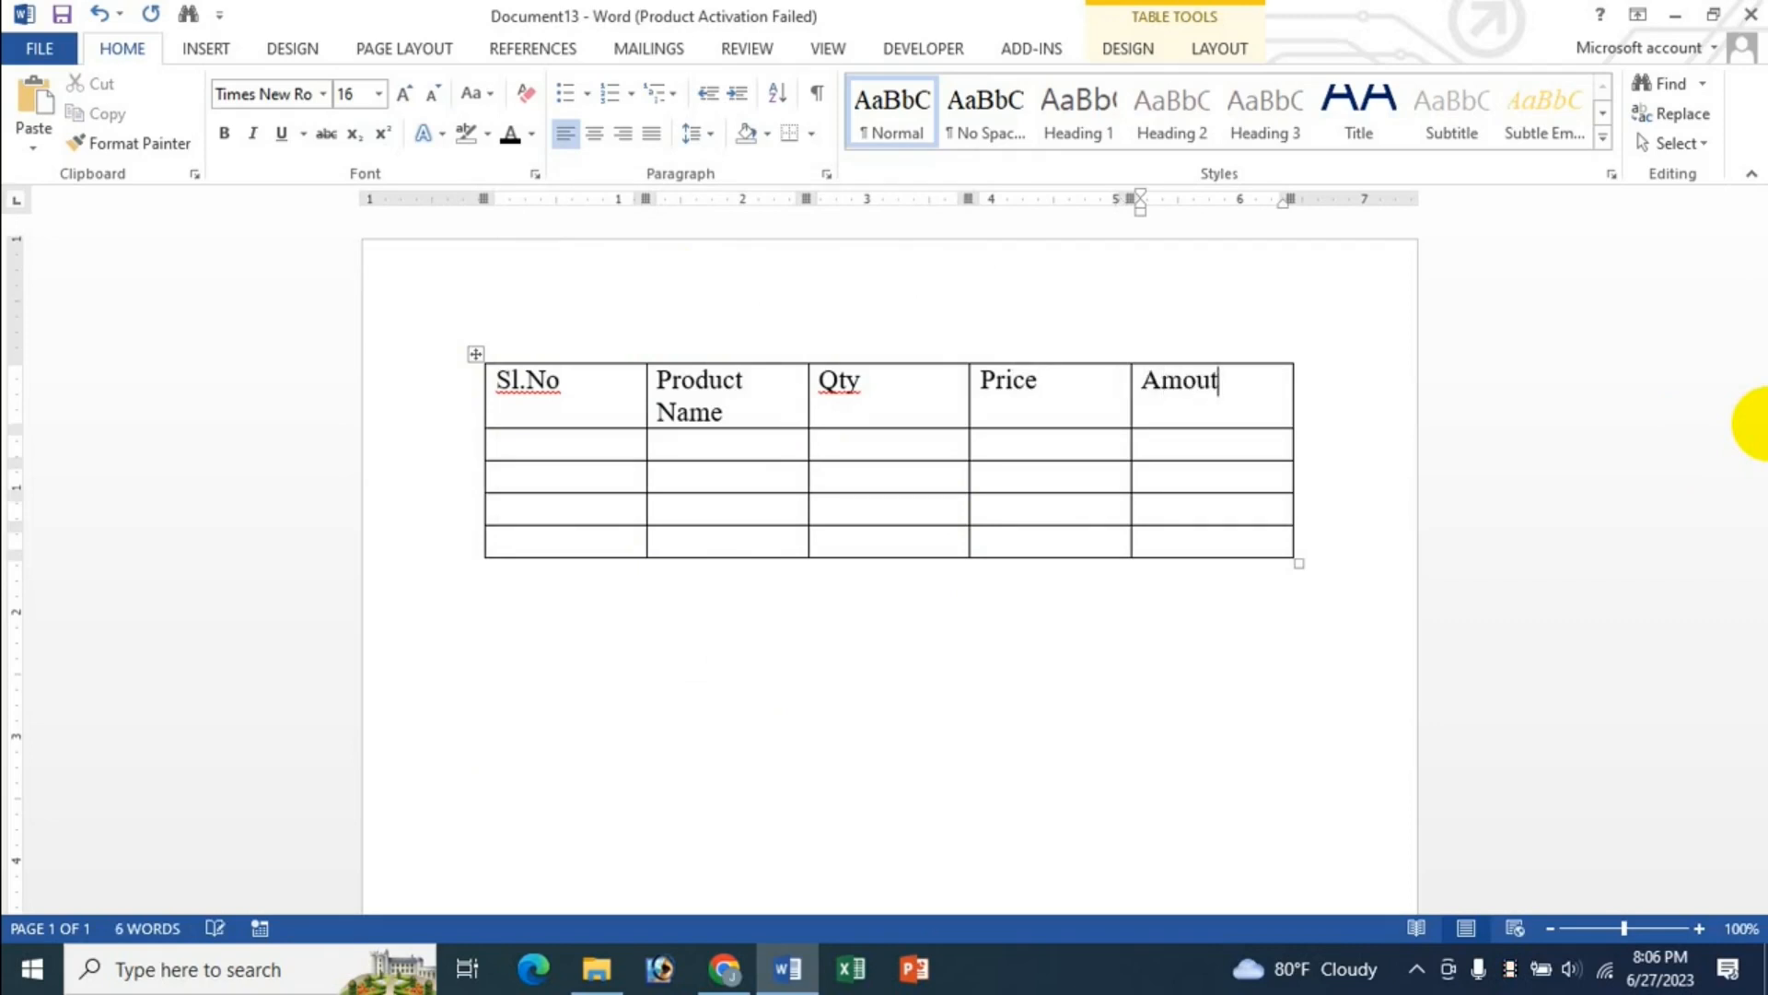
pyautogui.press('Tab')
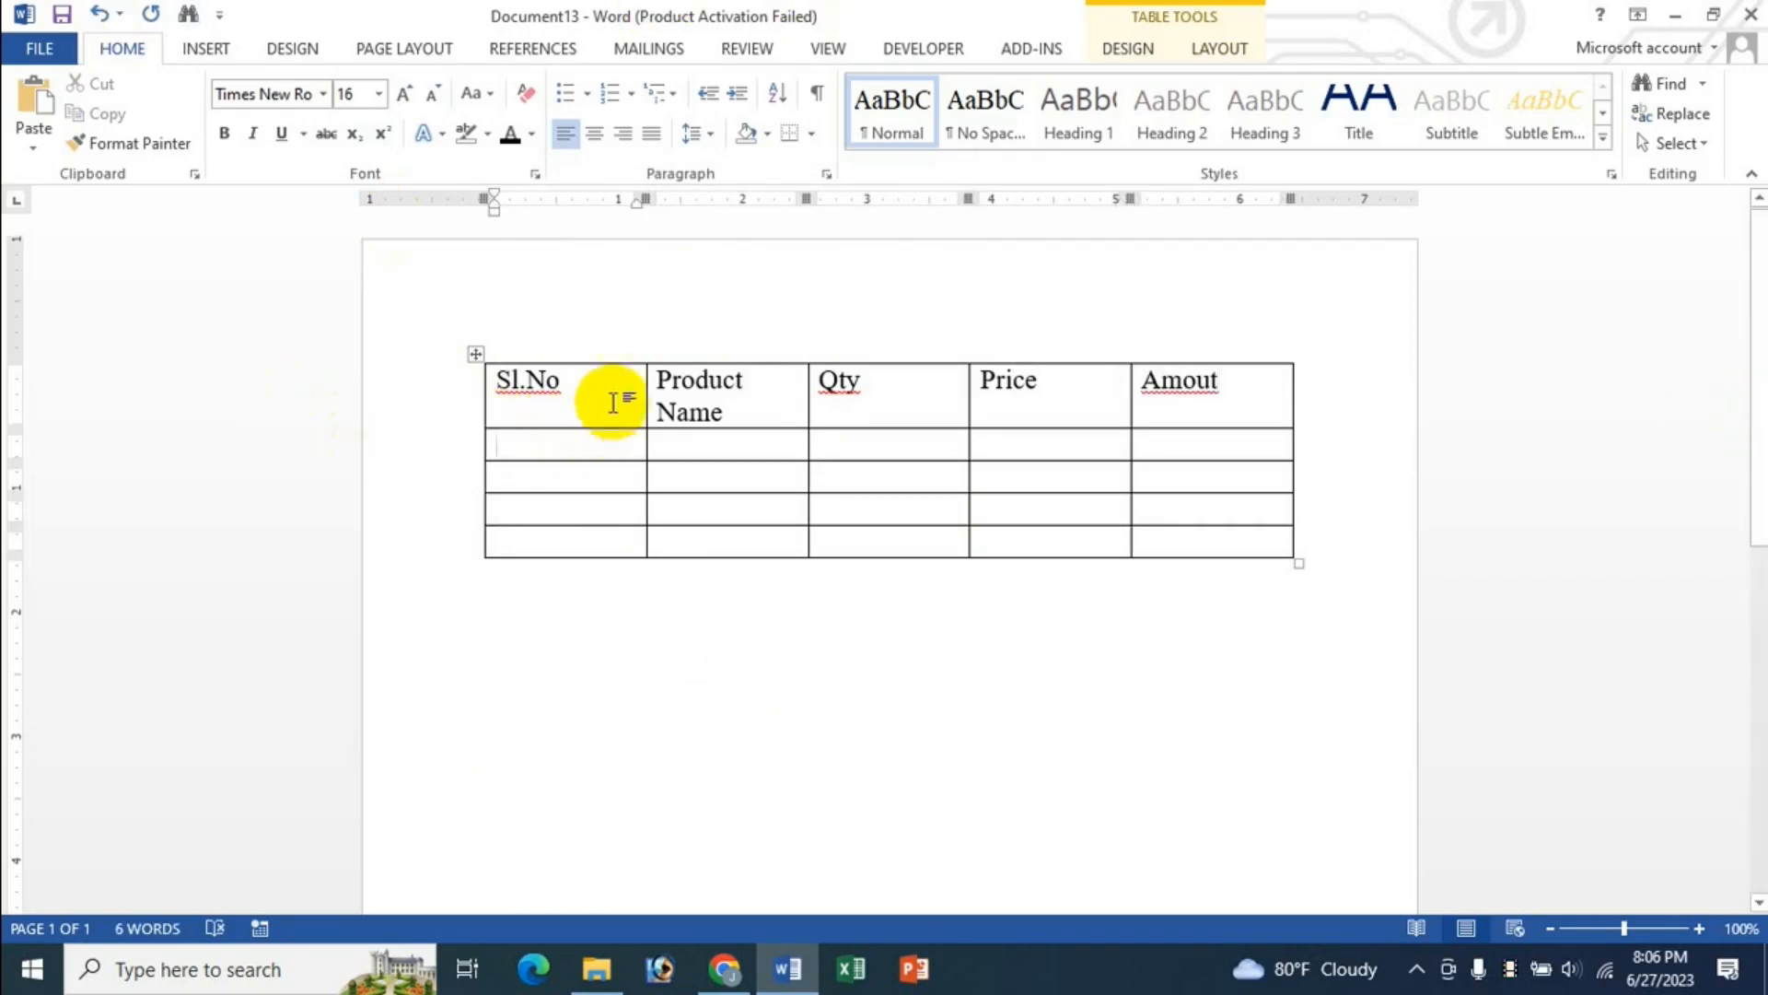
# Narrow the Sl.No column so Product Name fits on one line, and apply 1. 2. 3. numbering to the first cell under Sl.No
pyautogui.moveTo(645, 383); pyautogui.dragTo(593, 383)
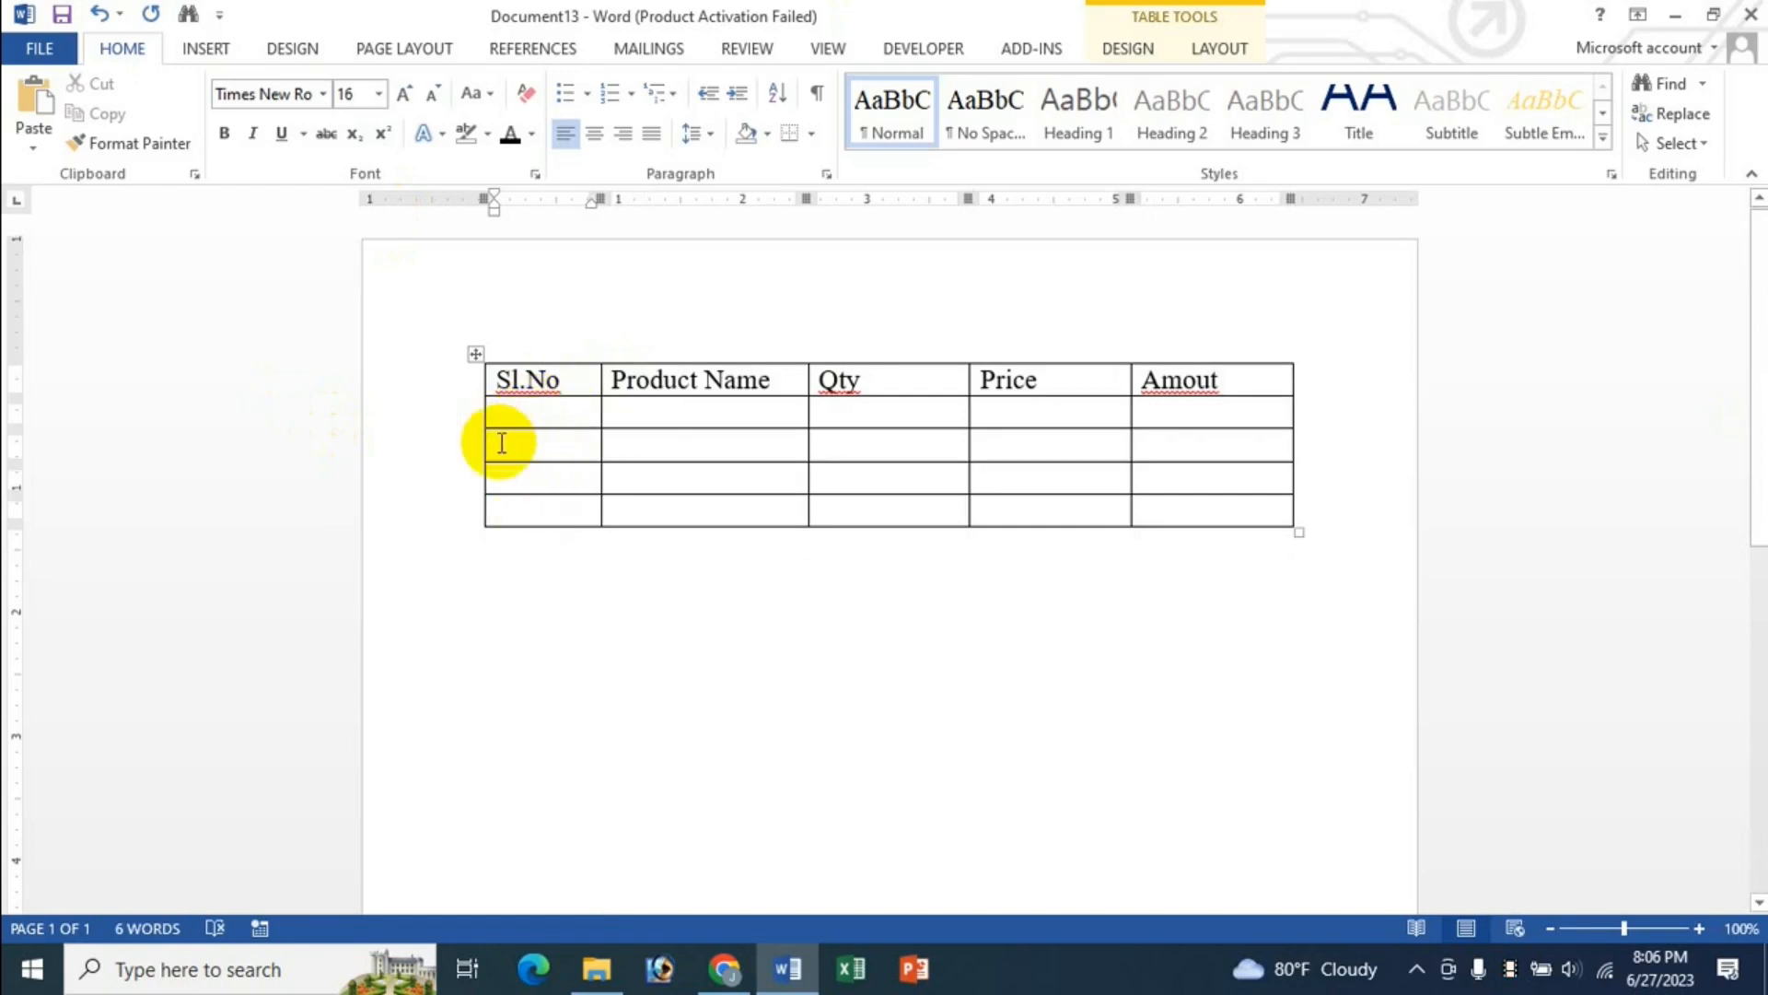
pyautogui.click(633, 97)
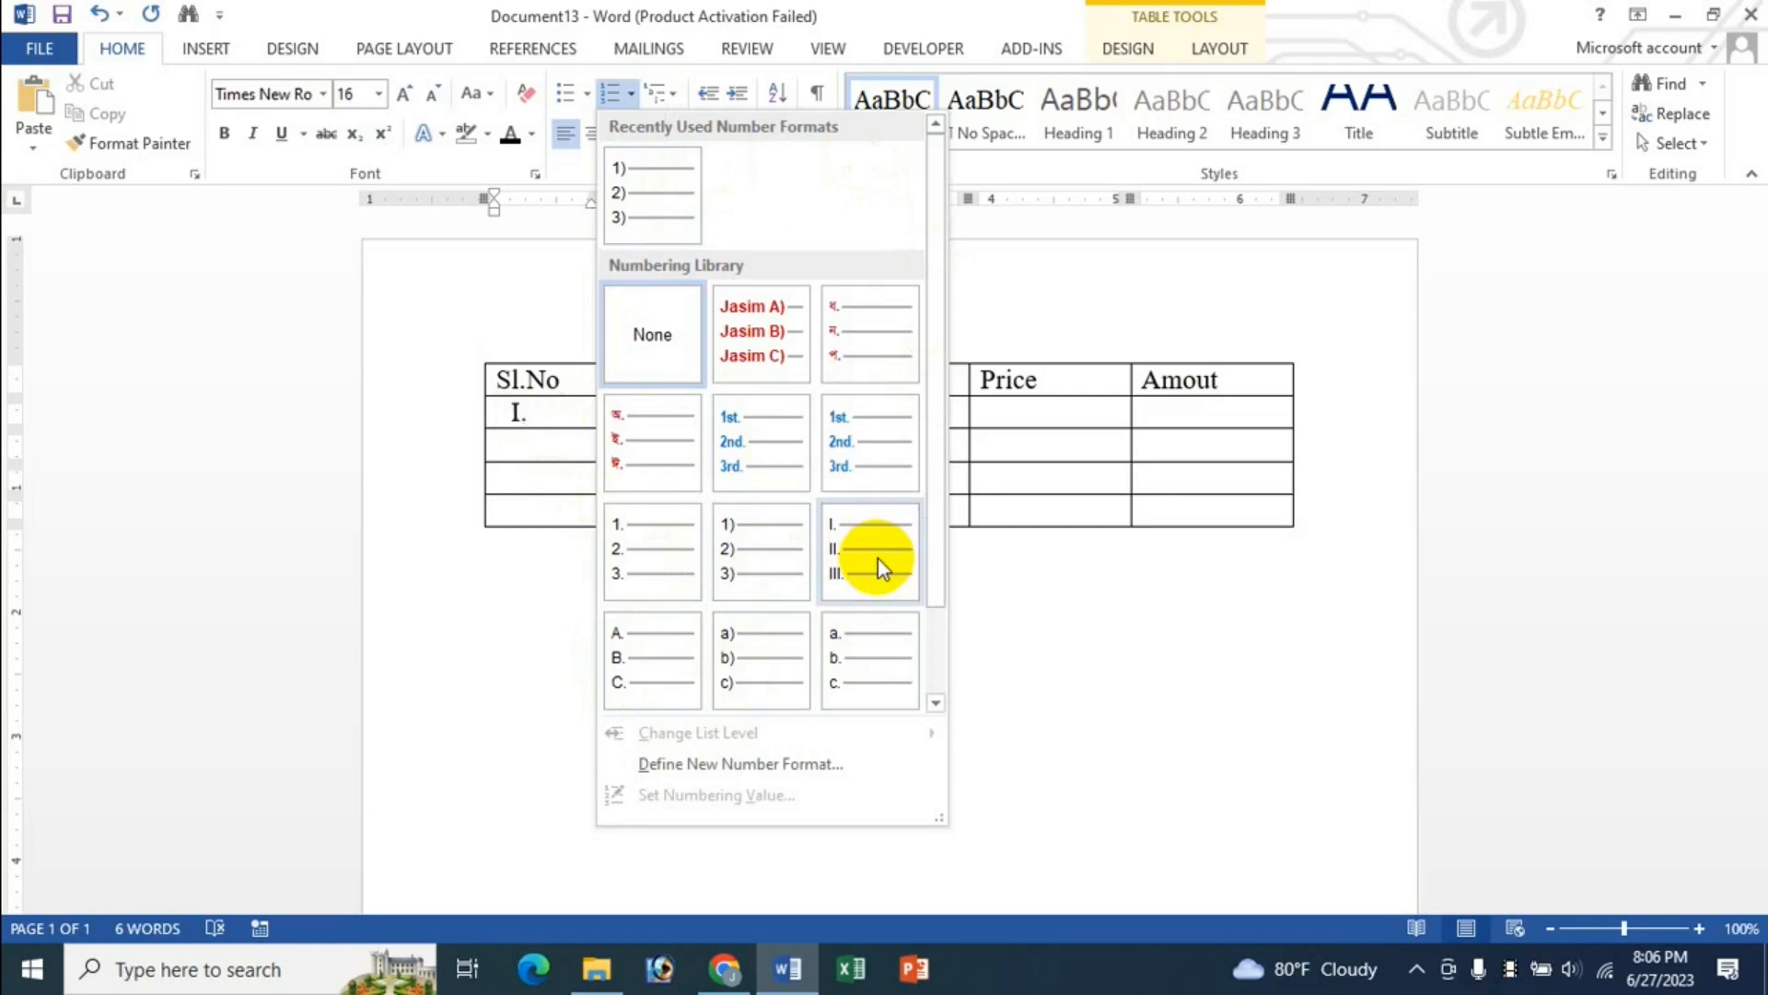
pyautogui.click(636, 553)
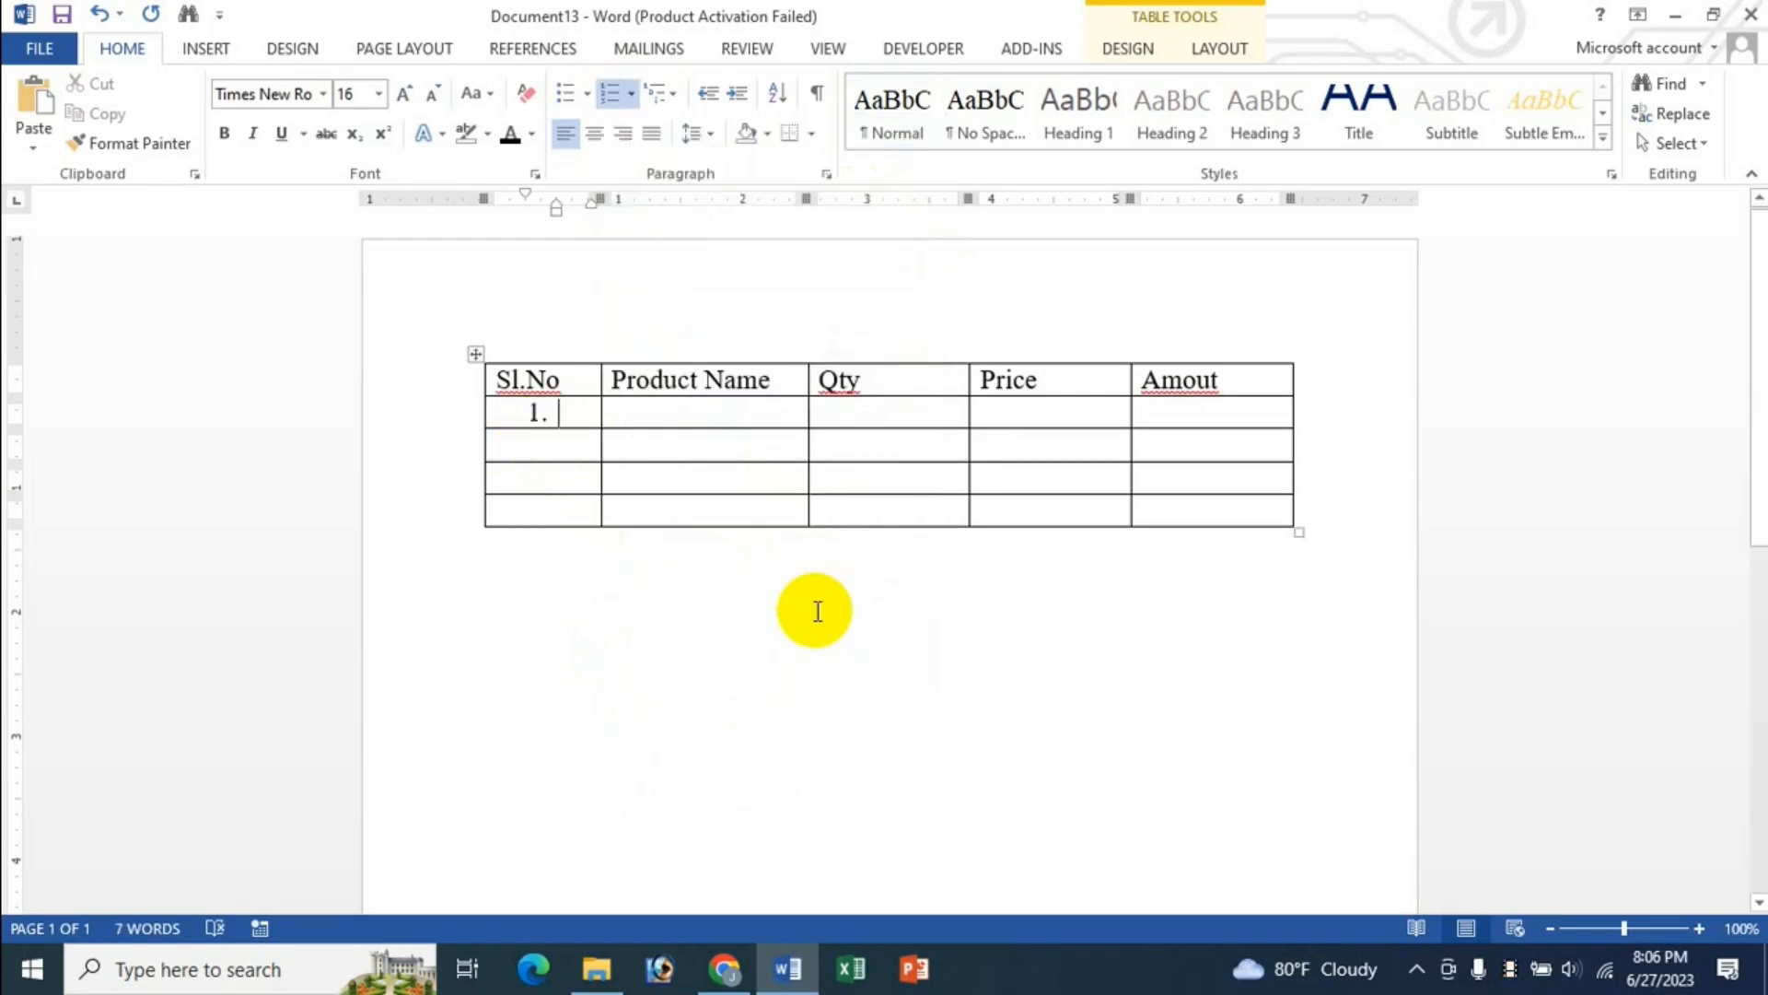
# Fill the first product row with product name dsdfs, quantity 40, price 545 and amount 55456
pyautogui.press('Tab')
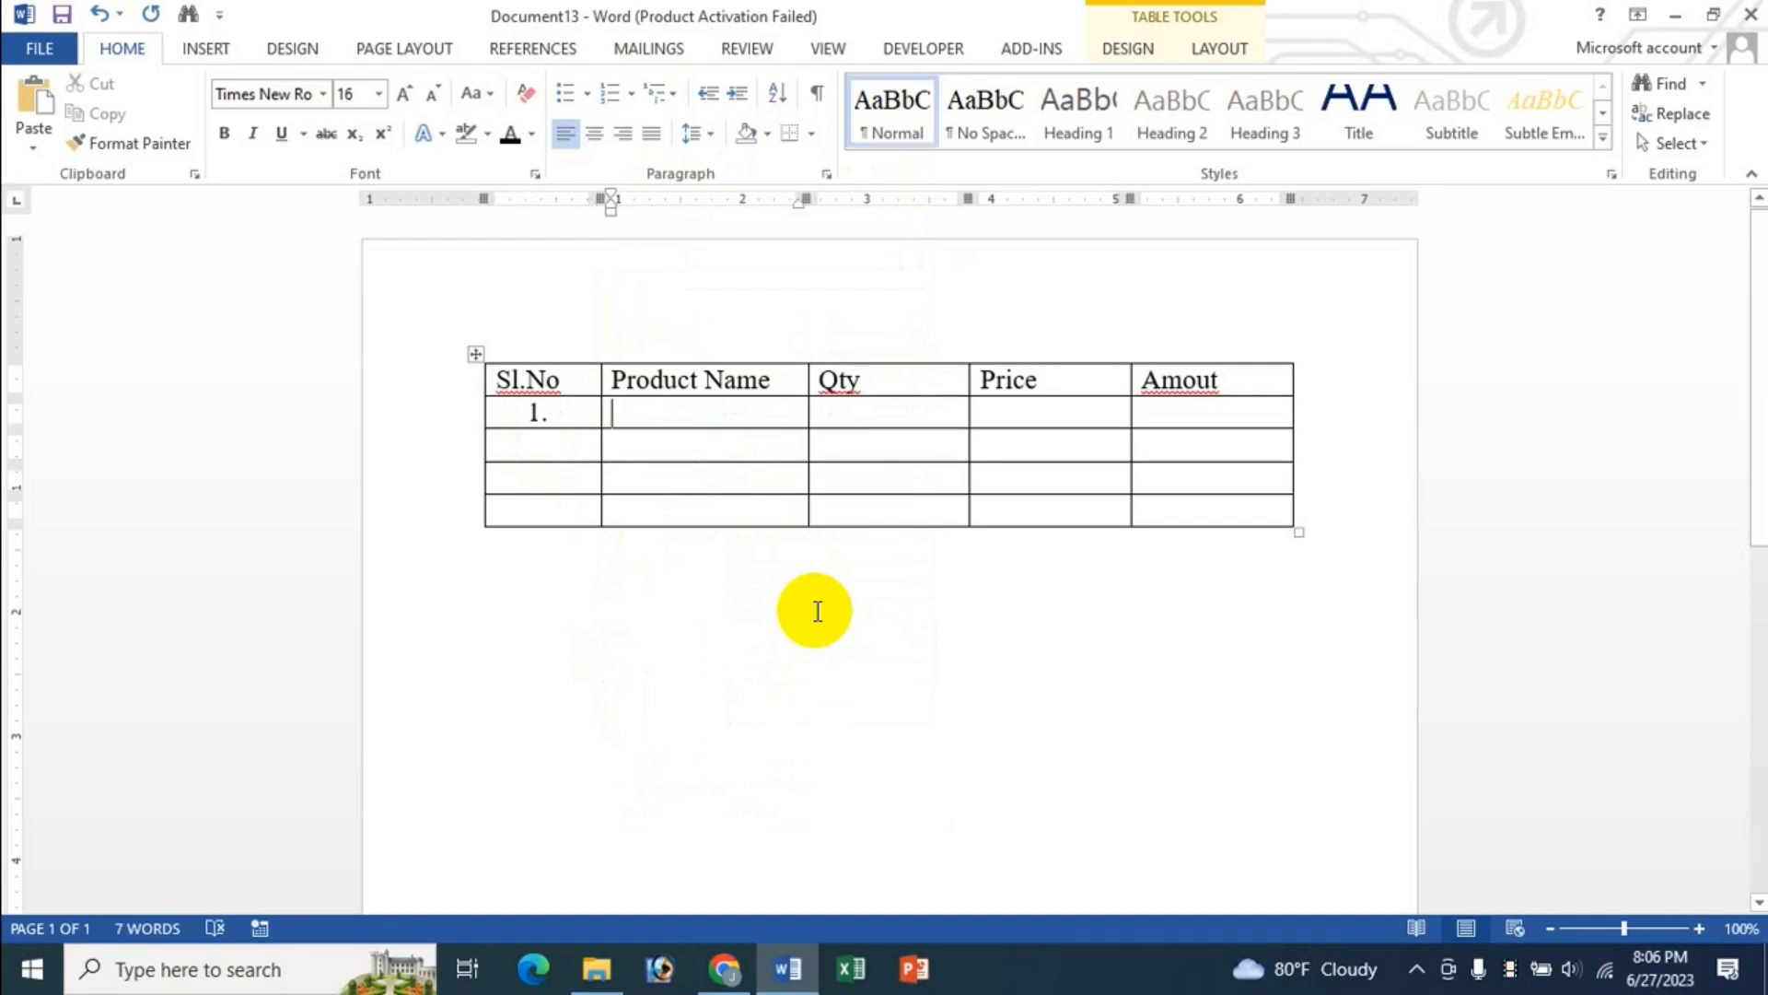
pyautogui.write('dsdfs')
pyautogui.press('Tab')
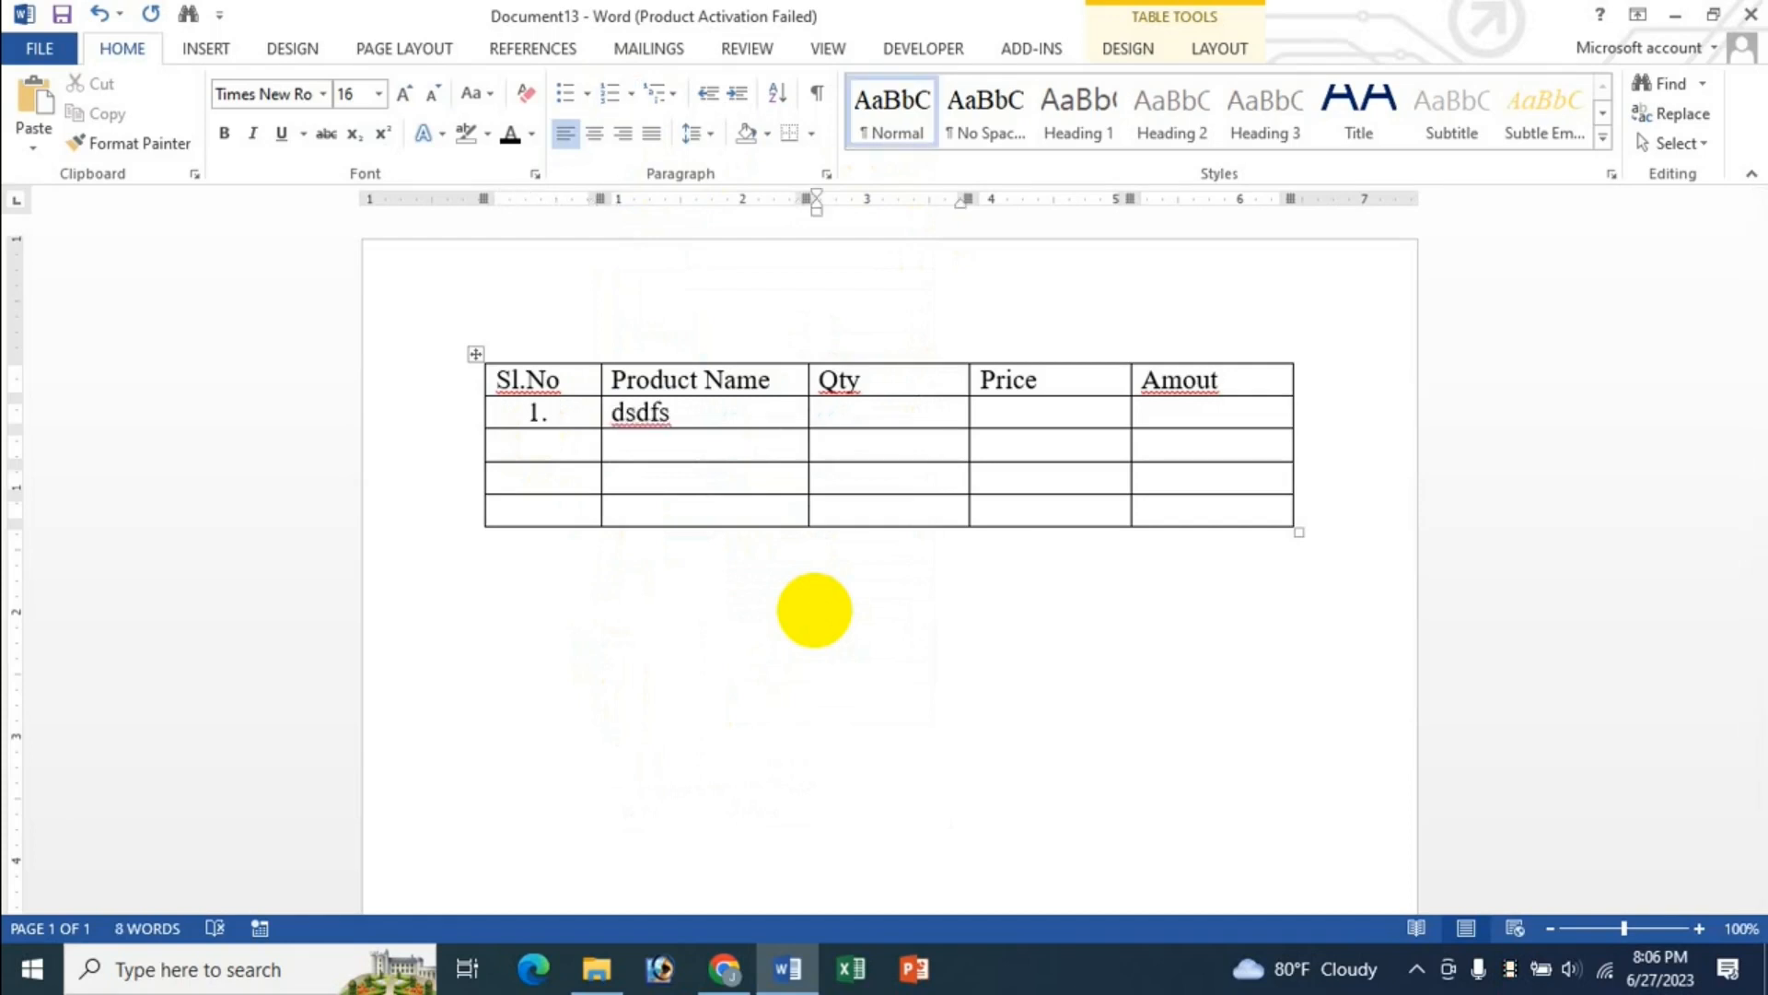
pyautogui.write('40')
pyautogui.press('Tab')
pyautogui.write('ds')
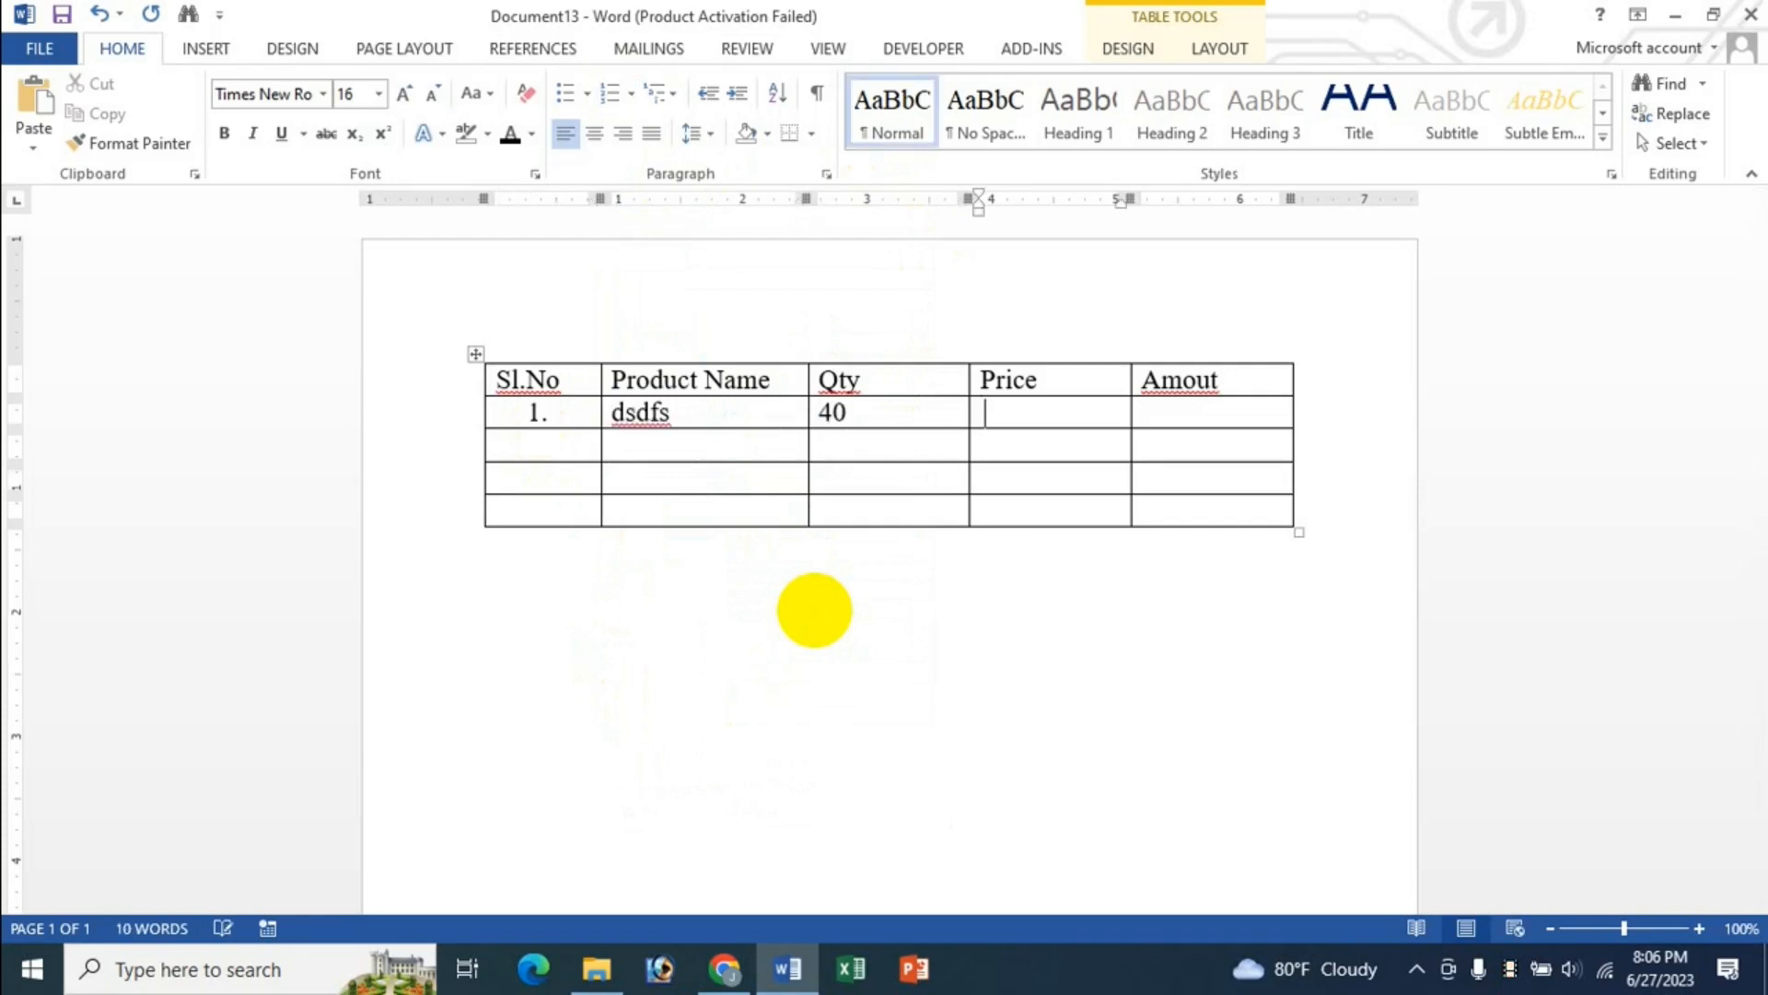
pyautogui.write('545')
pyautogui.press('Tab')
pyautogui.write('55456')
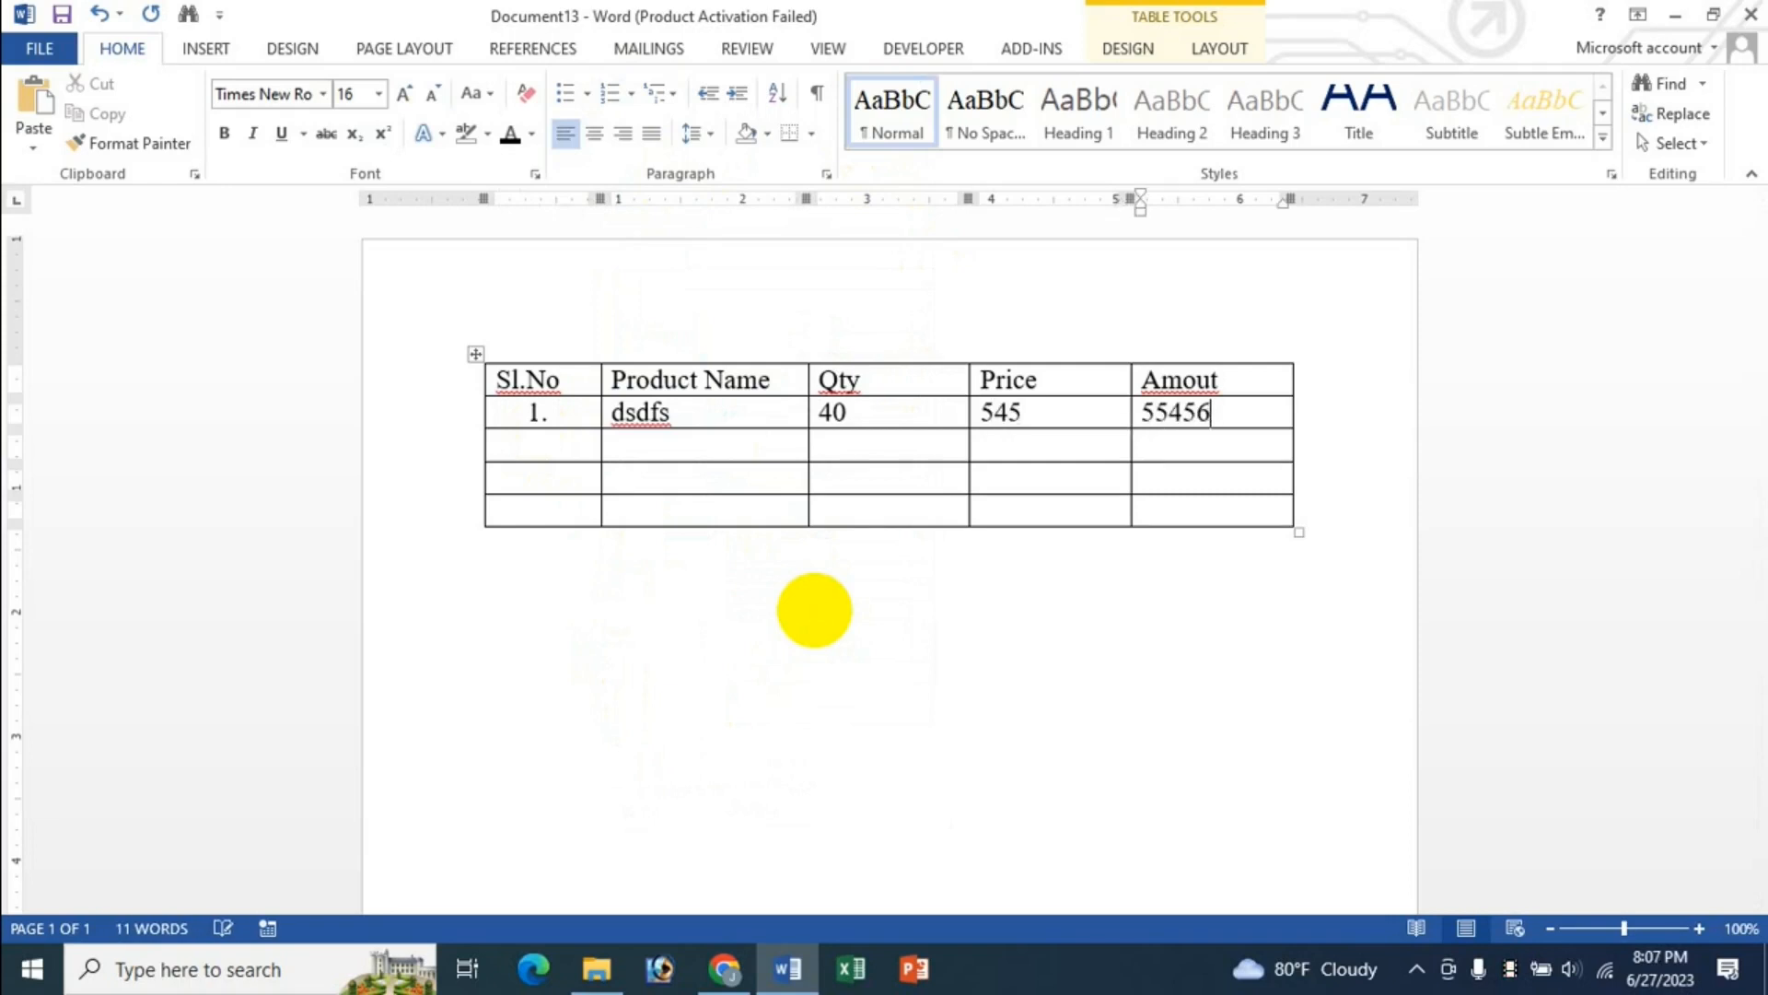
pyautogui.press('Tab')
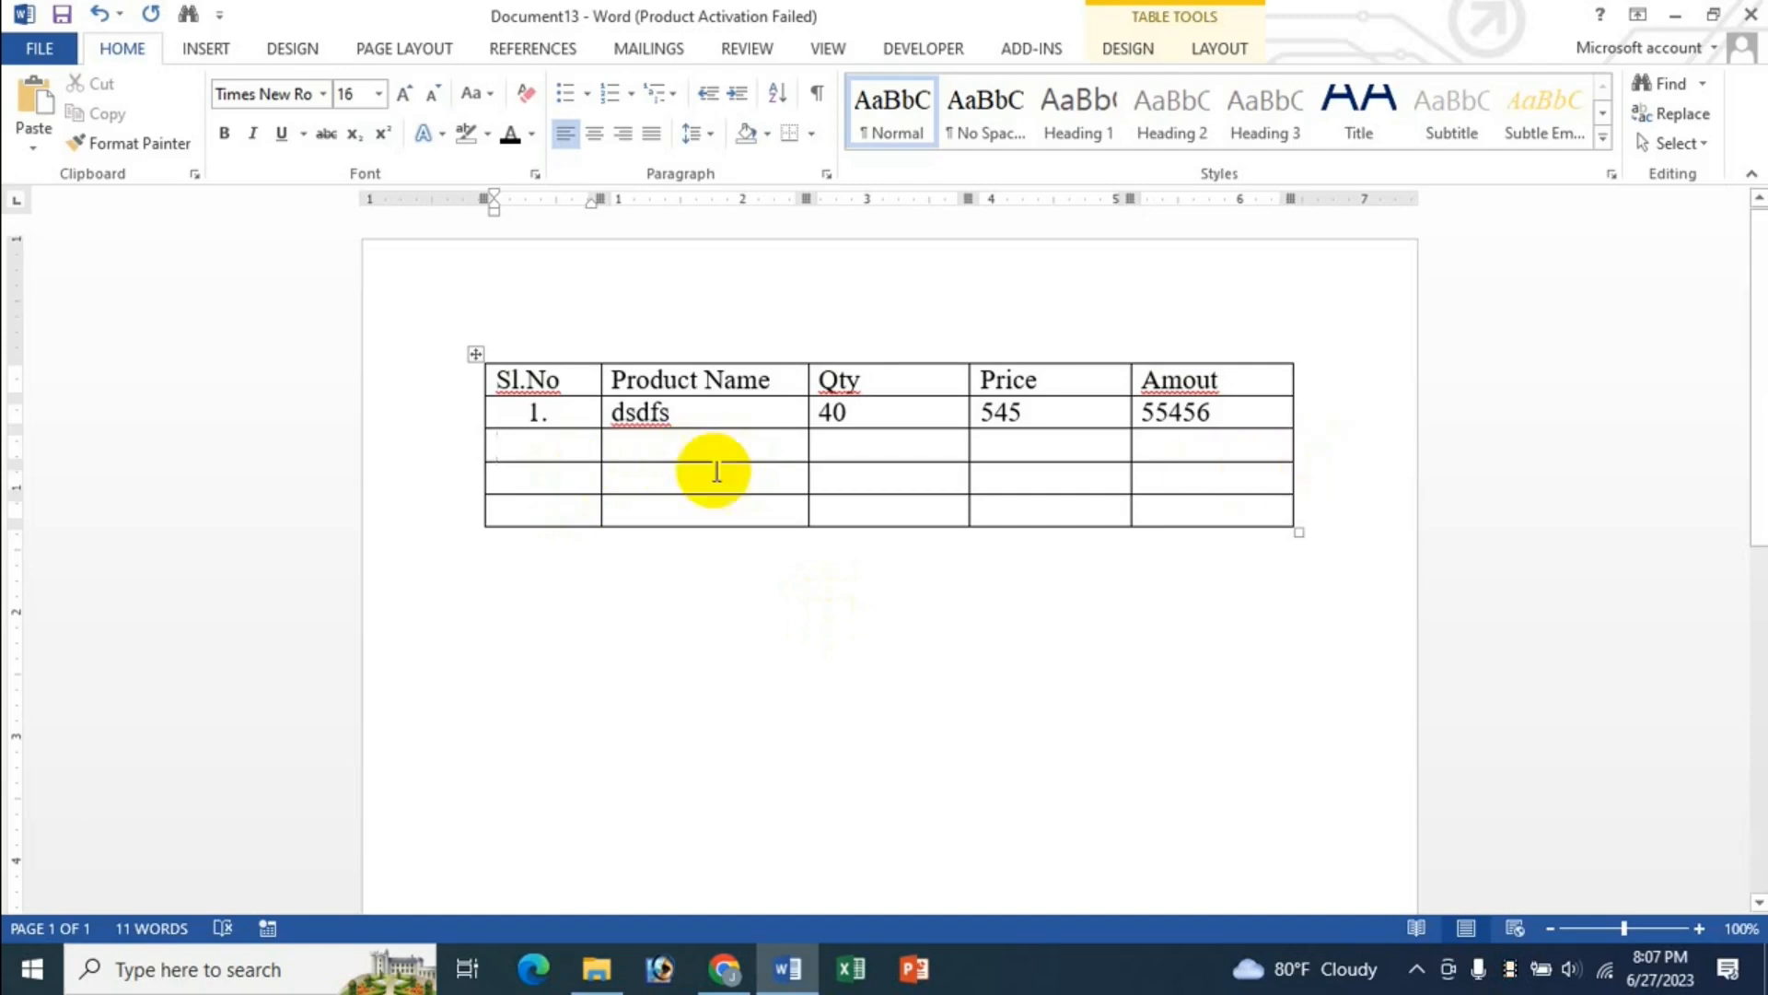
# Number all four cells under Sl.No, trying the 1) 2) 3) format and settling on 1. 2. 3
pyautogui.moveTo(539, 451); pyautogui.dragTo(541, 522)
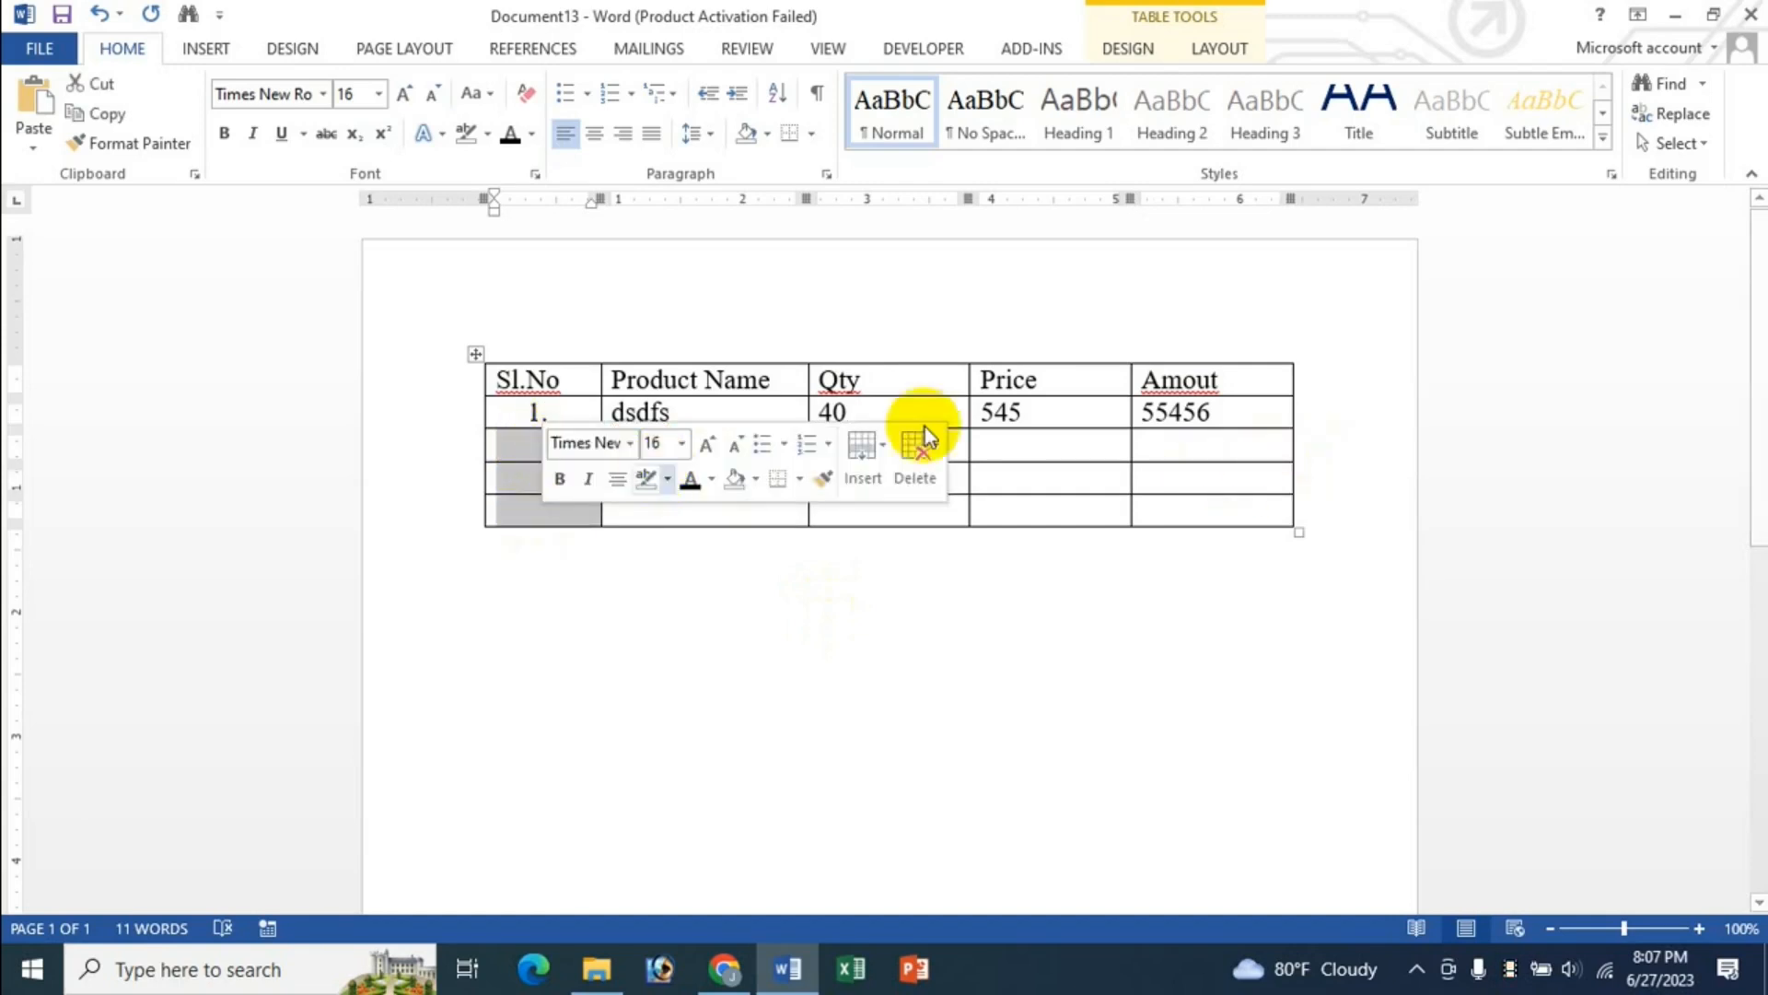
pyautogui.click(1344, 449)
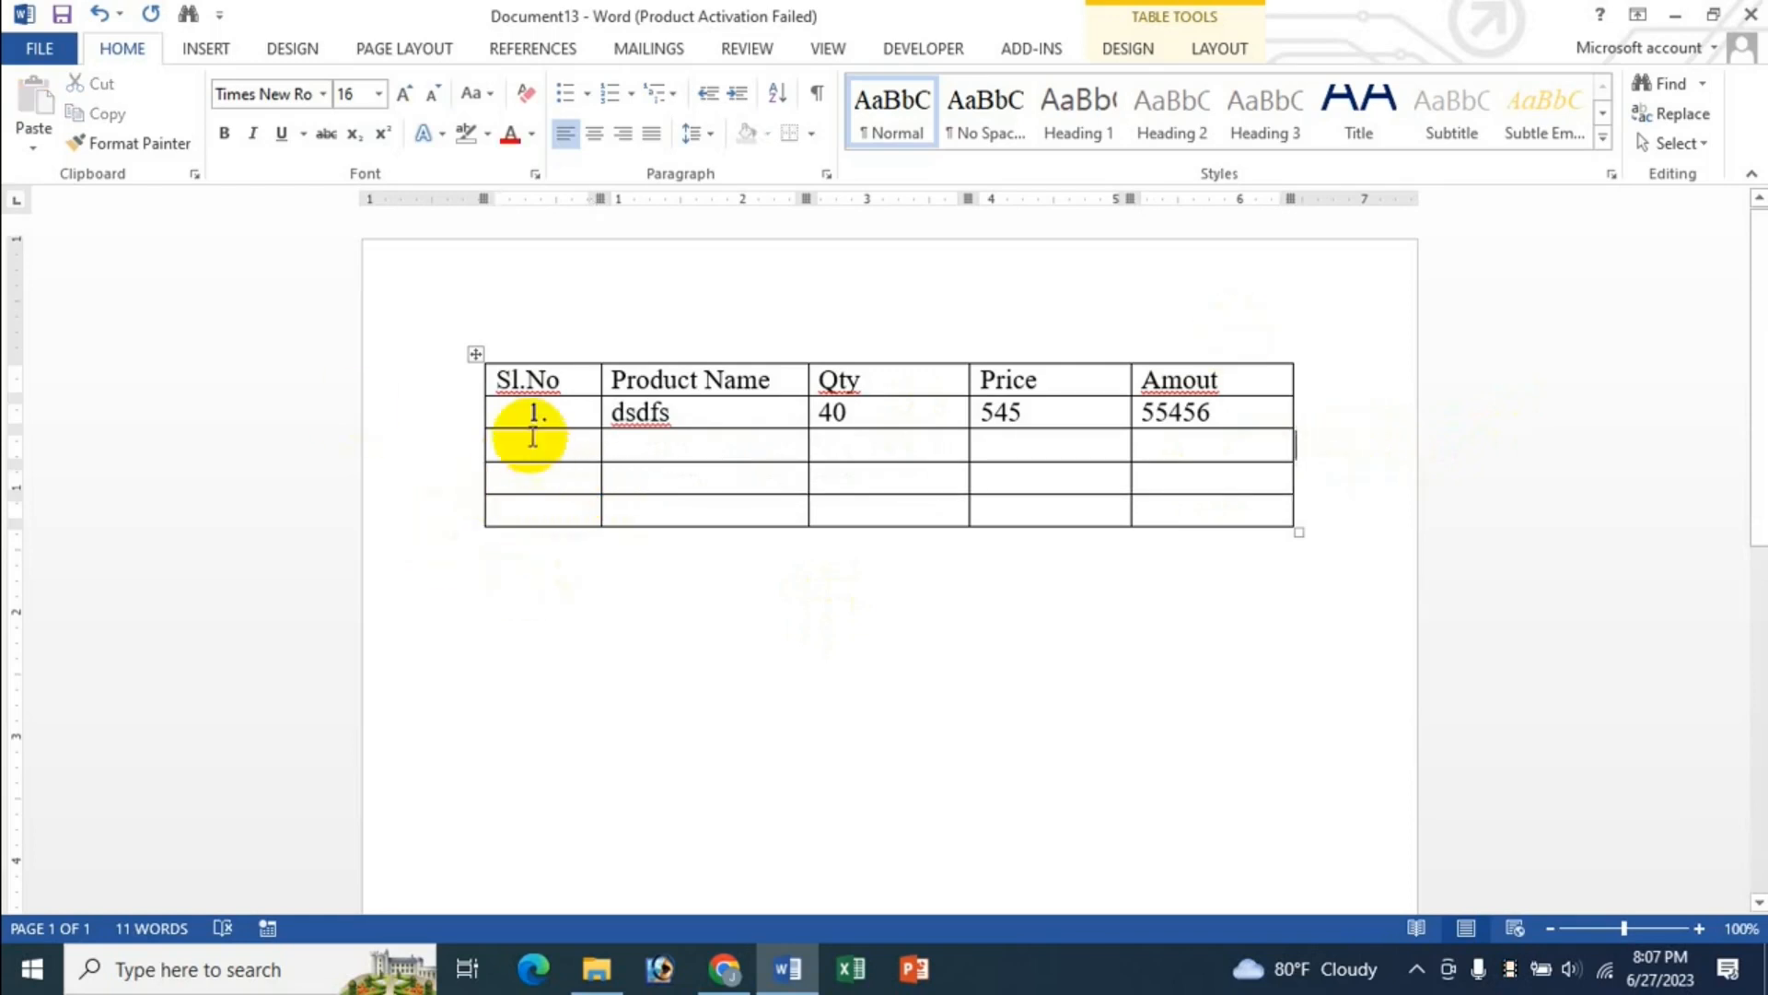
pyautogui.moveTo(533, 422); pyautogui.dragTo(544, 521)
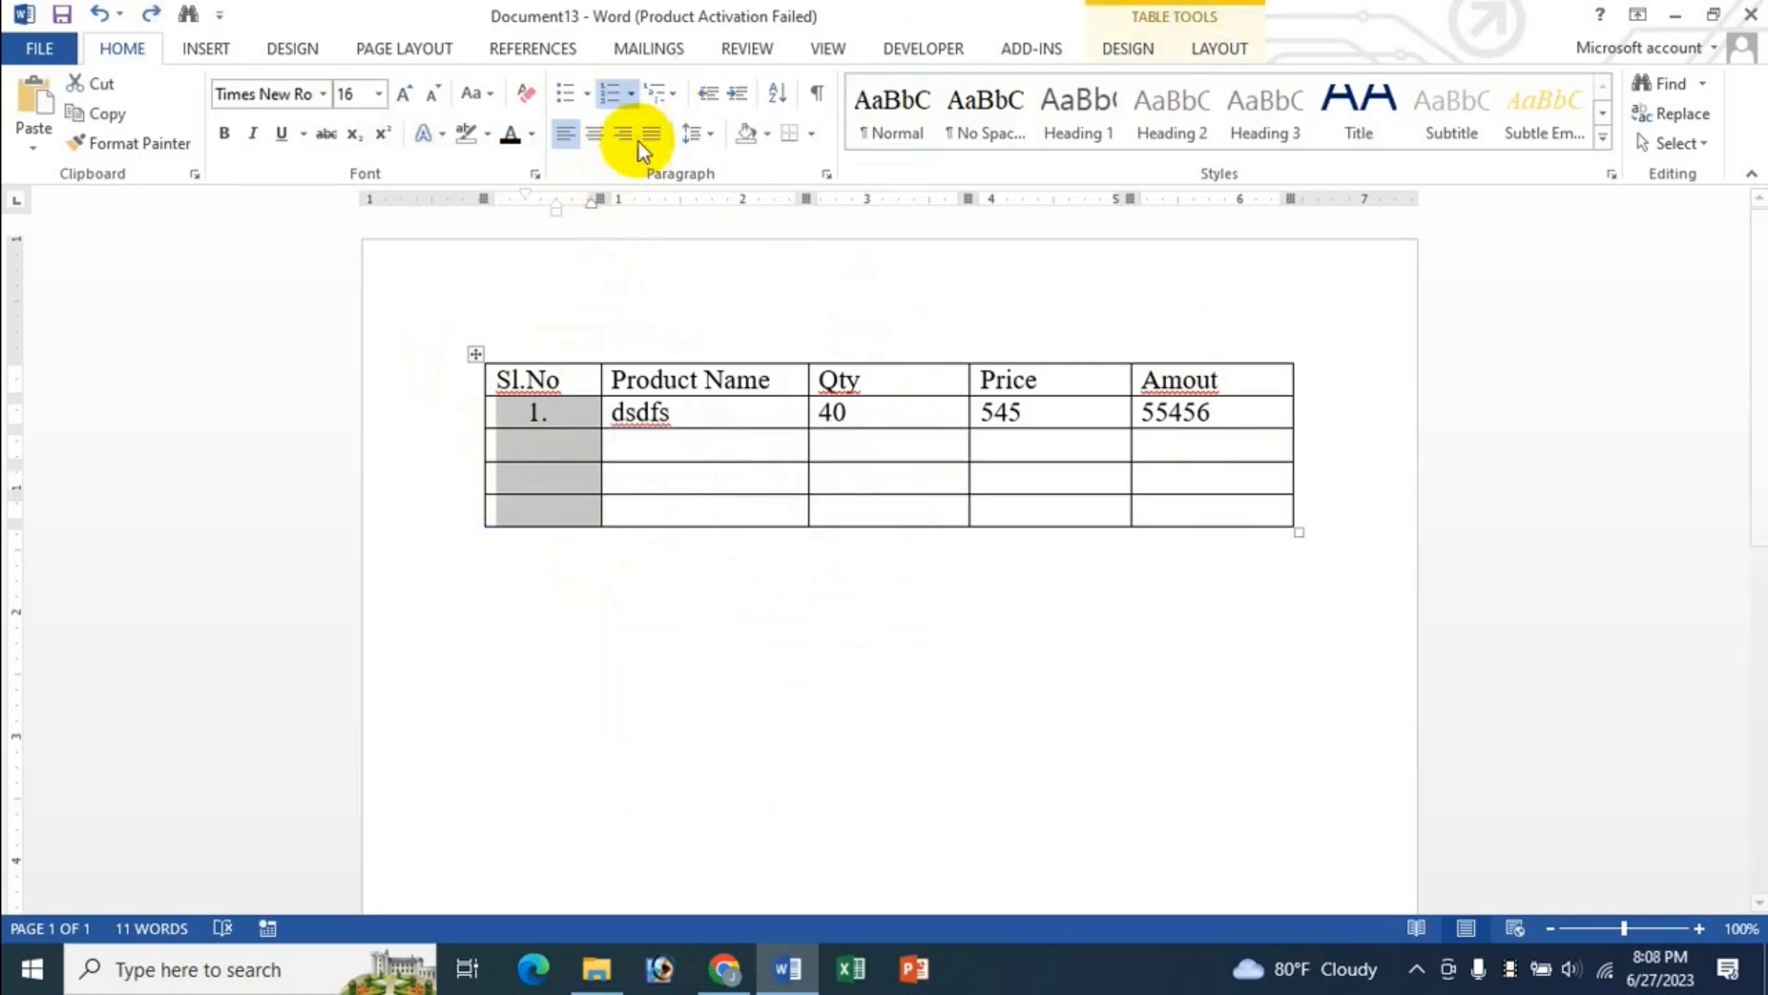
pyautogui.click(631, 93)
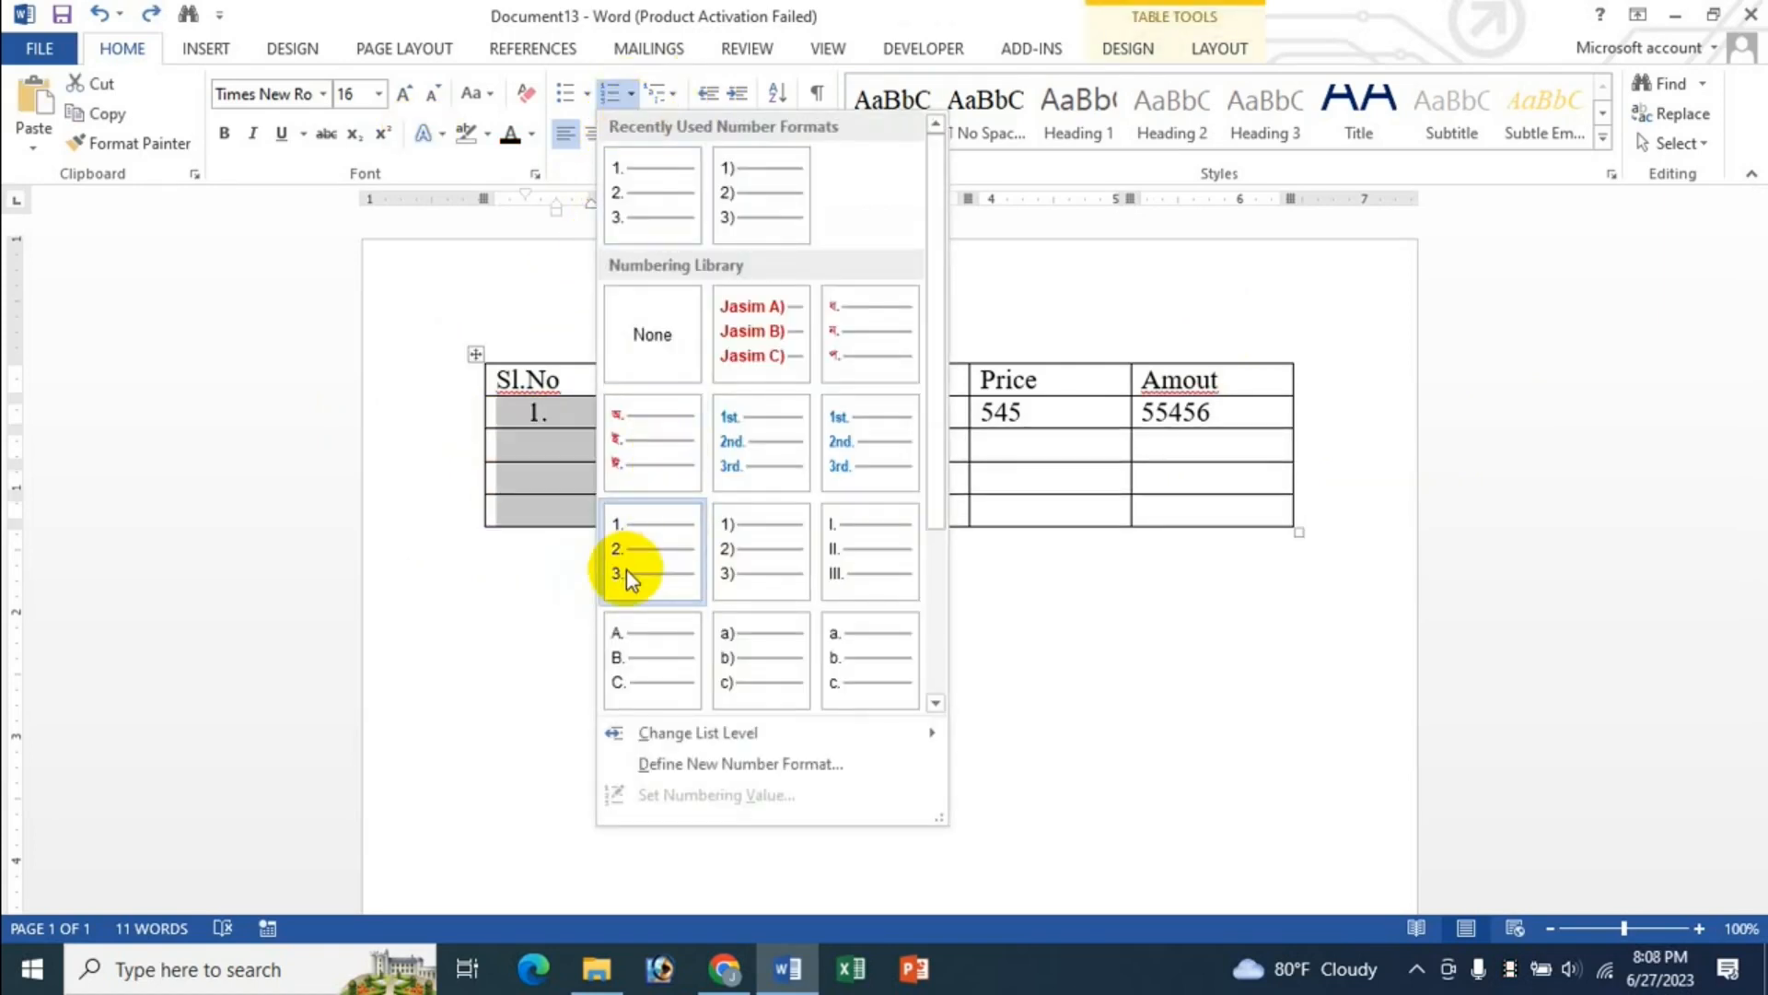
pyautogui.click(749, 567)
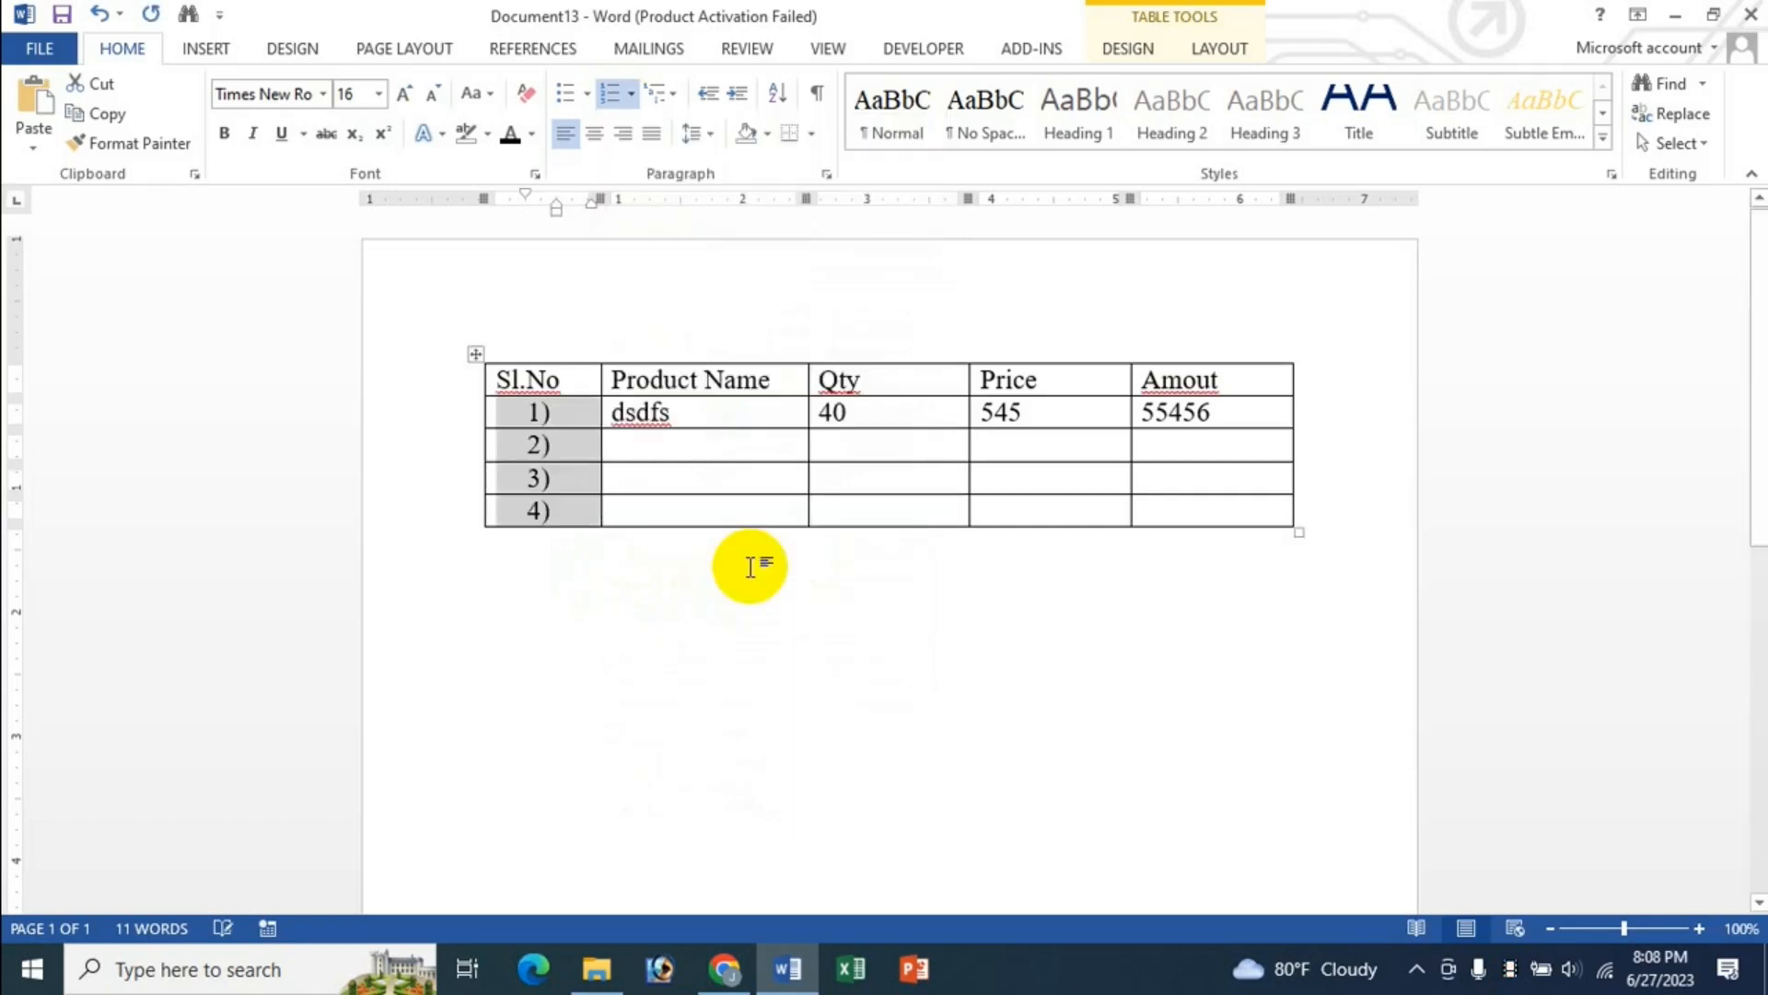
pyautogui.click(634, 97)
pyautogui.click(656, 566)
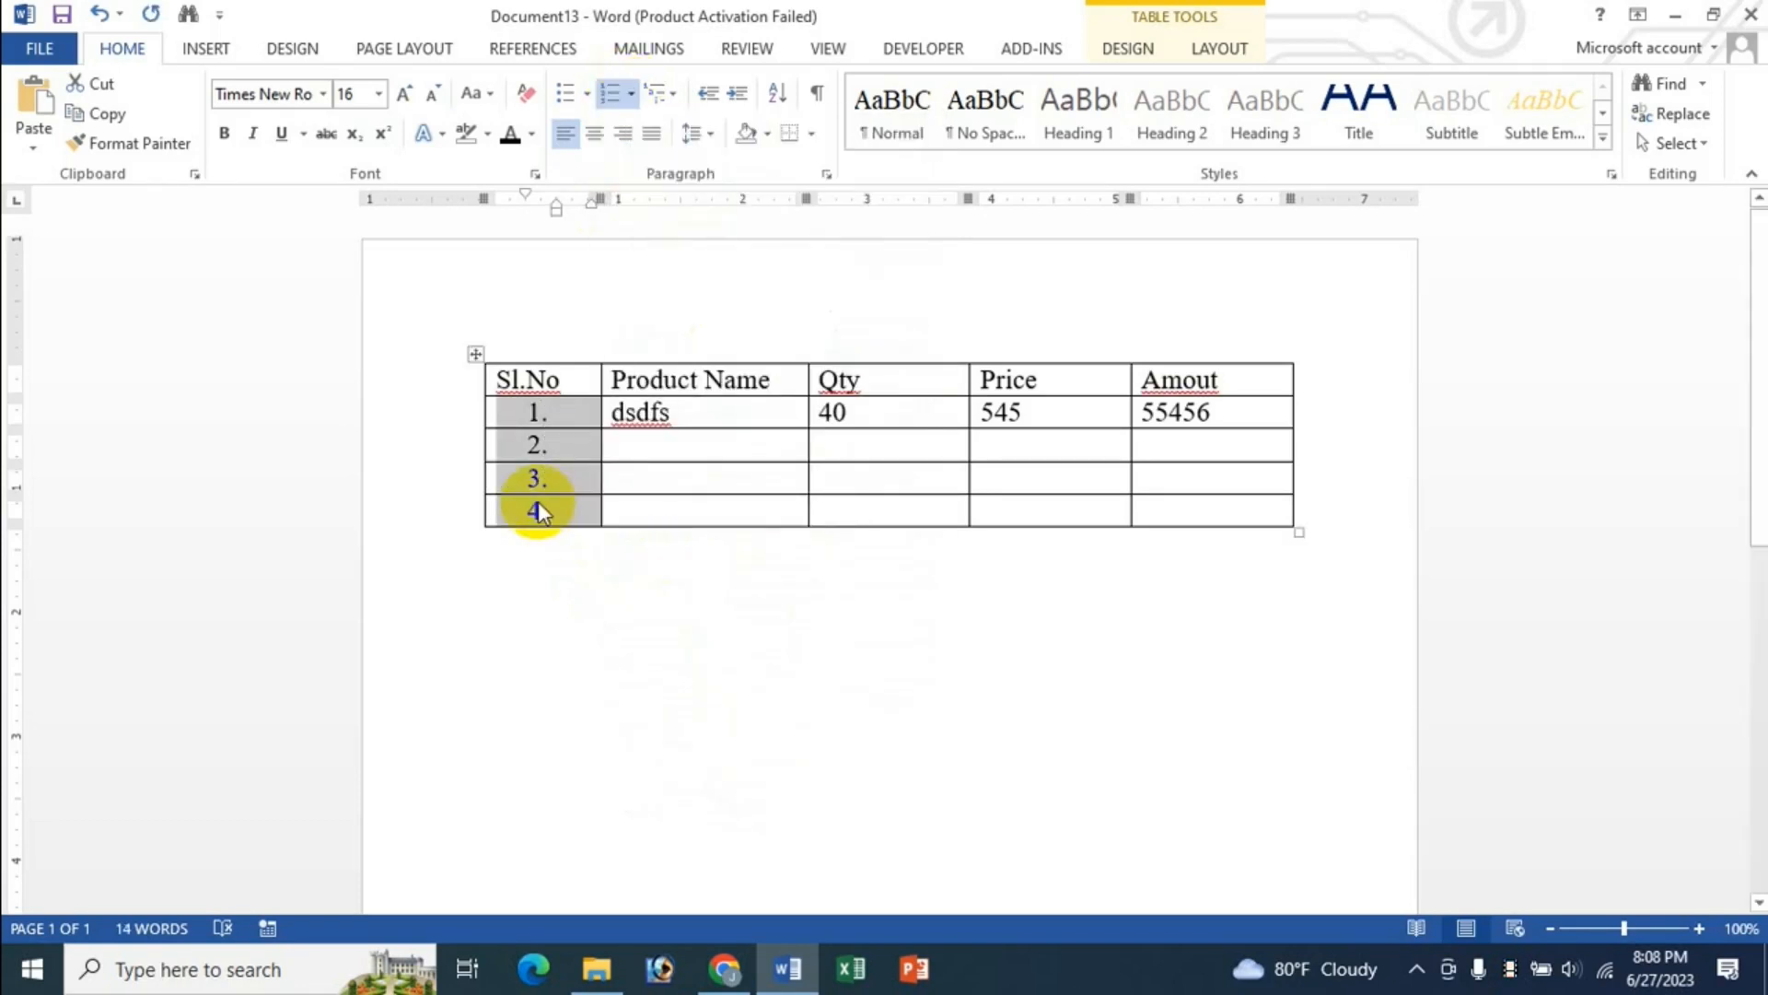
# Enter dffds as the second product name and extend the table with a fifth numbered row
pyautogui.click(675, 451)
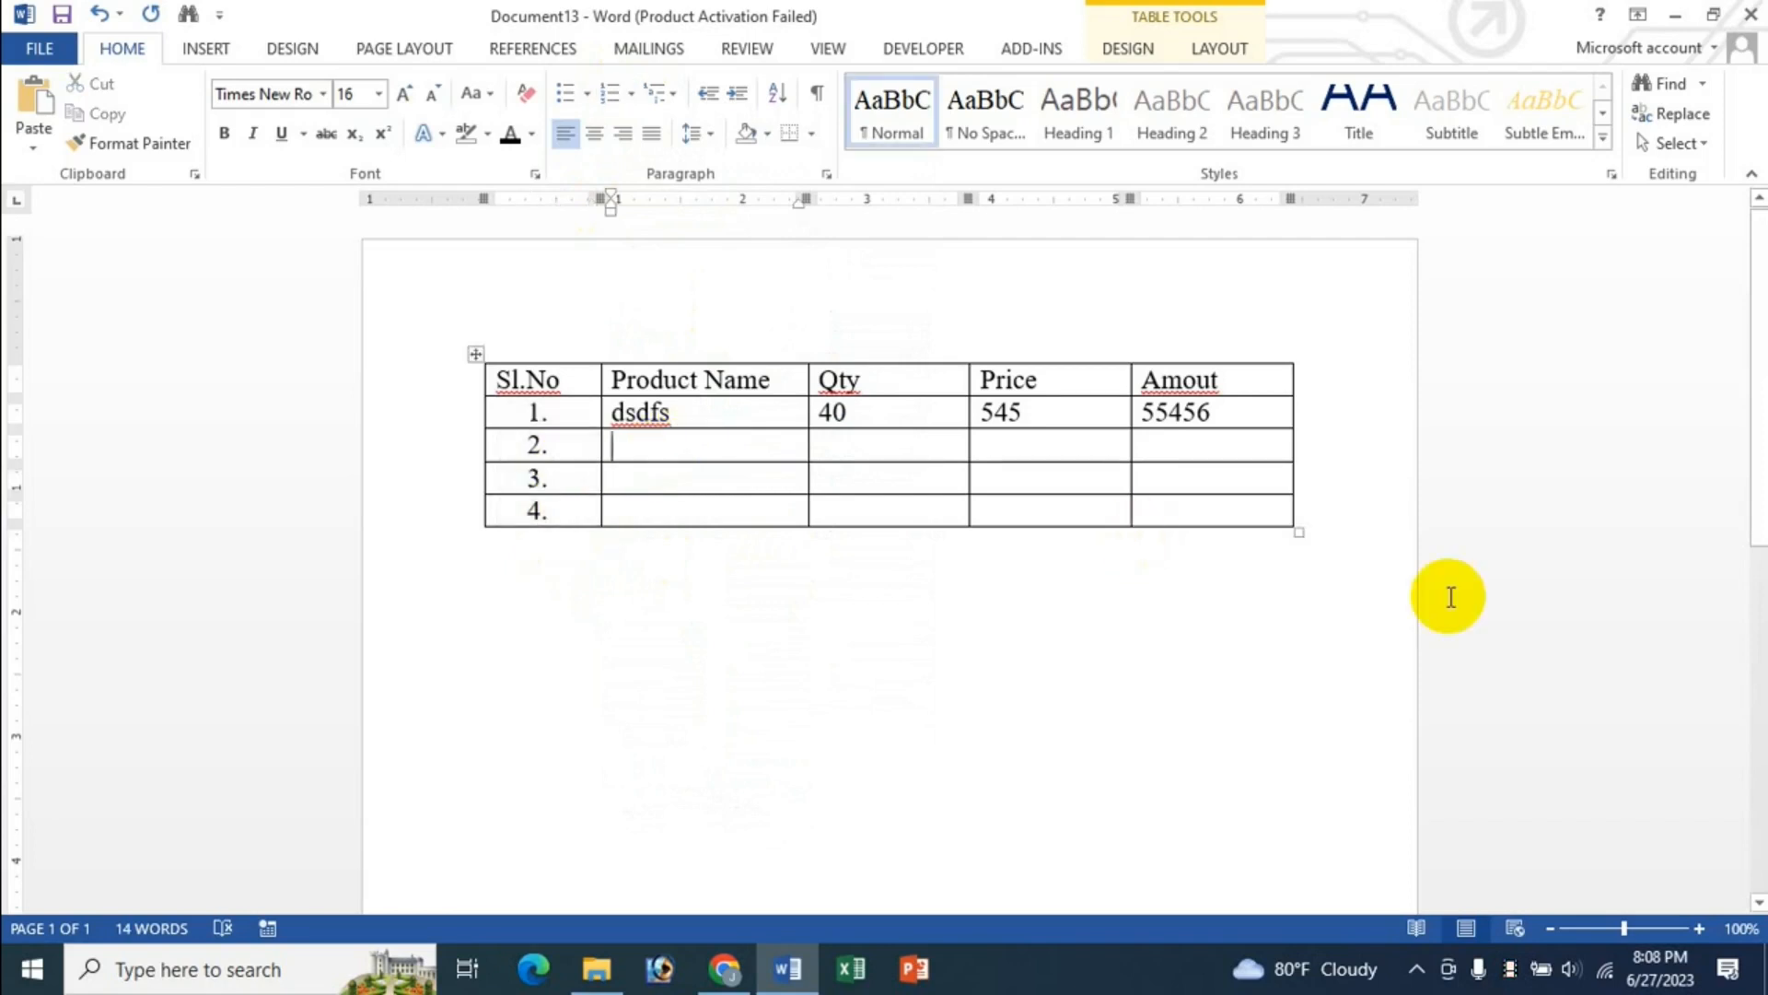
pyautogui.write('dffds')
pyautogui.press('Tab')
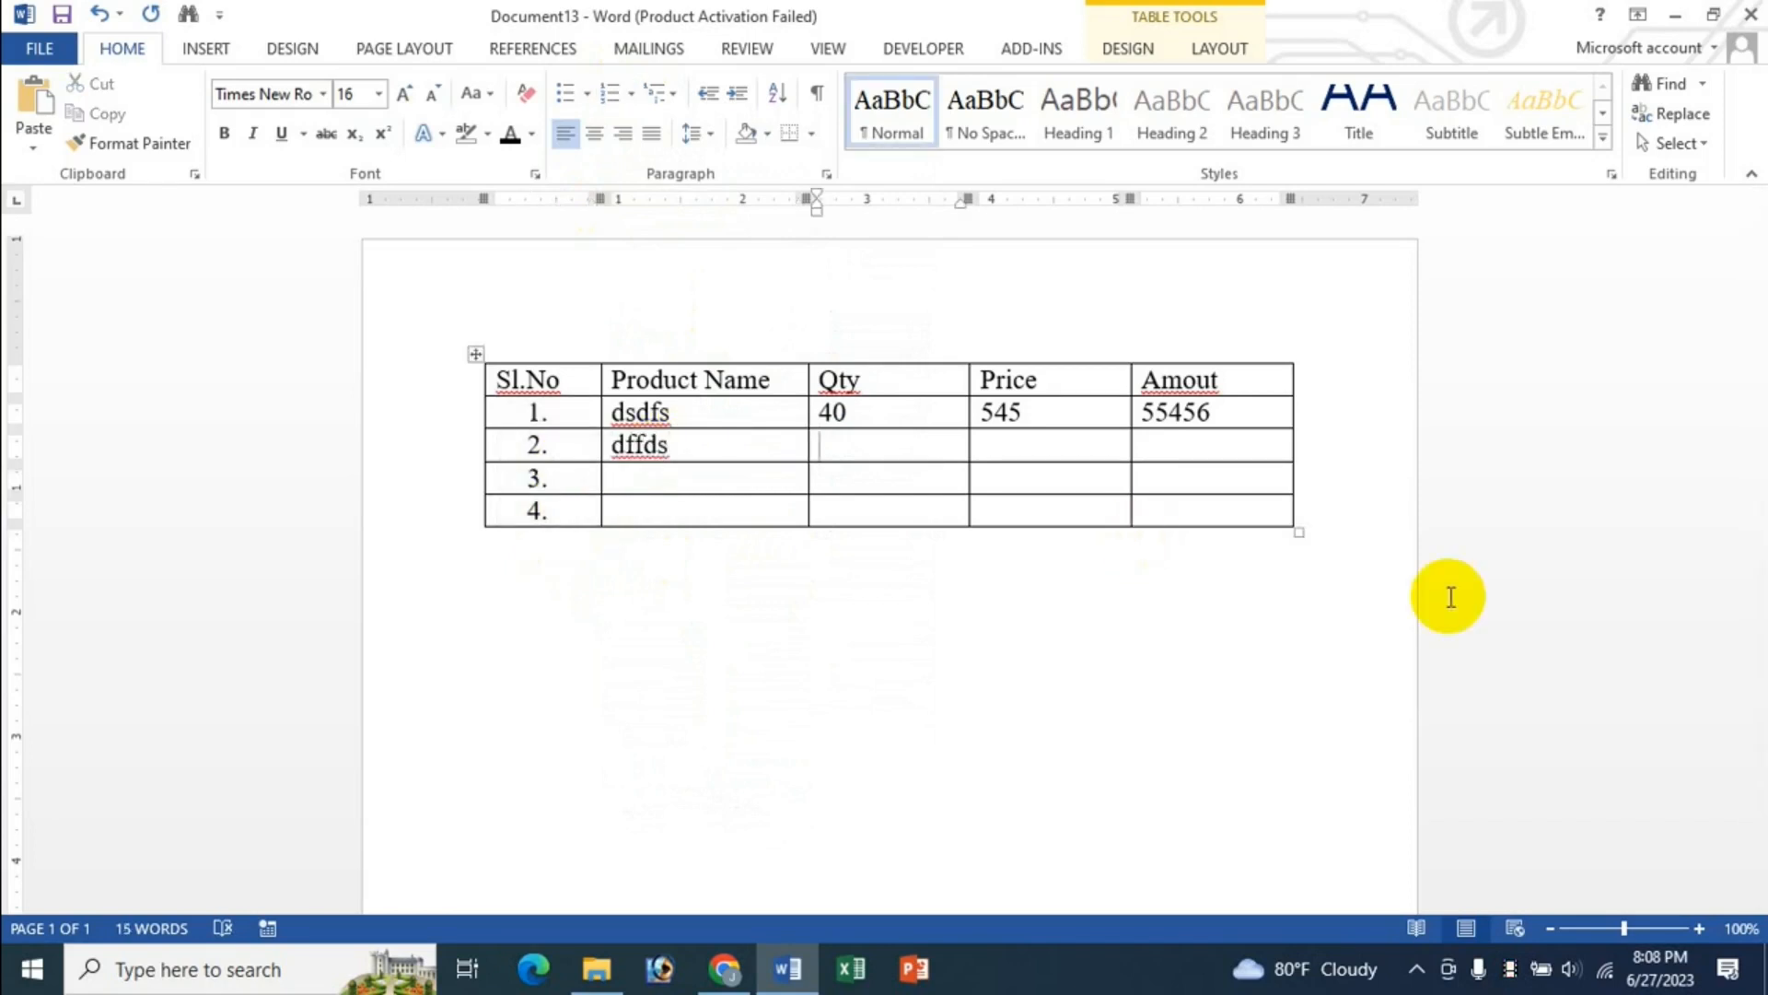
pyautogui.hotkey('shift', 'Tab')
pyautogui.press('Tab')
pyautogui.press('Tab')
pyautogui.press('Tab')
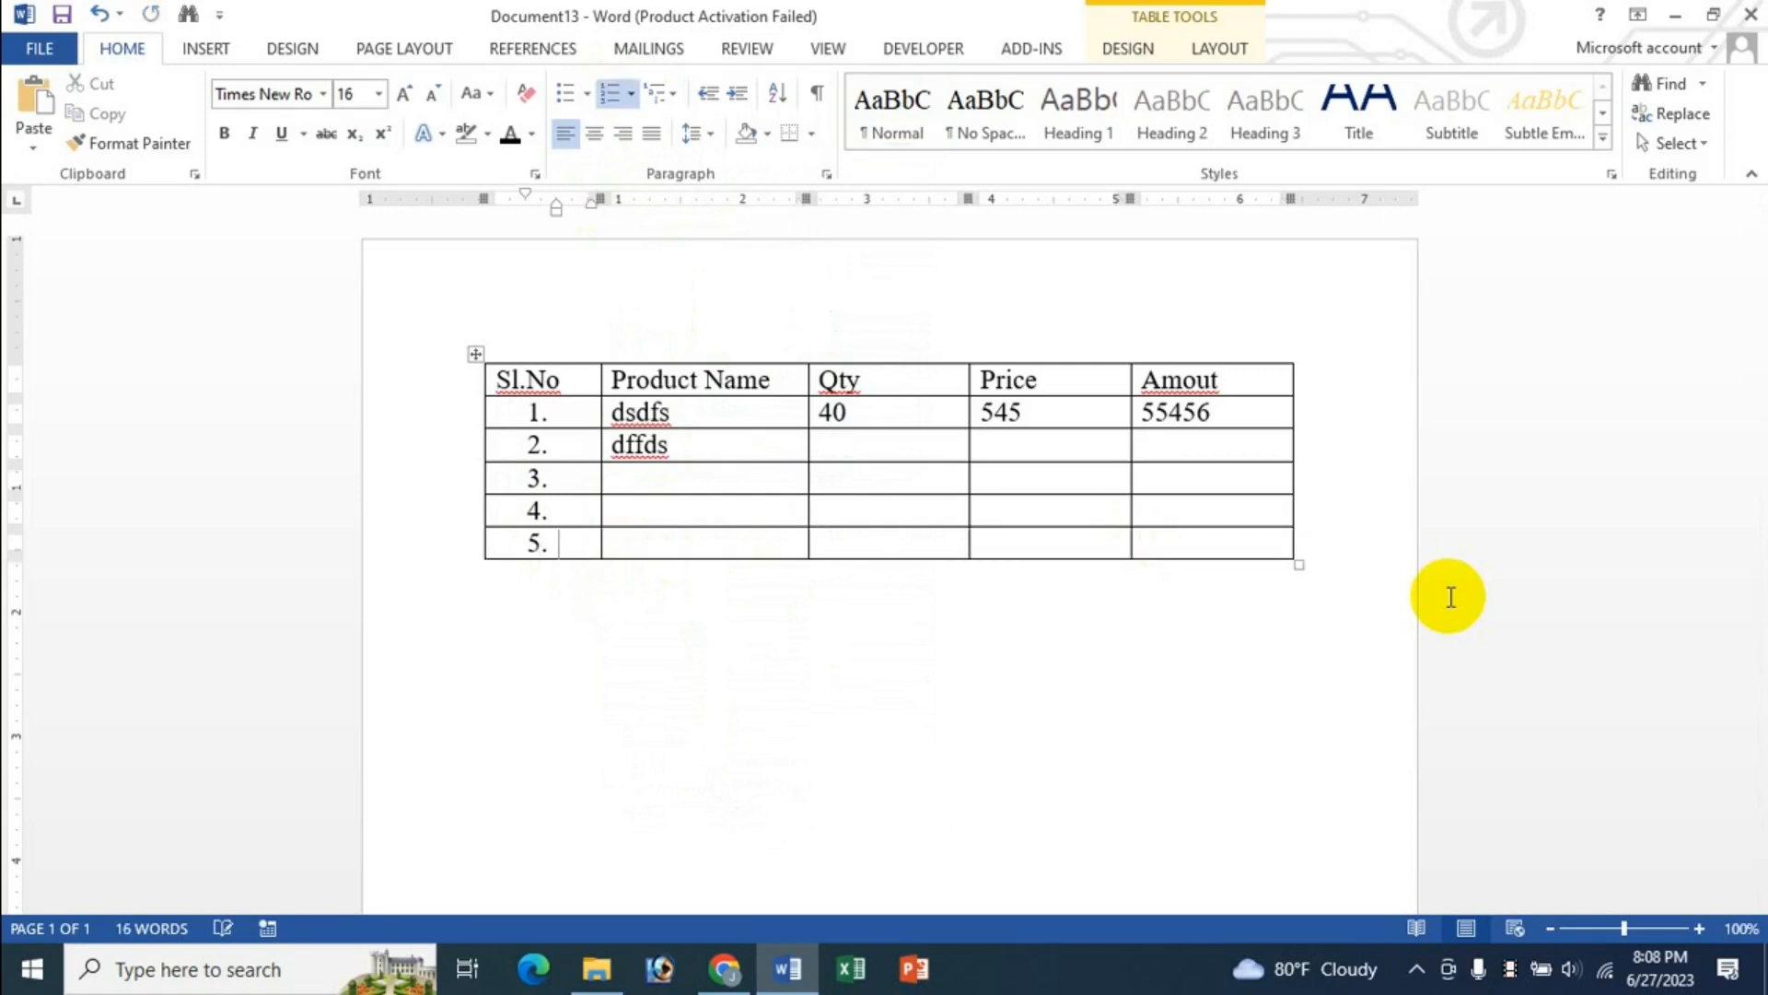
# Fill numbered row 5 with dsf, 55, 56 and 5, and append a new numbered row below it
pyautogui.press('Tab')
pyautogui.write('dsf')
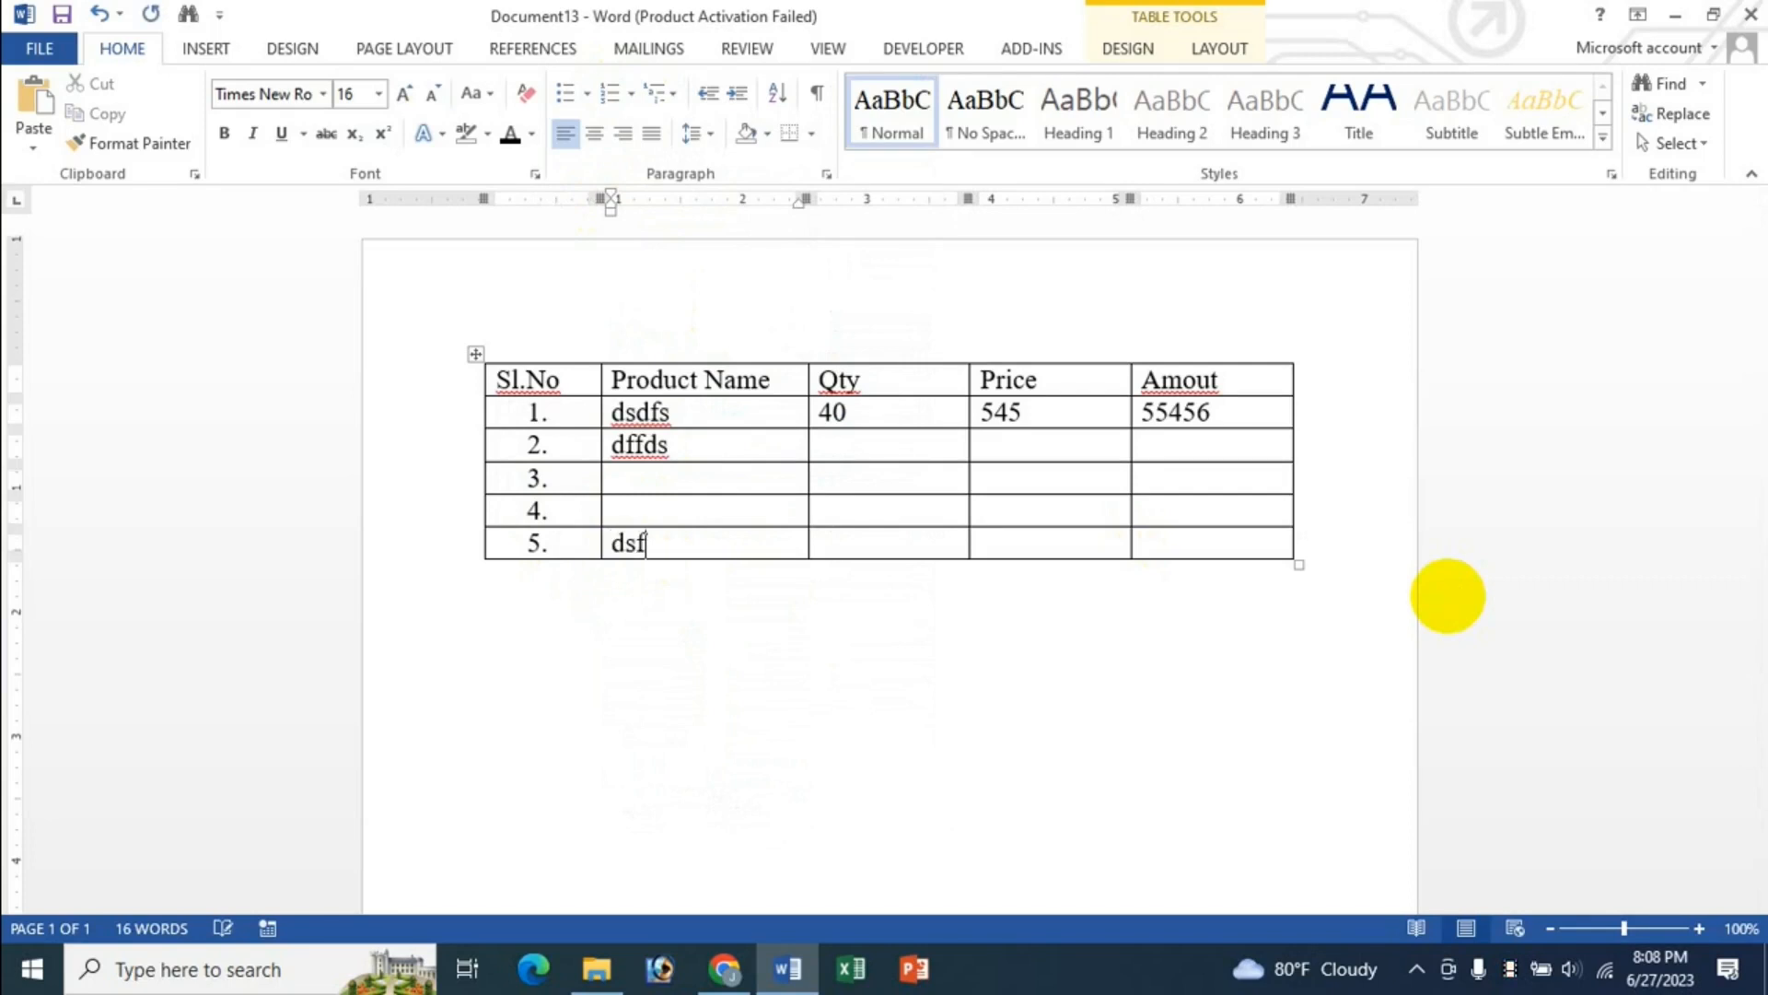
pyautogui.press('Tab')
pyautogui.write('55')
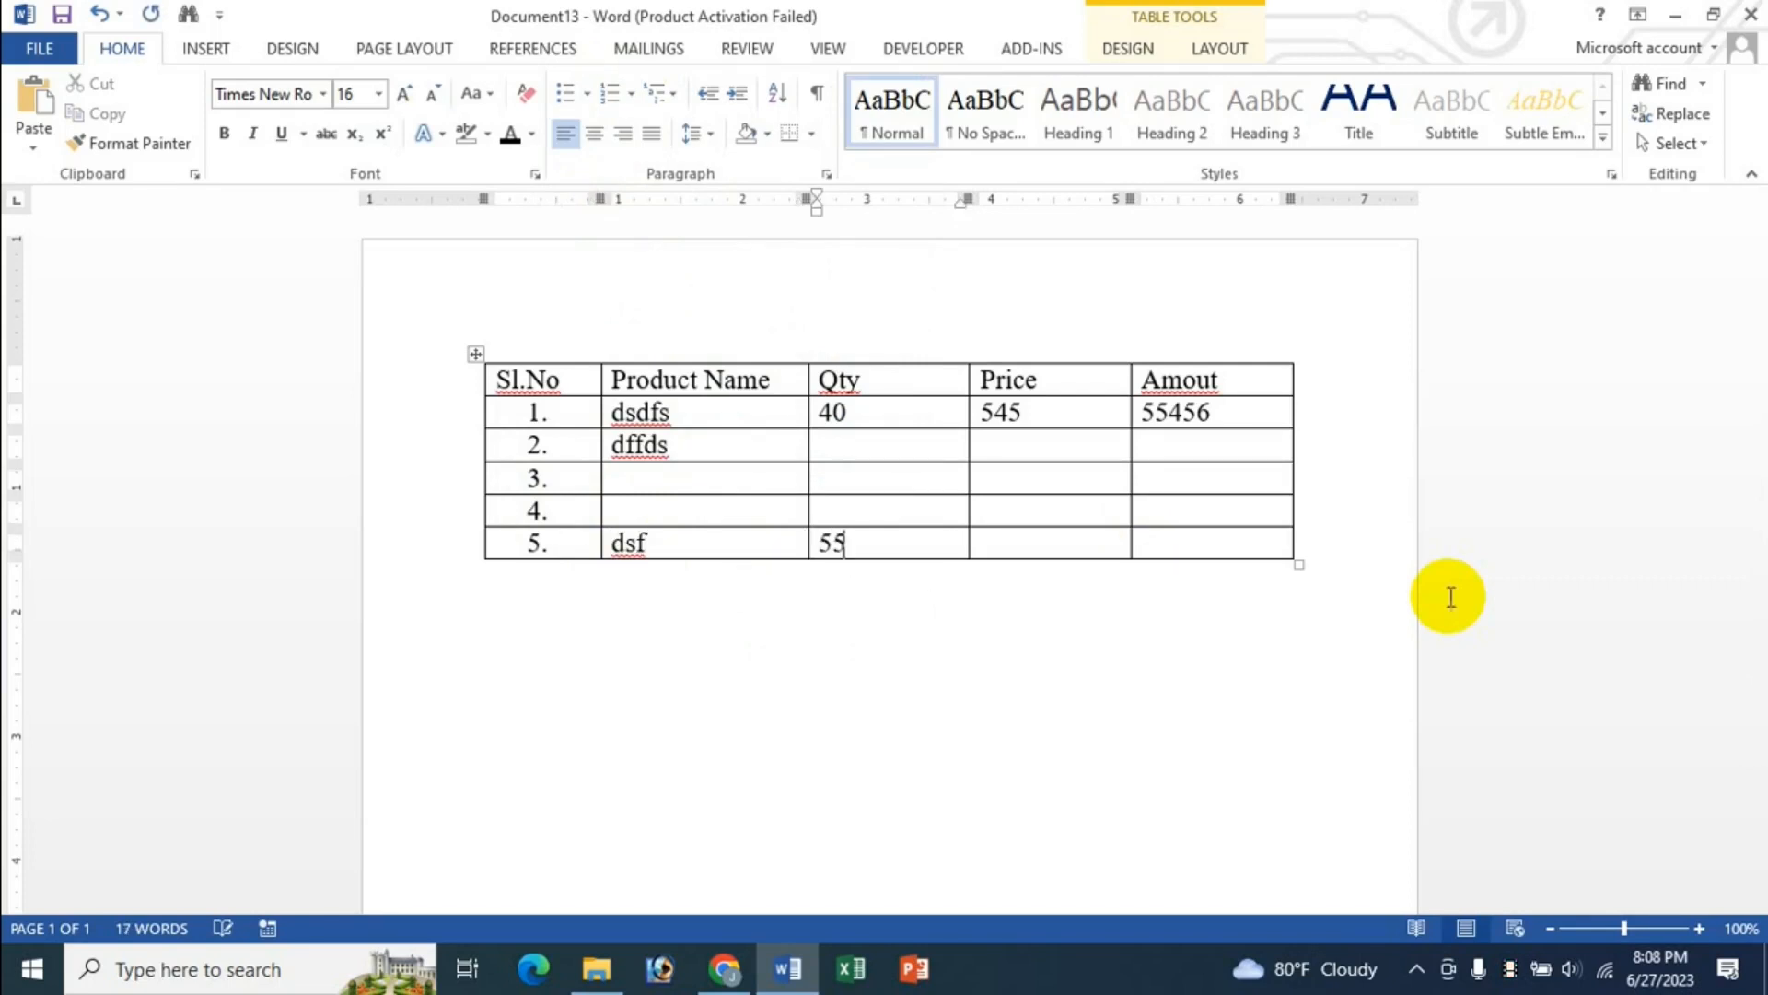
pyautogui.press('Tab')
pyautogui.write('56')
pyautogui.press('Tab')
pyautogui.write('5')
pyautogui.press('Tab')
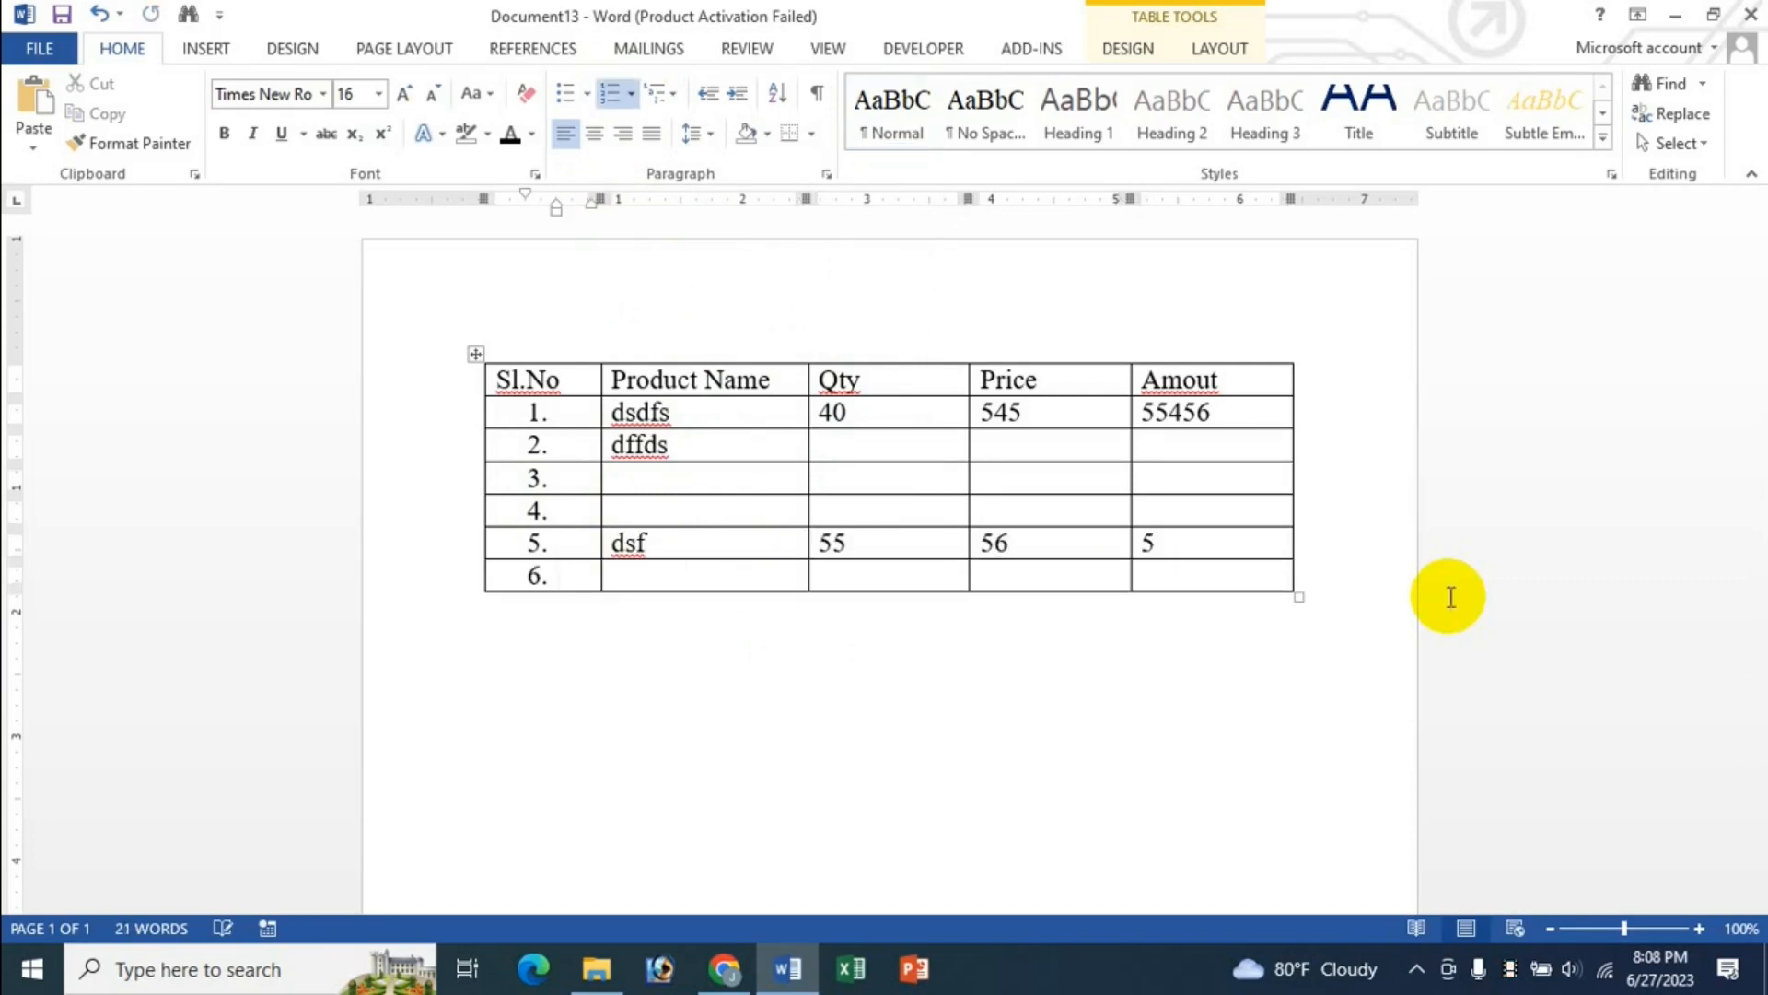
# Leave the cells of numbered row 6 empty and append a seventh numbered row to the table
pyautogui.press('Tab')
pyautogui.press('Tab')
pyautogui.press('Tab')
pyautogui.press('Tab')
pyautogui.press('Tab')
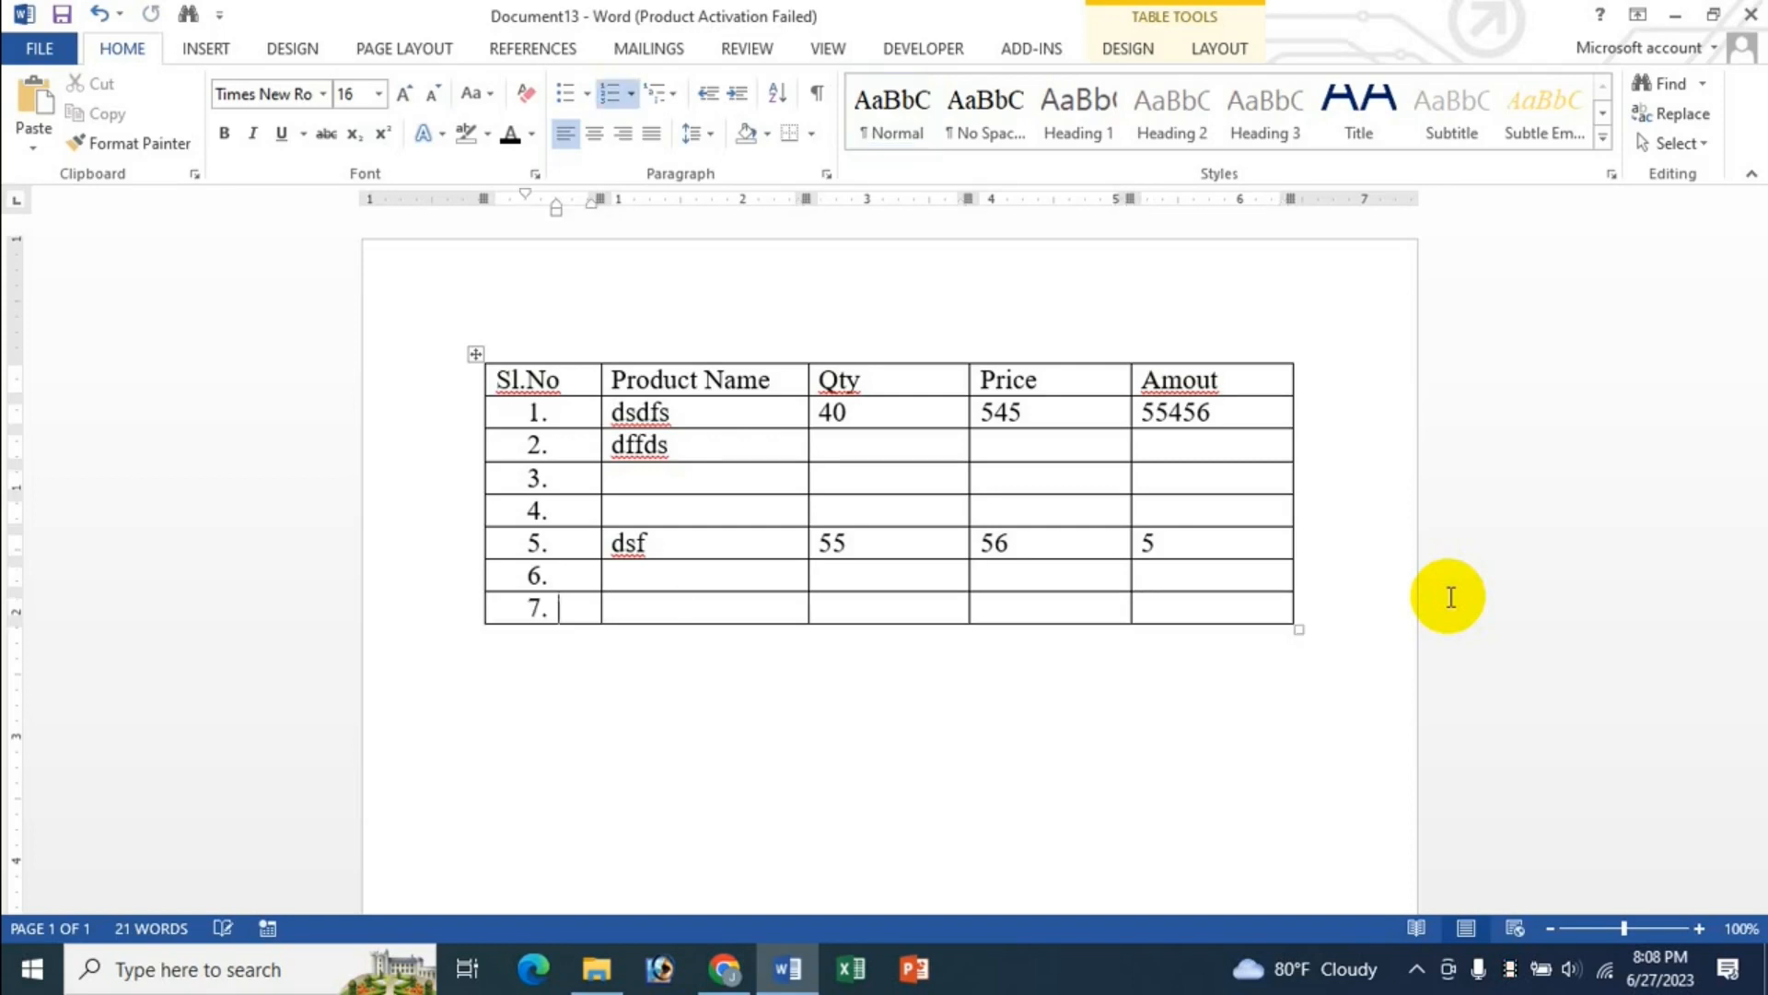
# Append empty numbered rows to the end of the table until the serial numbers reach 12
pyautogui.press('Tab')
pyautogui.press('Tab')
pyautogui.press('Tab')
pyautogui.press('Tab')
pyautogui.press('Tab')
pyautogui.press('Tab')
pyautogui.press('Tab')
pyautogui.press('Tab')
pyautogui.press('Tab')
pyautogui.press('Tab')
pyautogui.press('Tab')
pyautogui.press('Tab')
pyautogui.press('Tab')
pyautogui.press('Tab')
pyautogui.press('Tab')
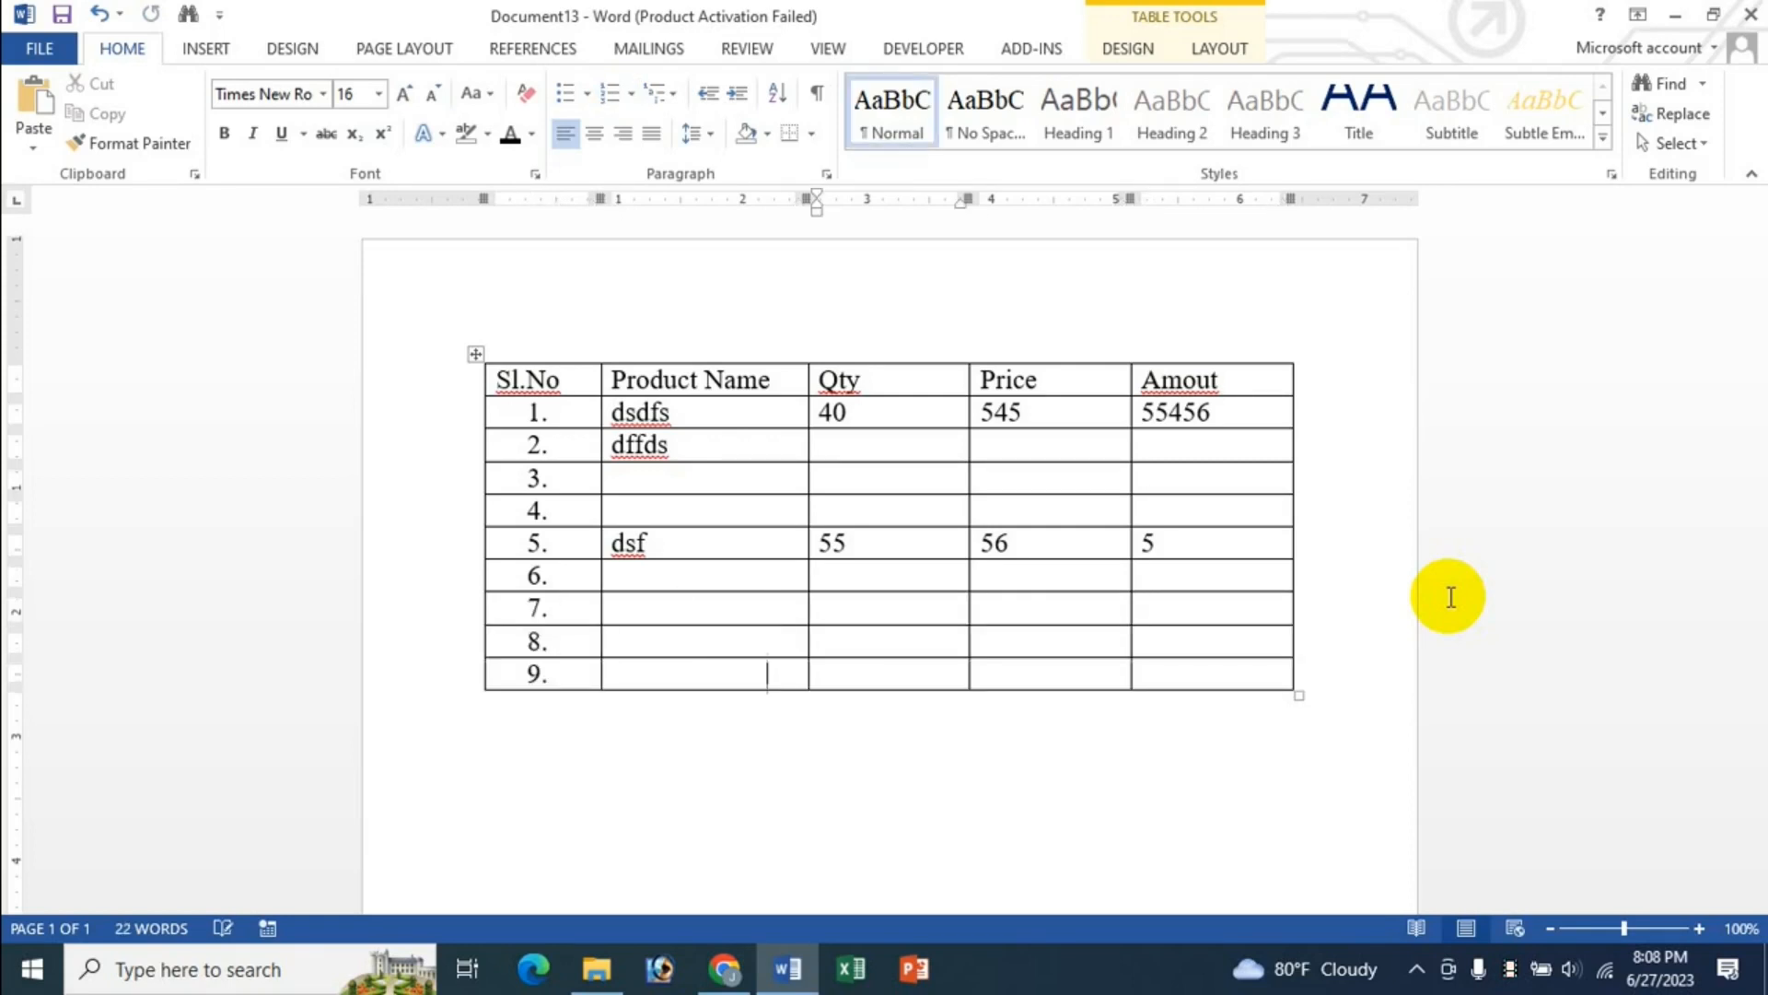
pyautogui.press('Tab')
pyautogui.press('Tab')
pyautogui.press('Tab')
pyautogui.press('Tab')
pyautogui.press('Tab')
pyautogui.press('Tab')
pyautogui.press('Tab')
pyautogui.press('Tab')
pyautogui.press('Tab')
pyautogui.press('Tab')
pyautogui.press('Tab')
pyautogui.press('Tab')
pyautogui.press('Tab')
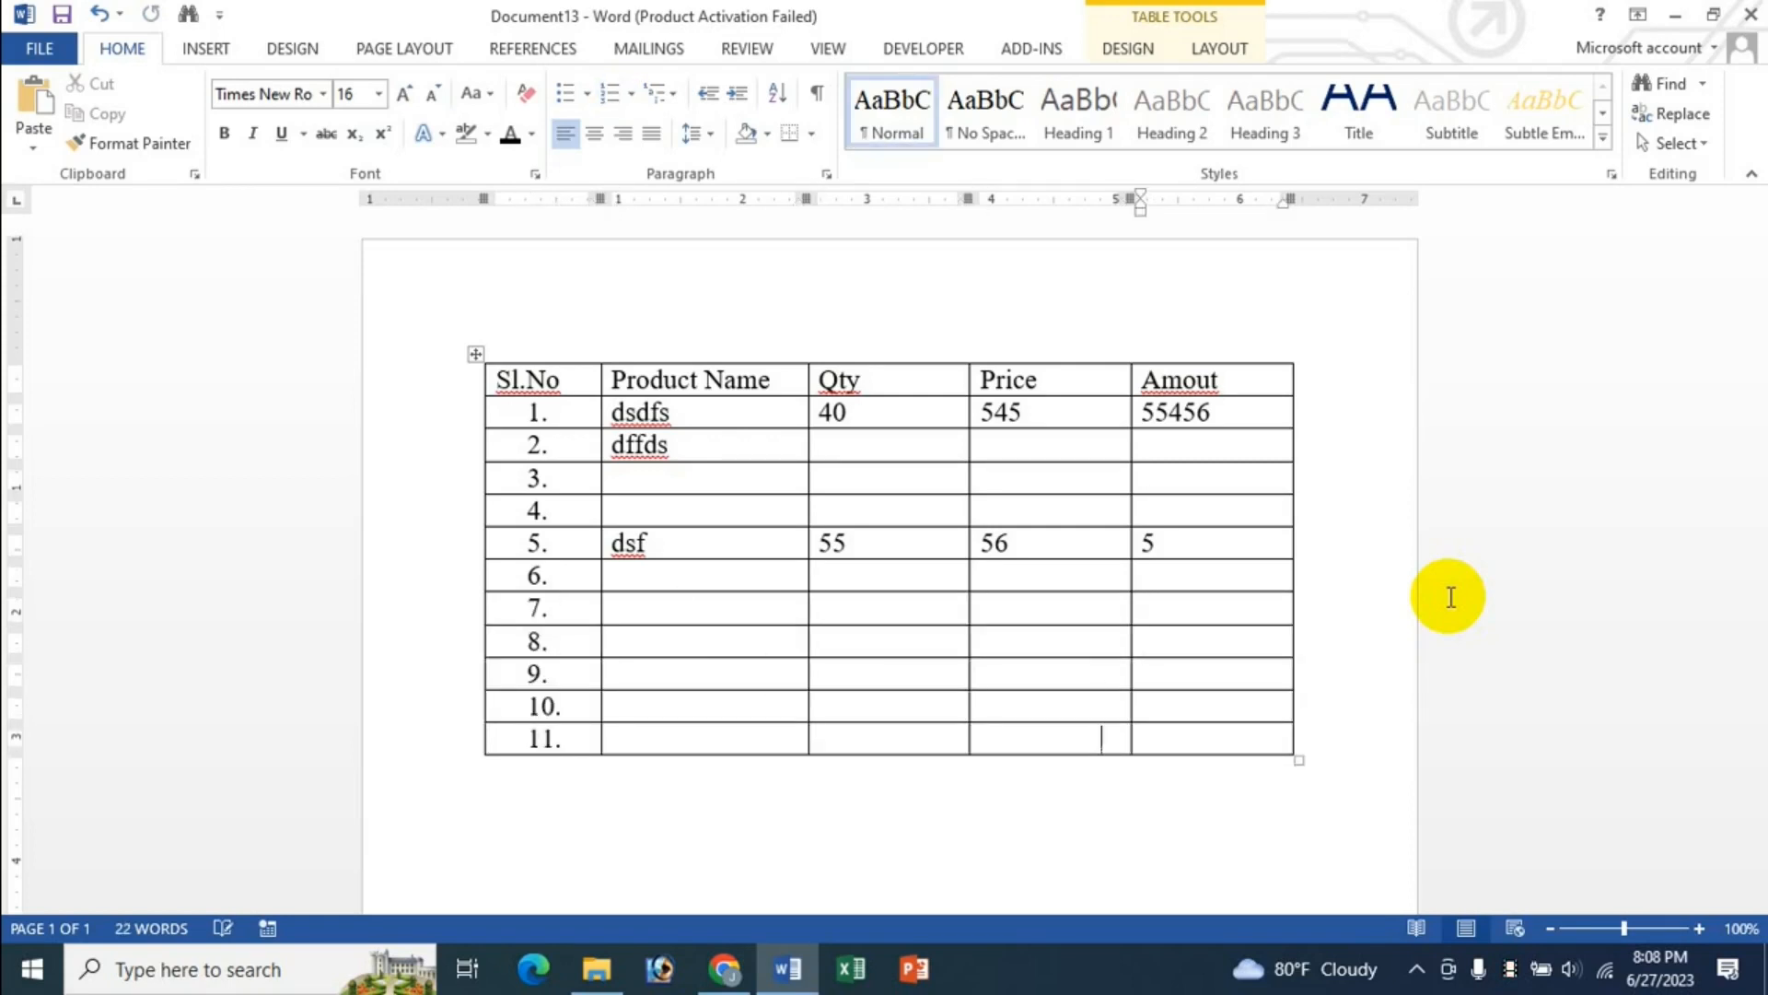
pyautogui.press('Tab')
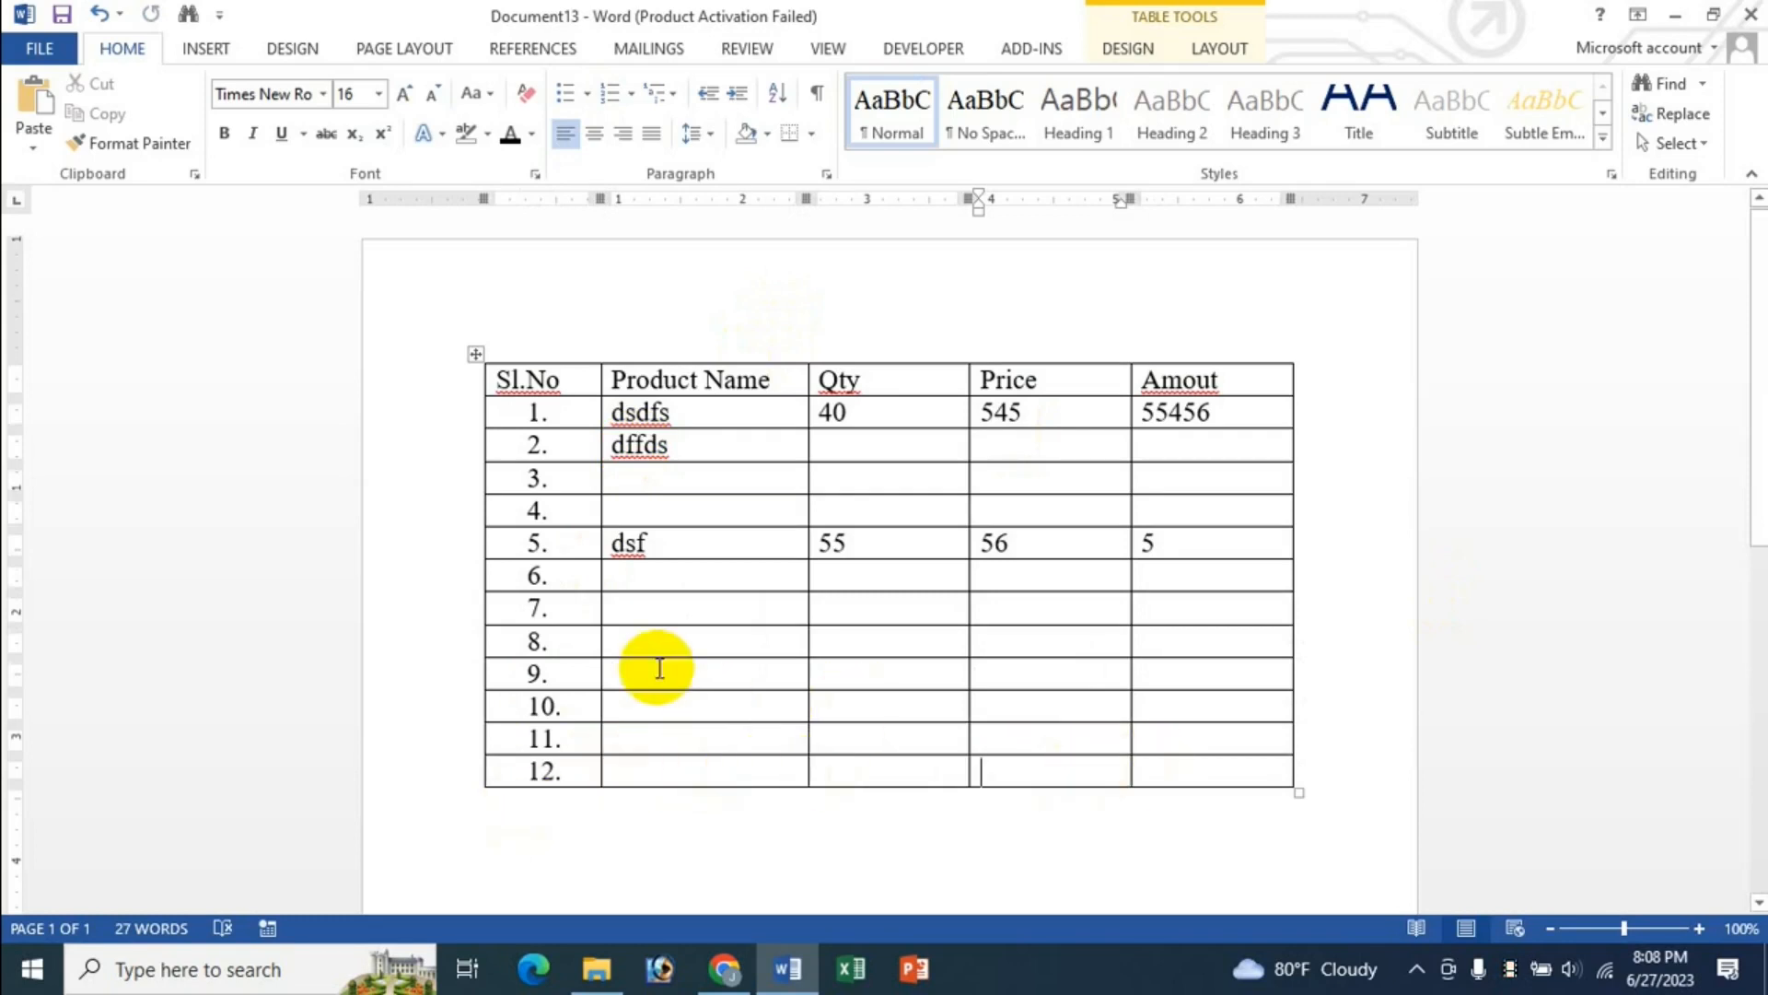
# Try to delete the automatic numbers from the selected cells under Sl.No
pyautogui.moveTo(525, 409); pyautogui.dragTo(531, 760)
pyautogui.press('Delete')
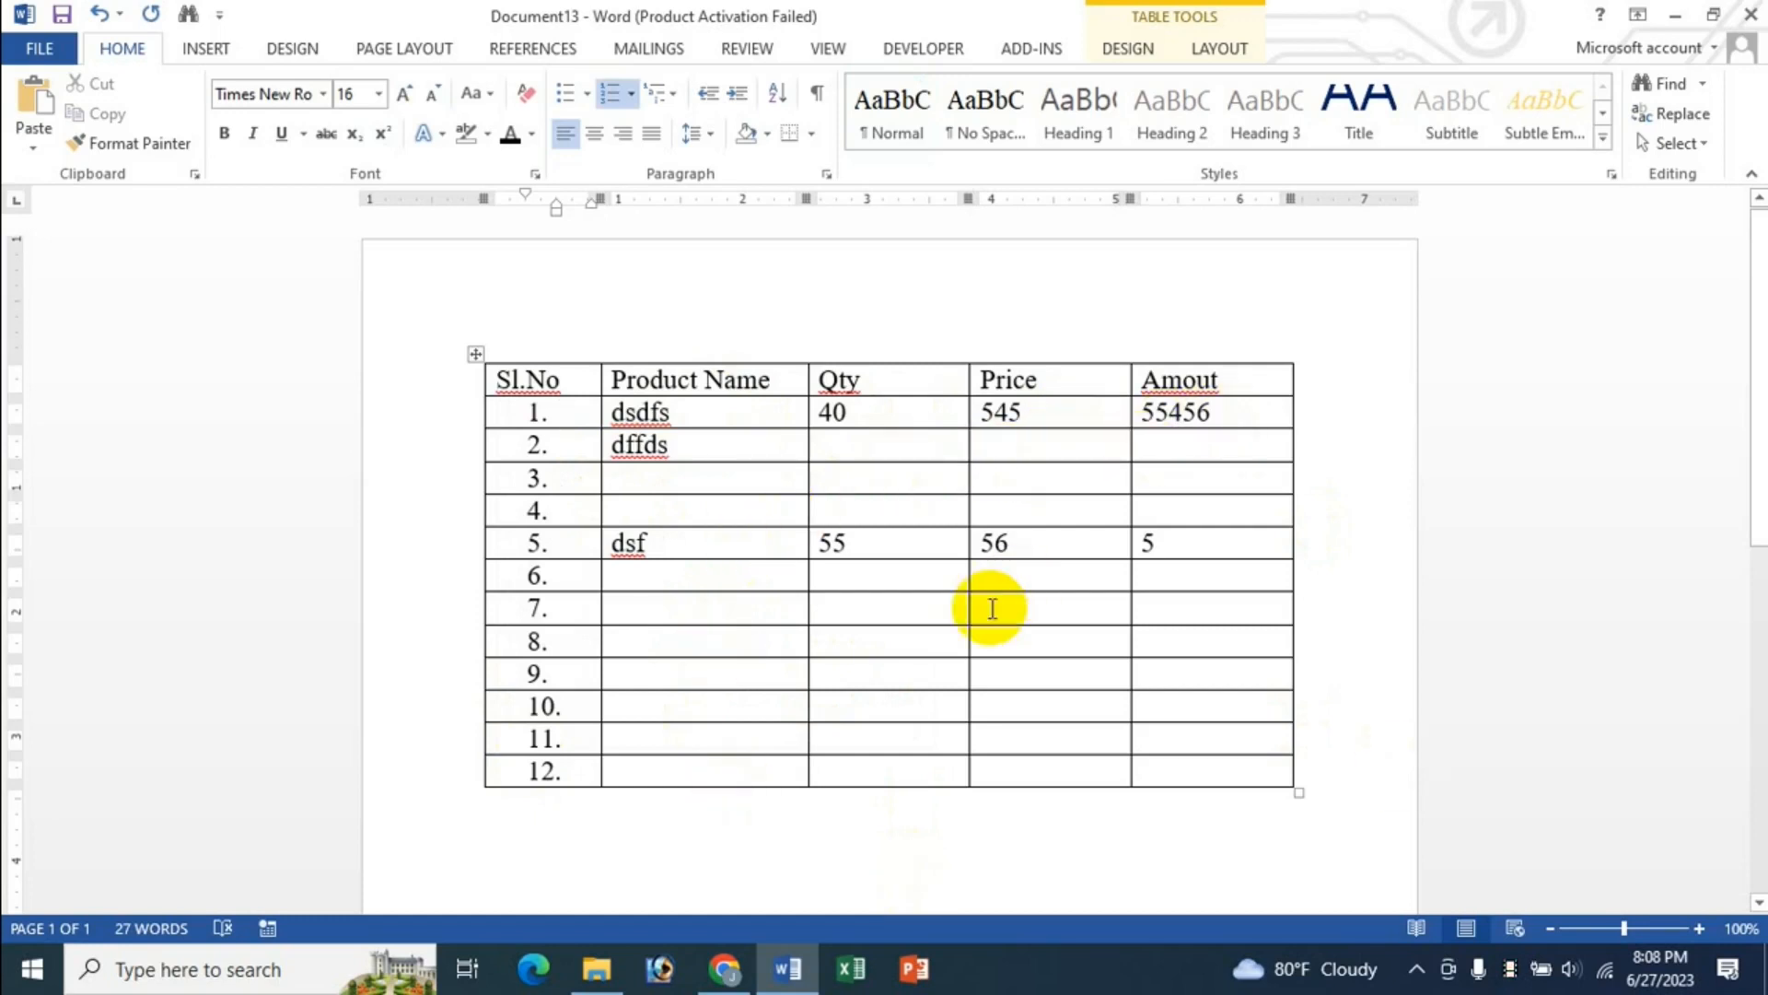
pyautogui.click(545, 419)
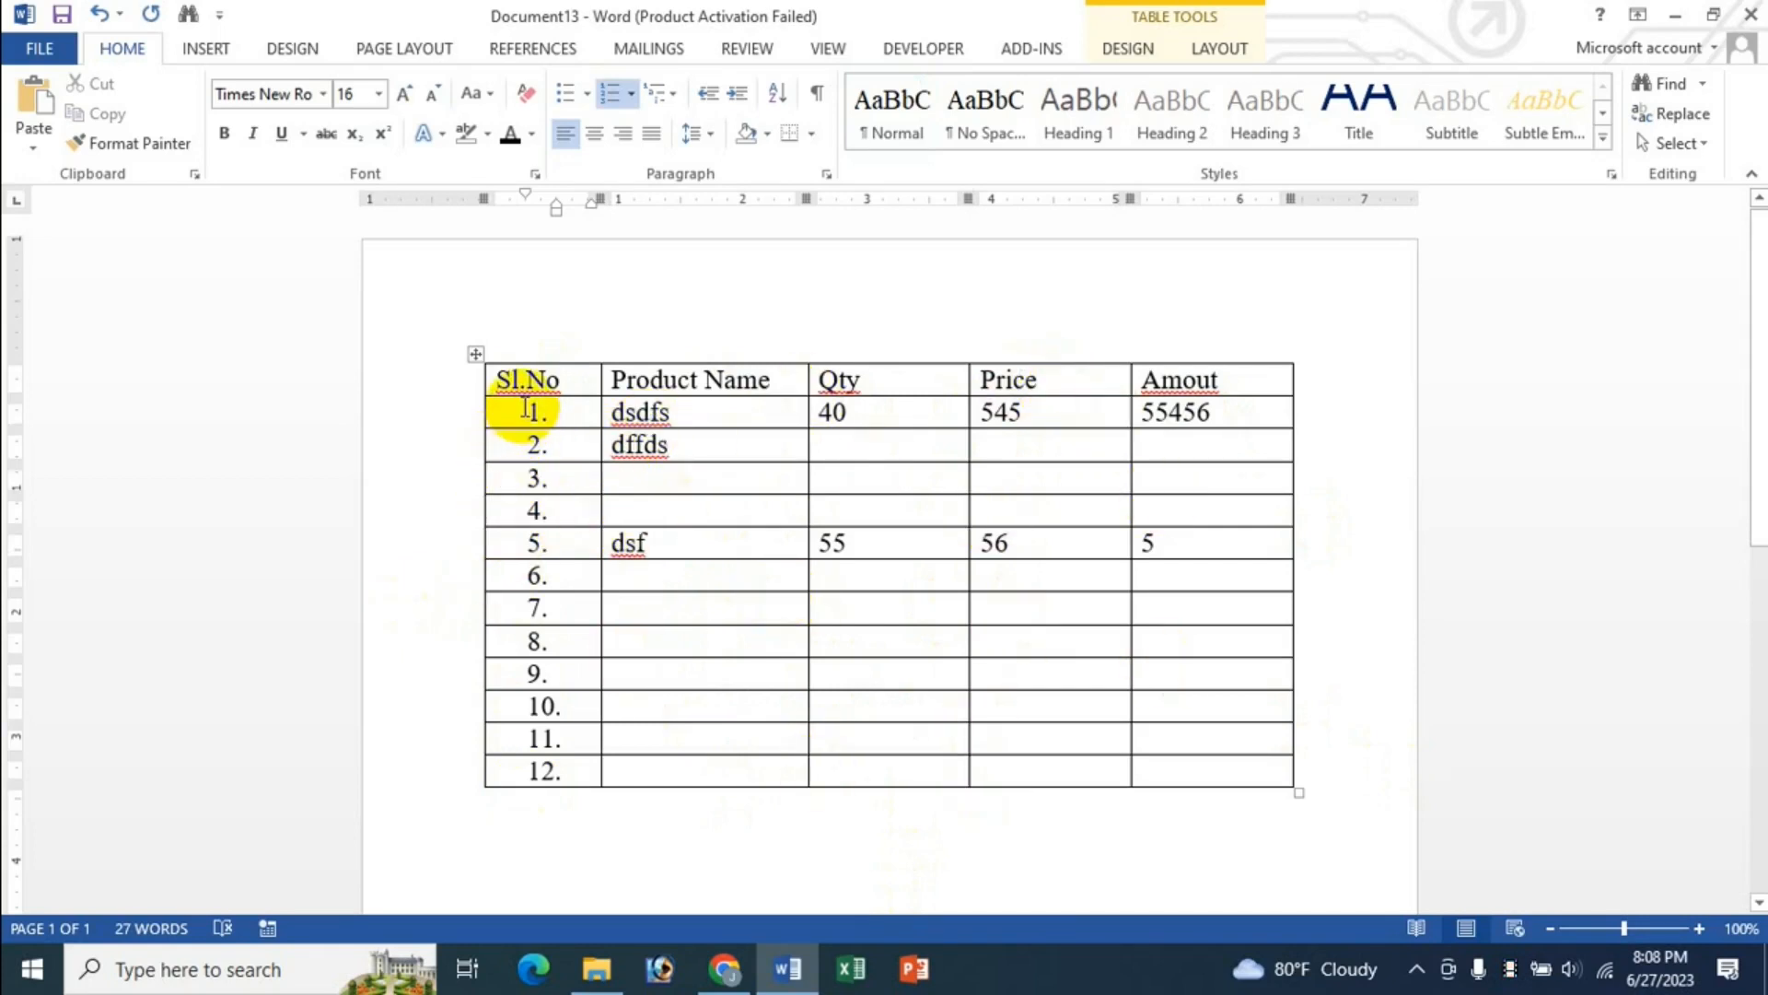
# Remove the numbering from all twelve cells under Sl.No by setting their number format to None
pyautogui.moveTo(534, 412); pyautogui.dragTo(541, 772)
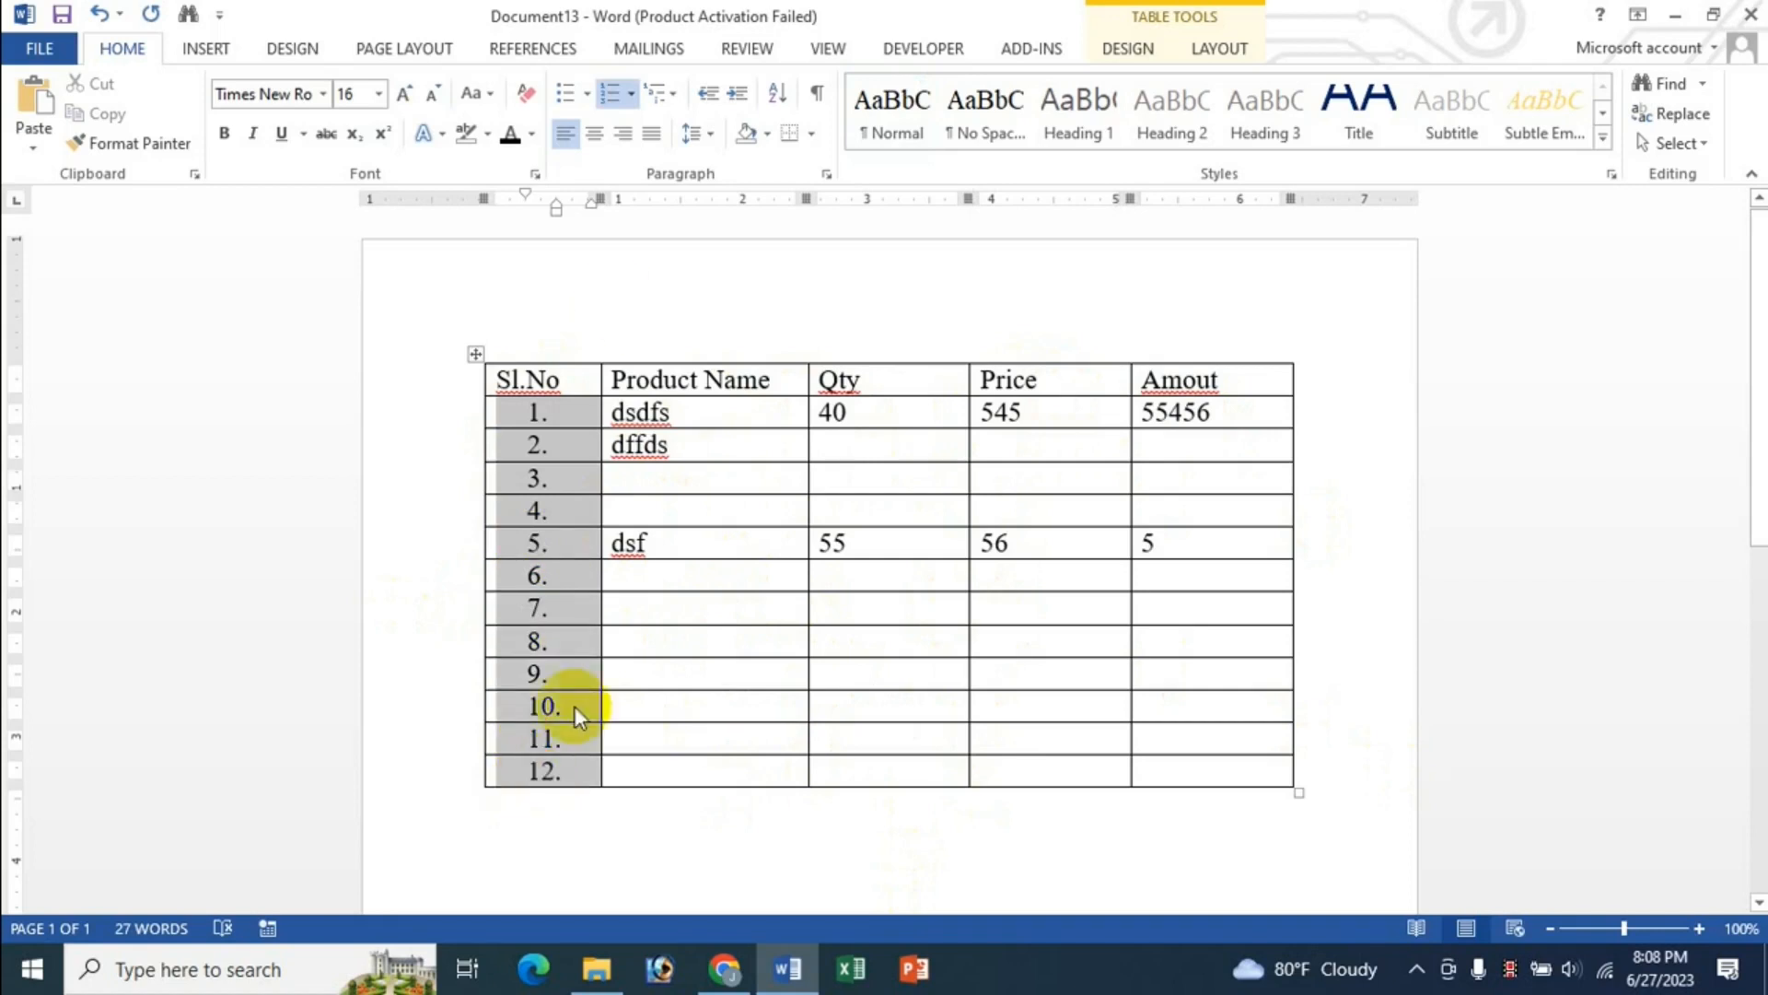
pyautogui.click(630, 93)
pyautogui.click(652, 334)
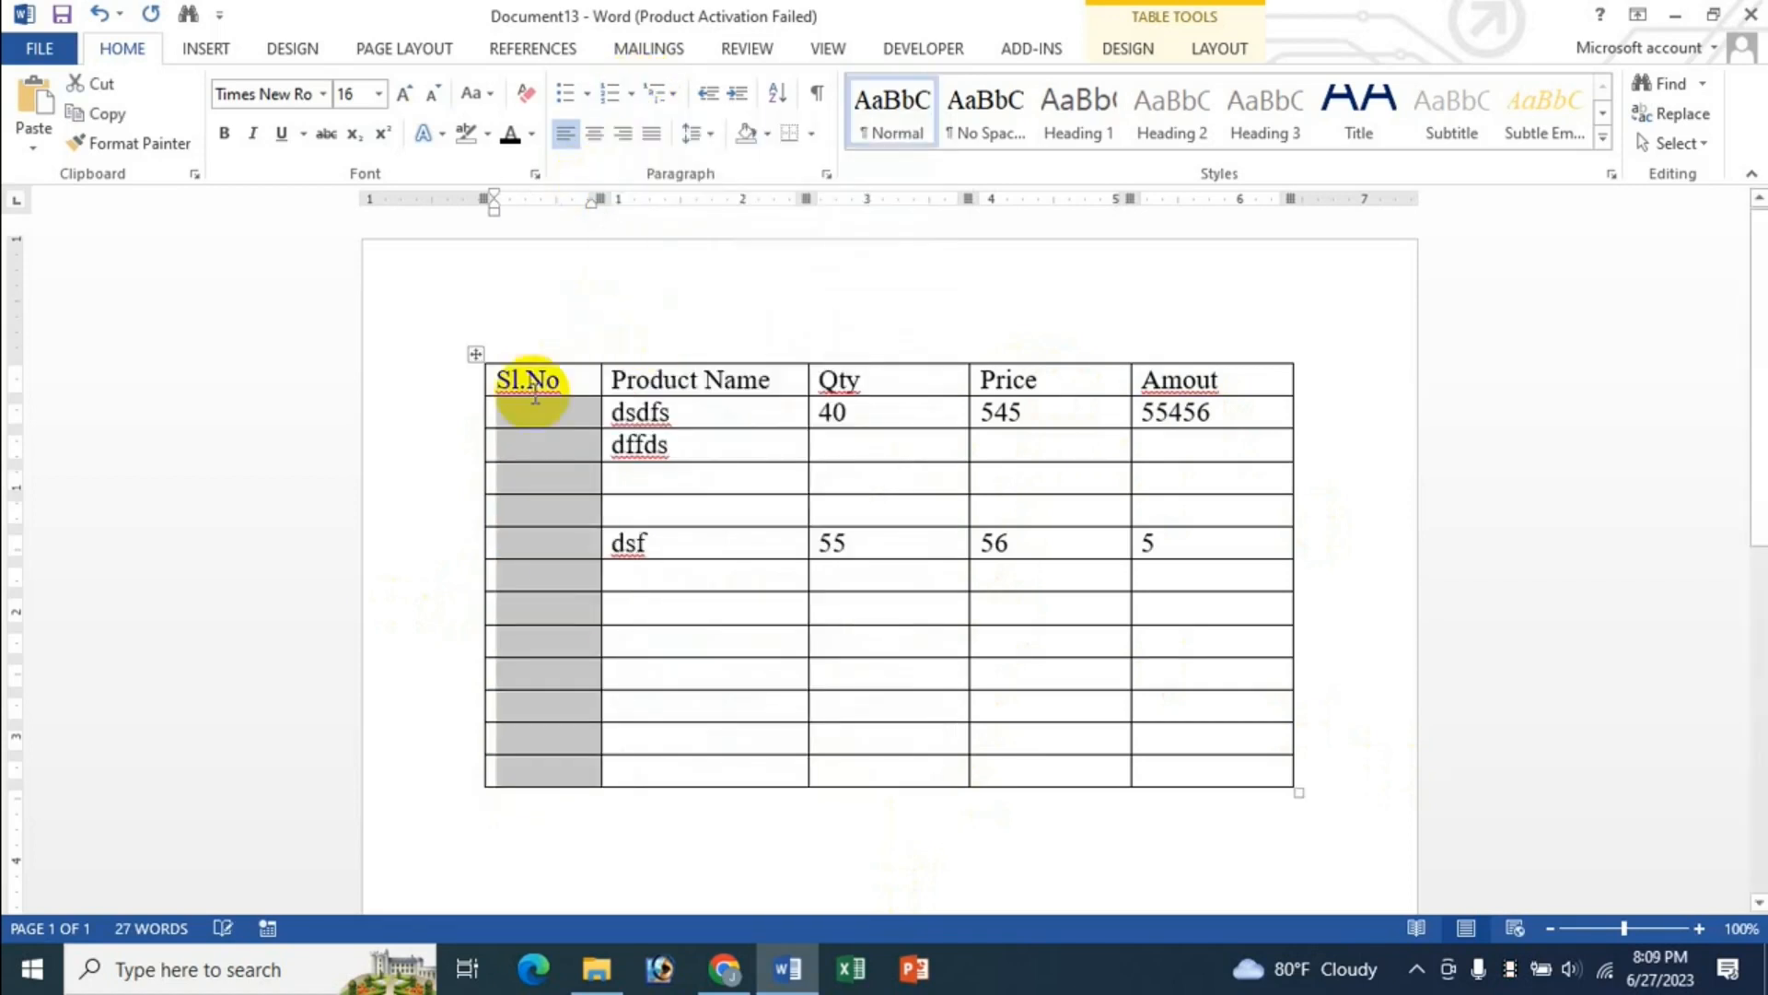
pyautogui.click(690, 620)
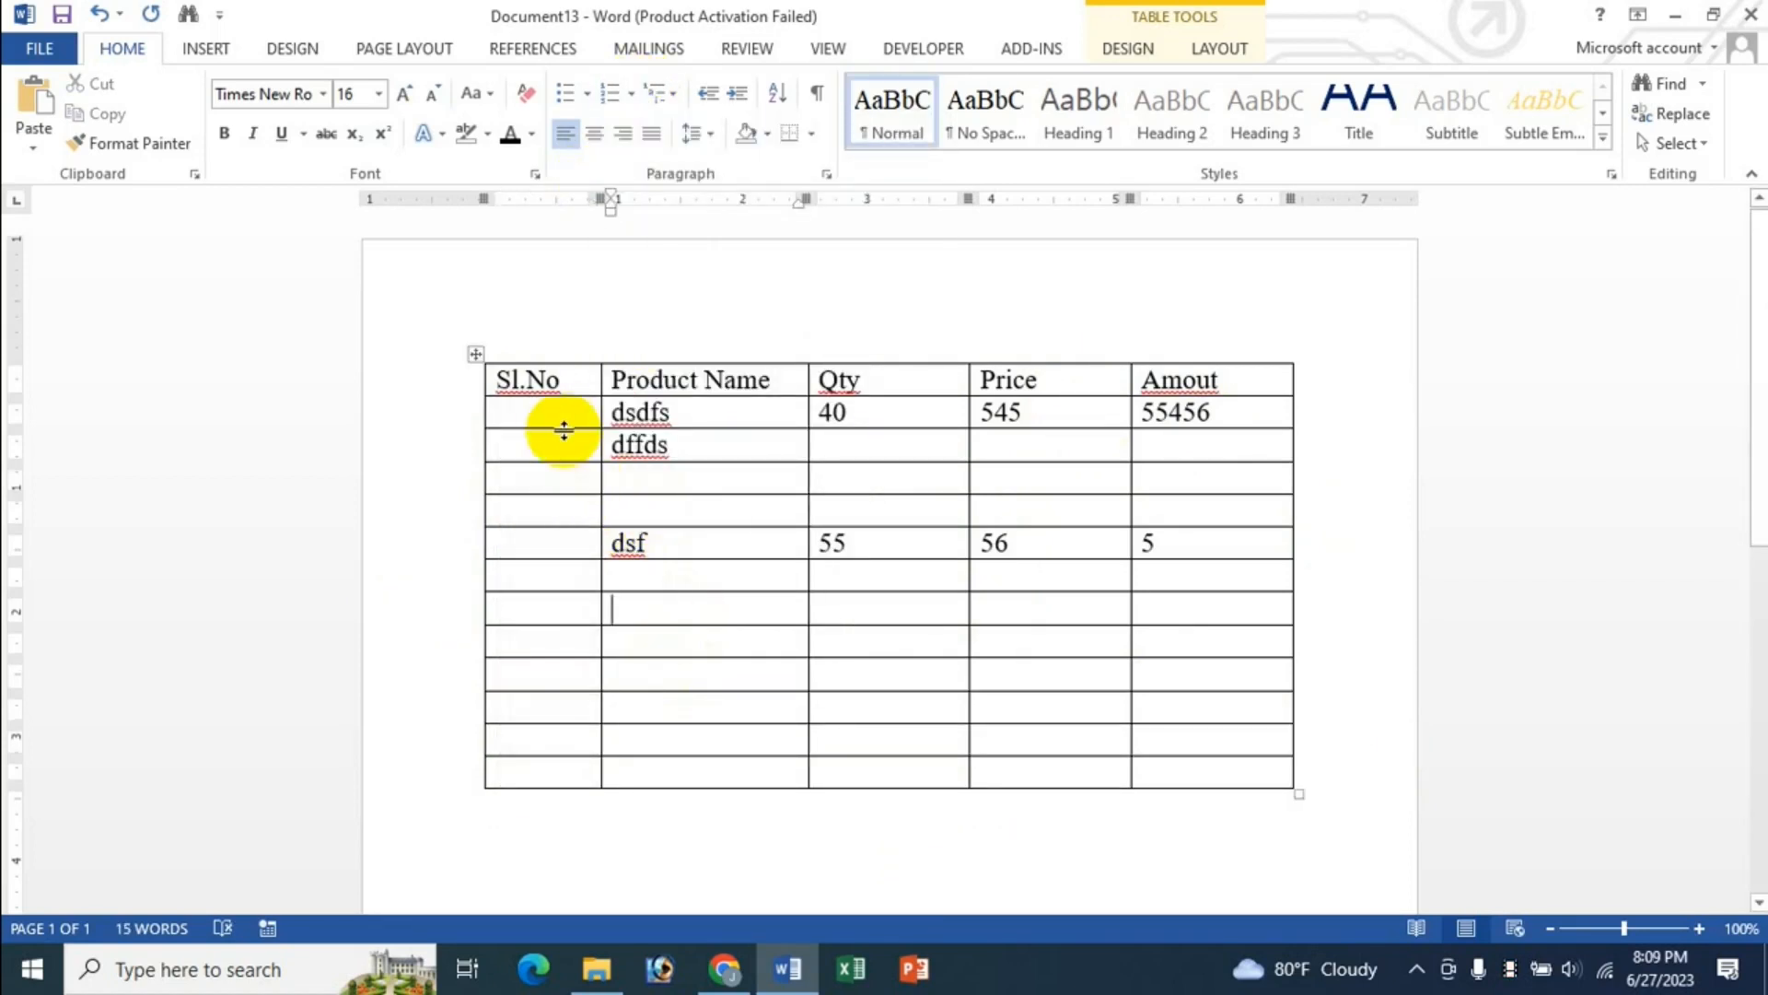
# Number all twelve cells under Sl.No again, trying the a. b. c. format and settling on 1) 2) 3)
pyautogui.moveTo(541, 412); pyautogui.dragTo(537, 772)
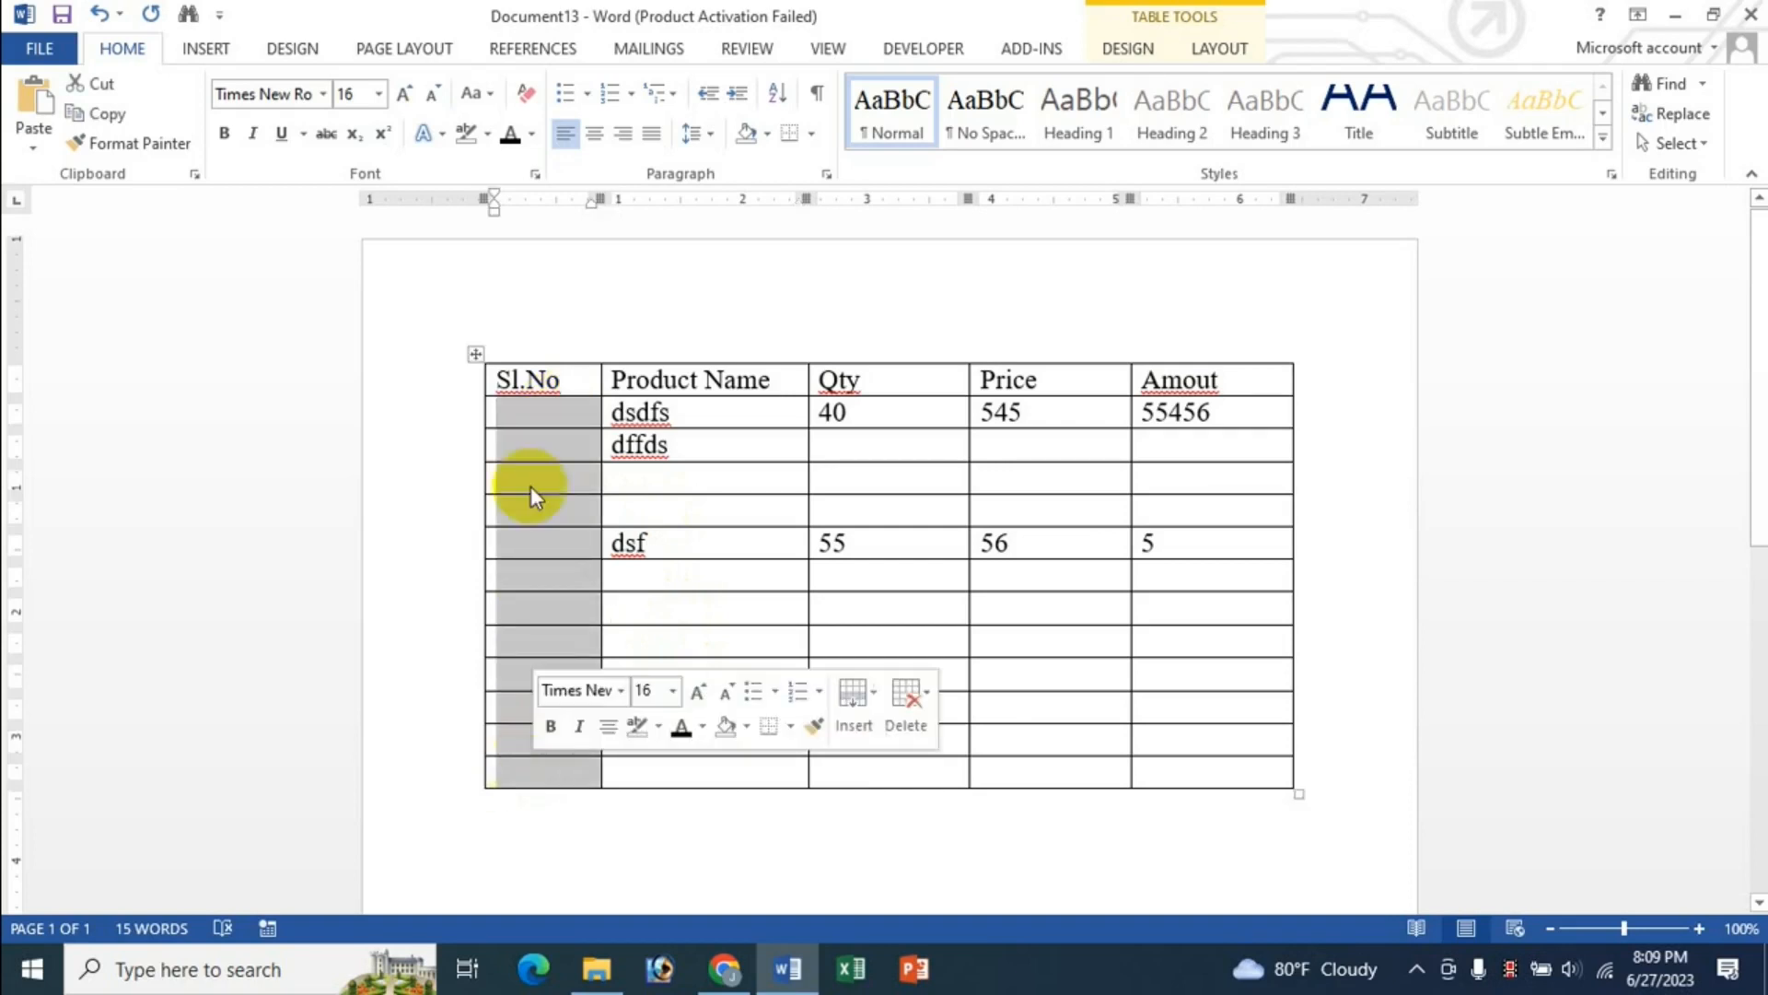
pyautogui.click(632, 101)
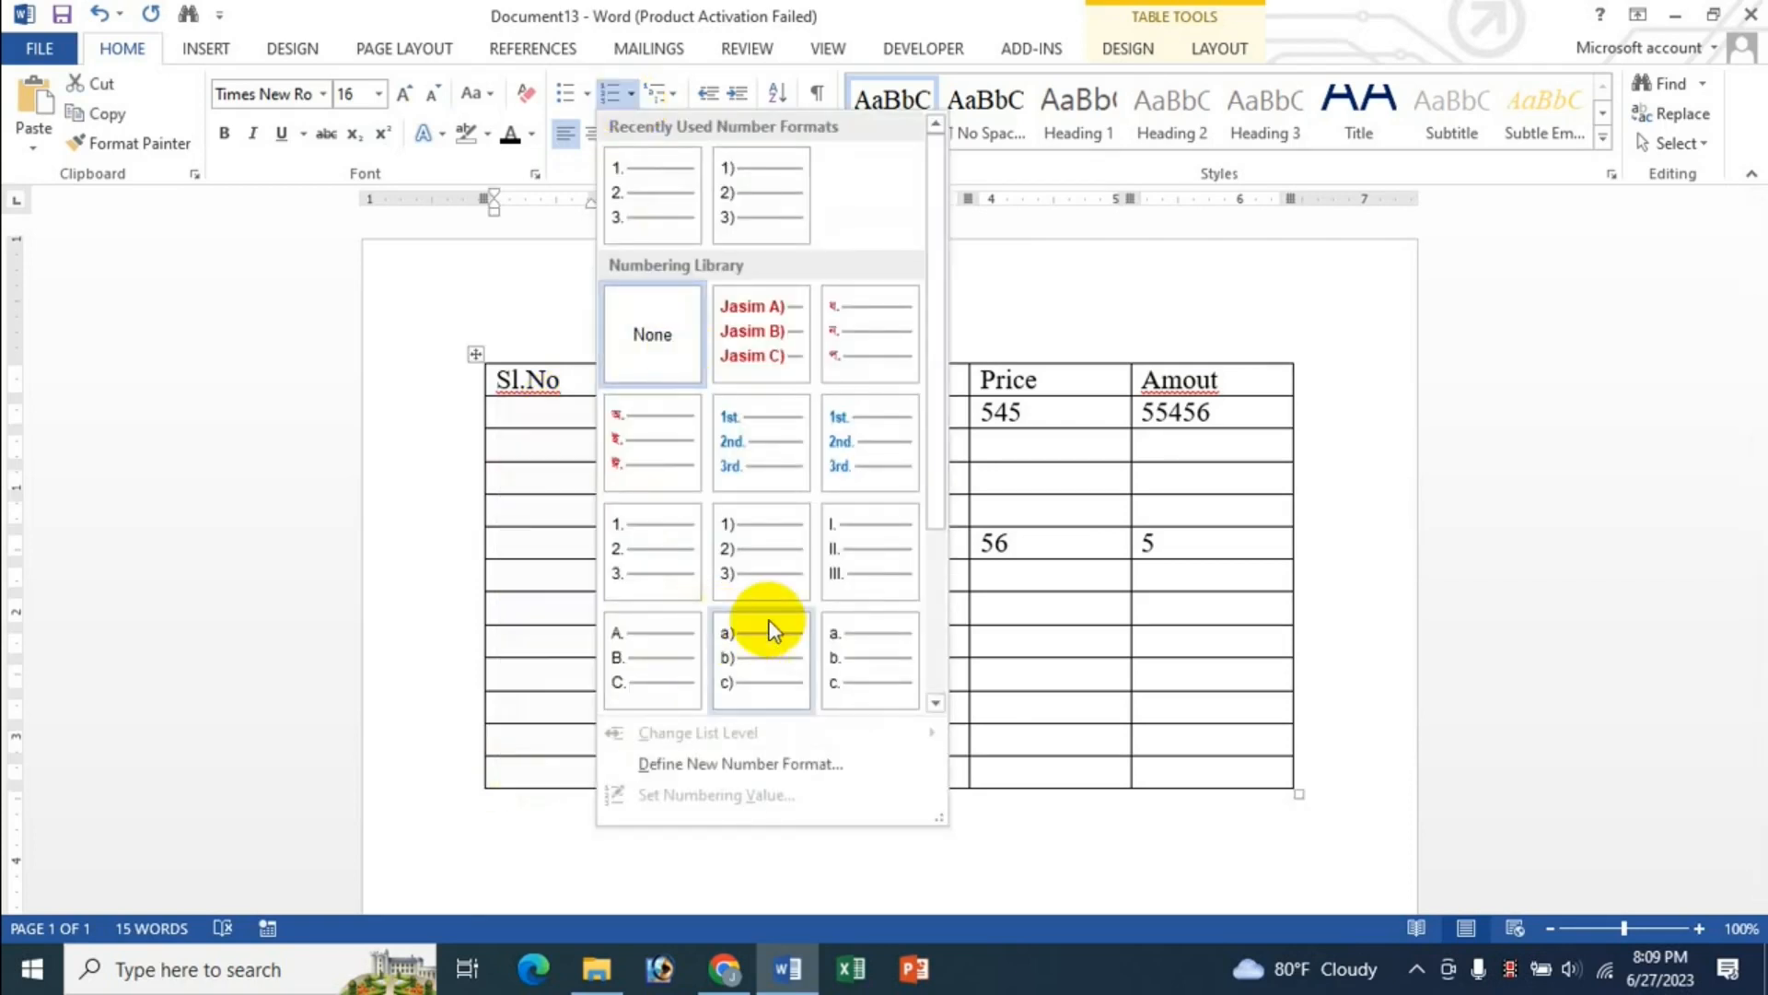
pyautogui.click(882, 669)
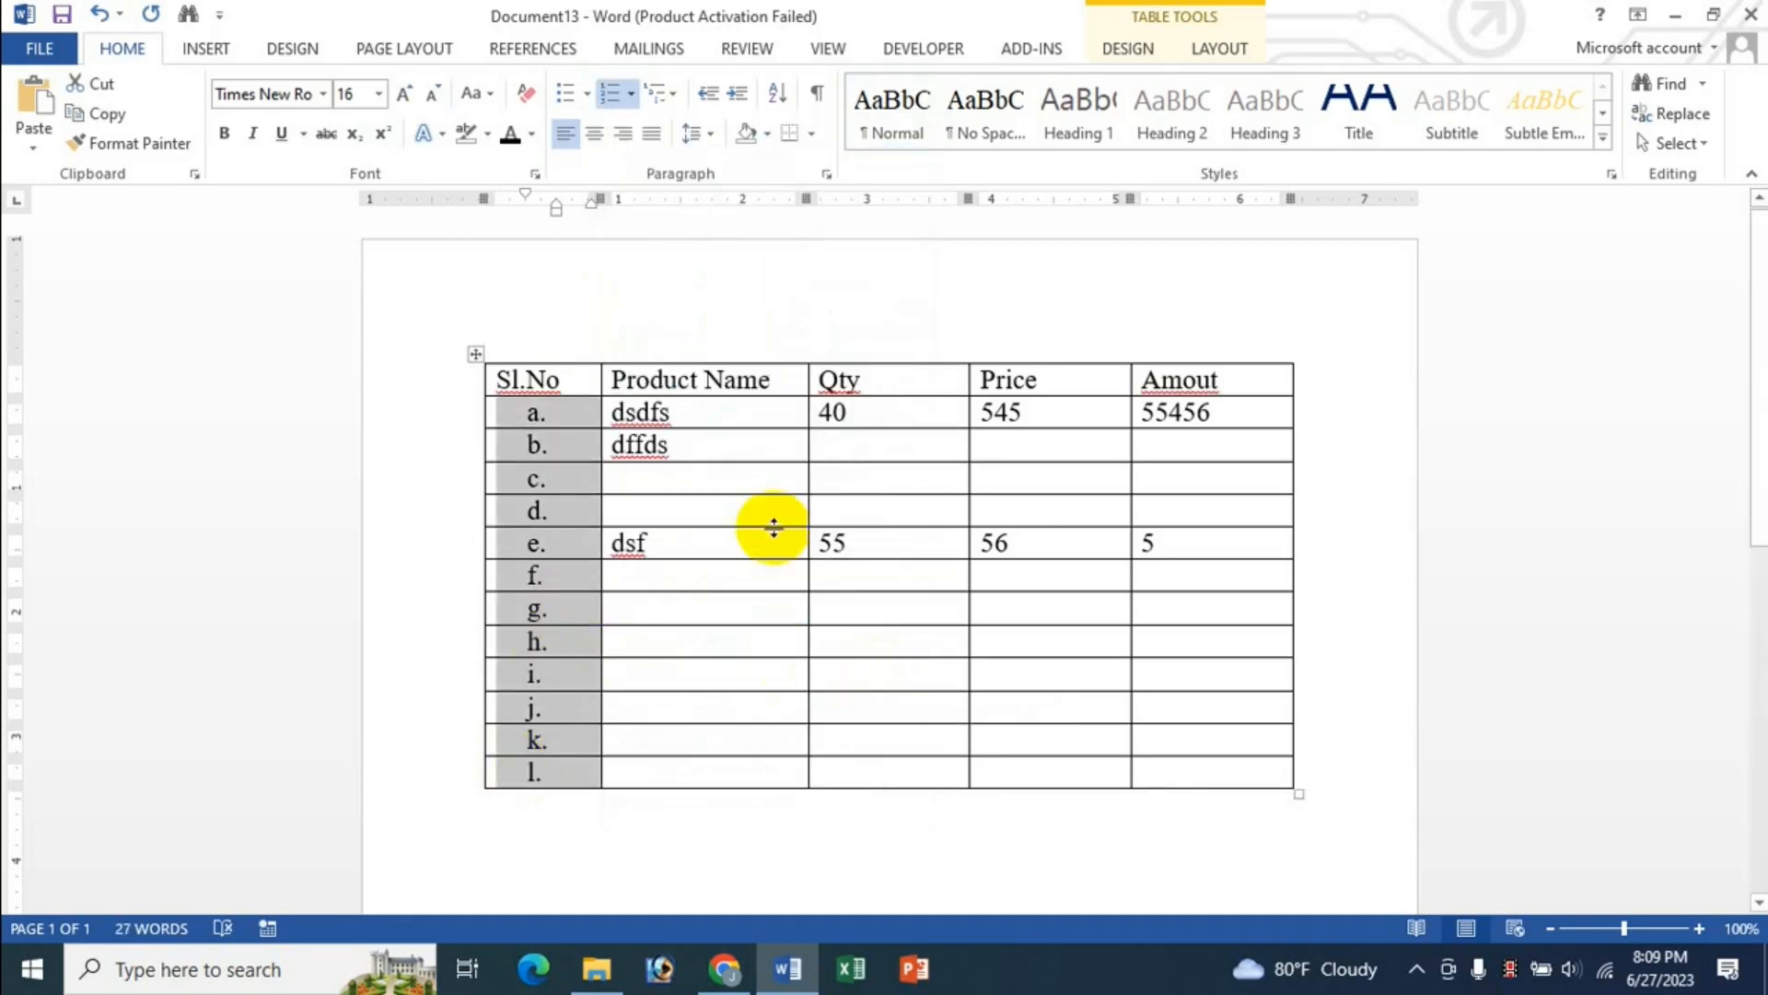
pyautogui.click(632, 101)
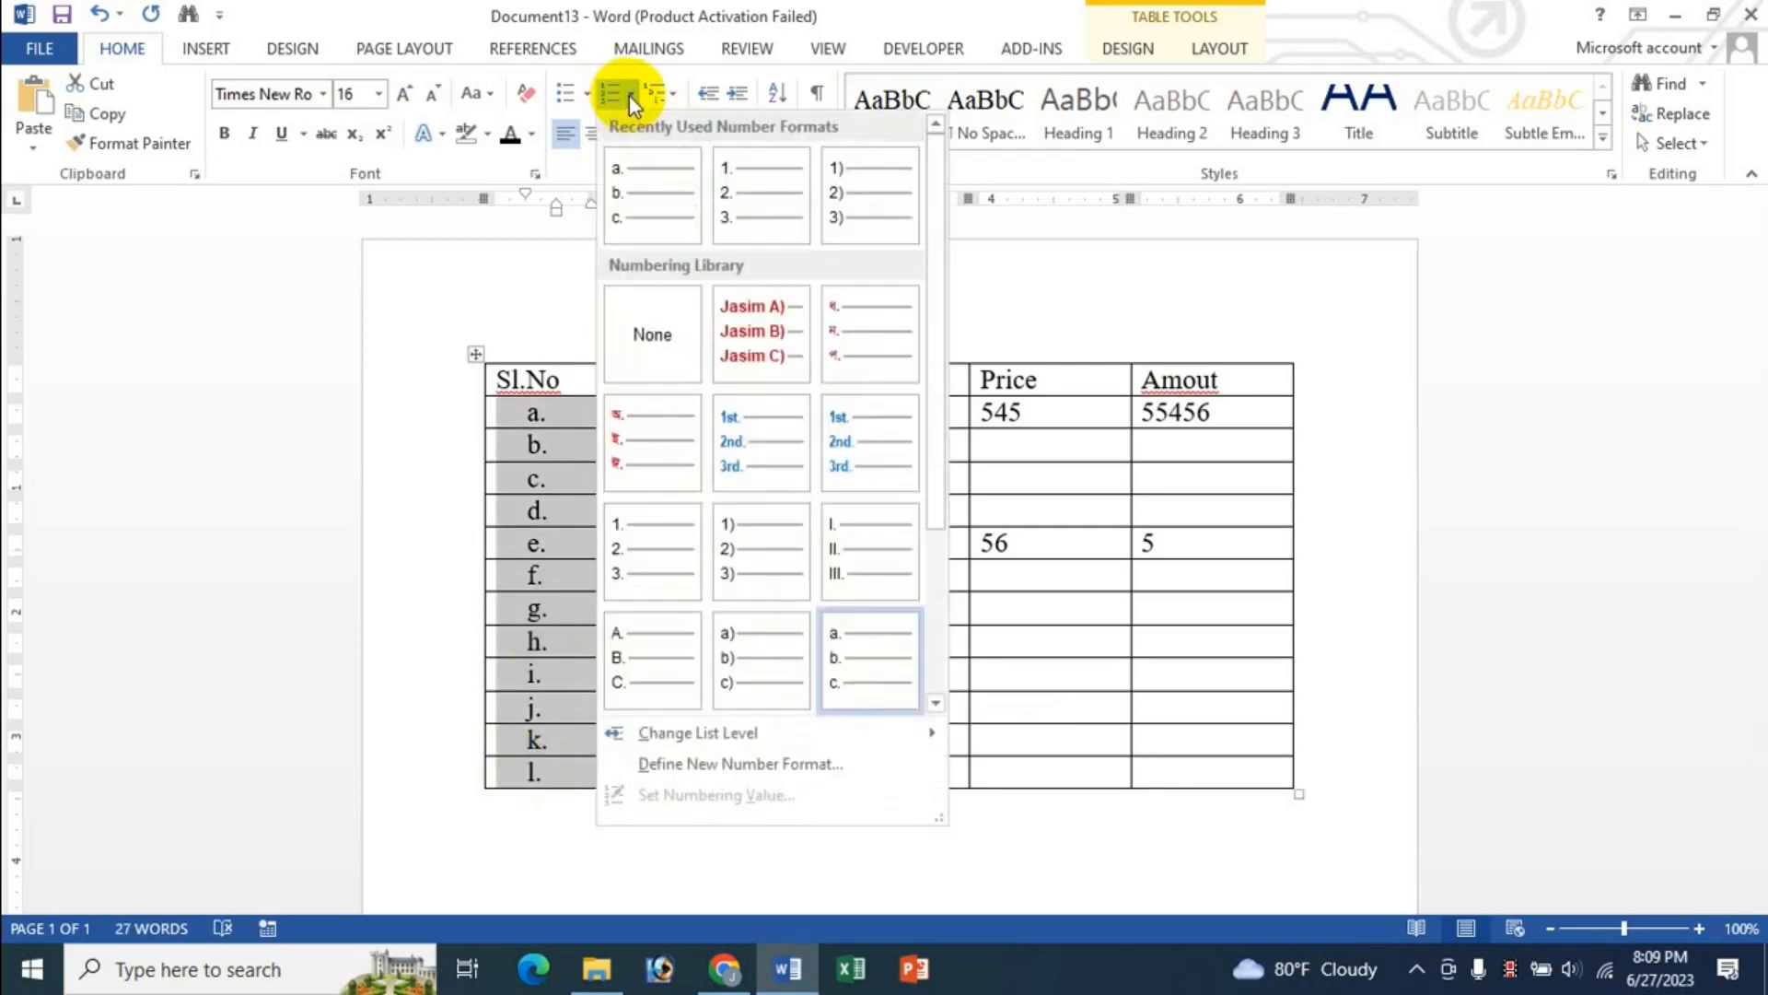
pyautogui.click(781, 555)
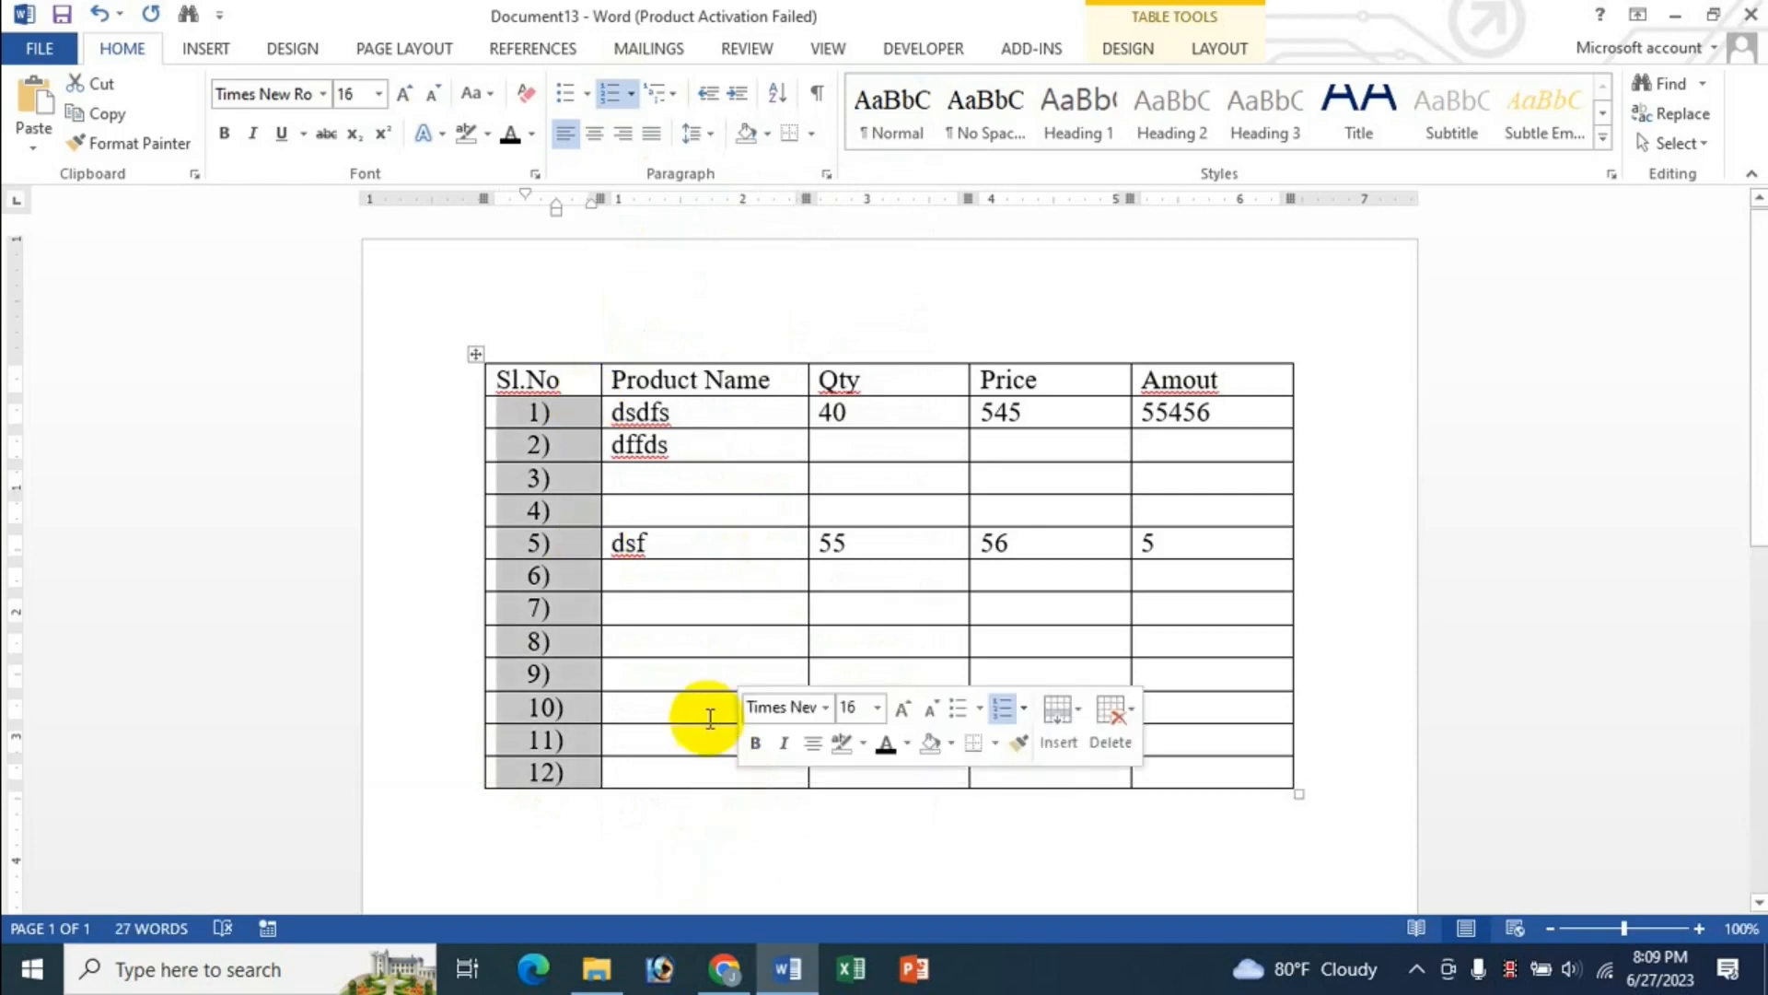
pyautogui.click(695, 608)
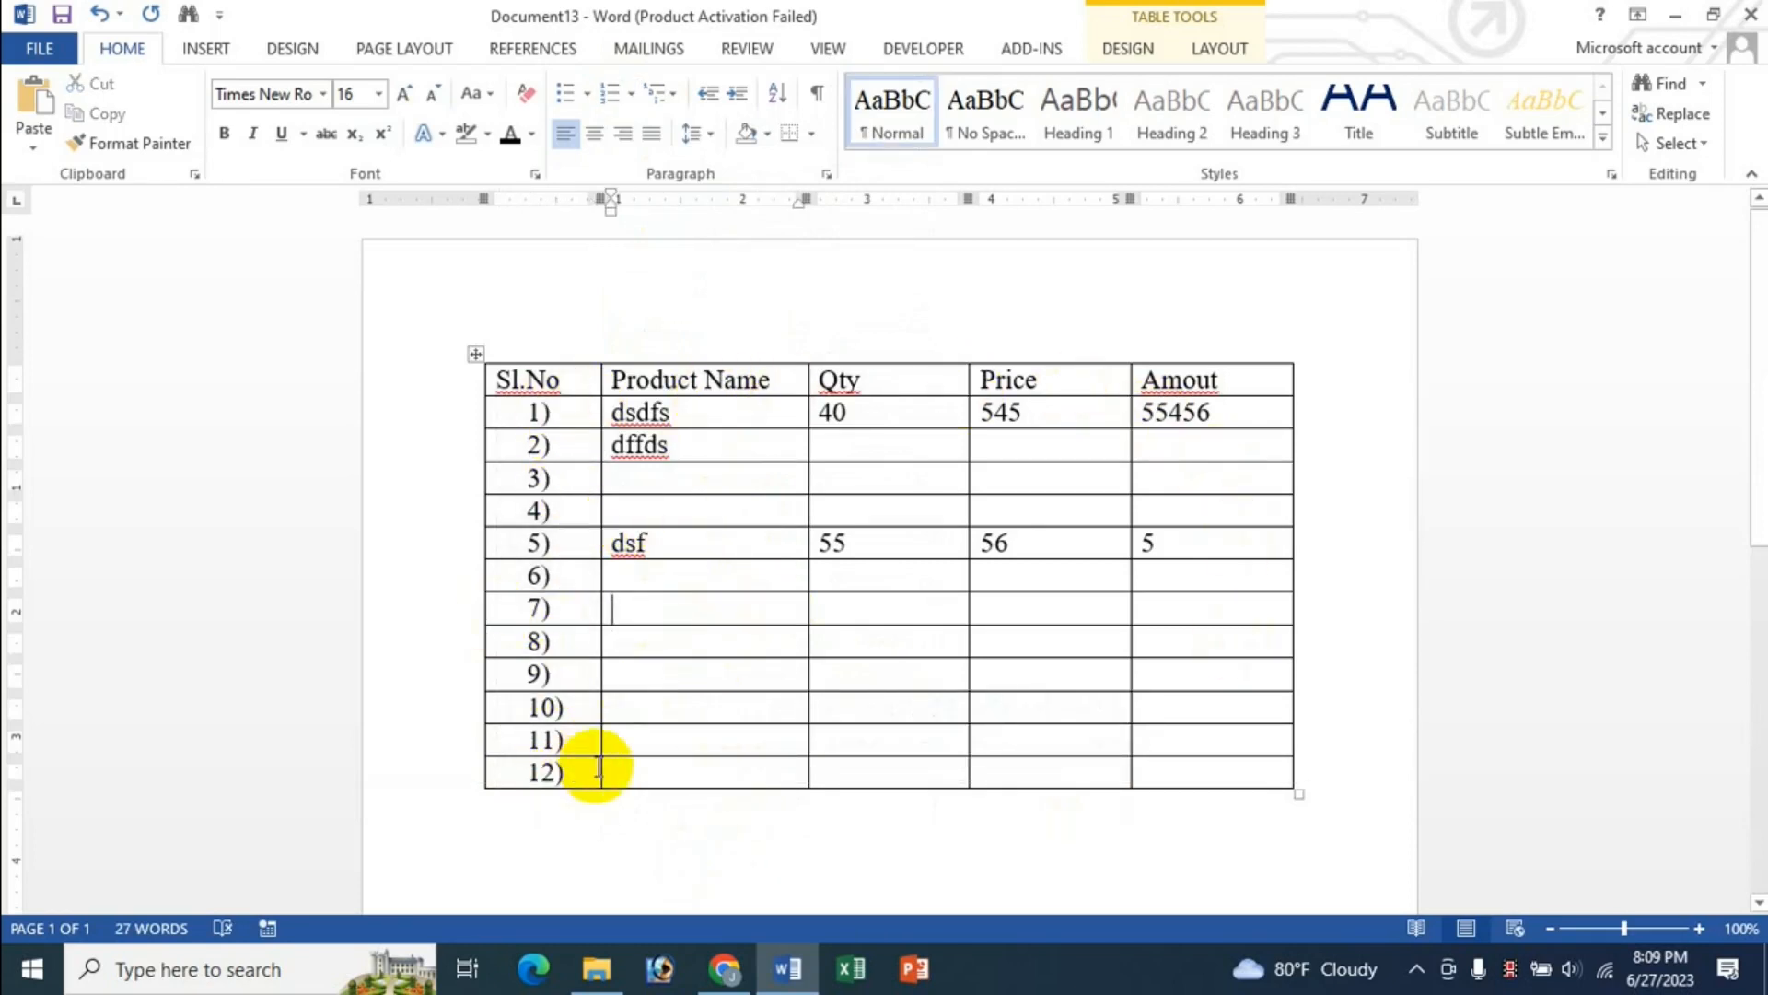
# Enter 545 as the Amout of numbered row 12 and append a thirteenth numbered row
pyautogui.click(647, 767)
pyautogui.press('Tab')
pyautogui.press('Tab')
pyautogui.press('Tab')
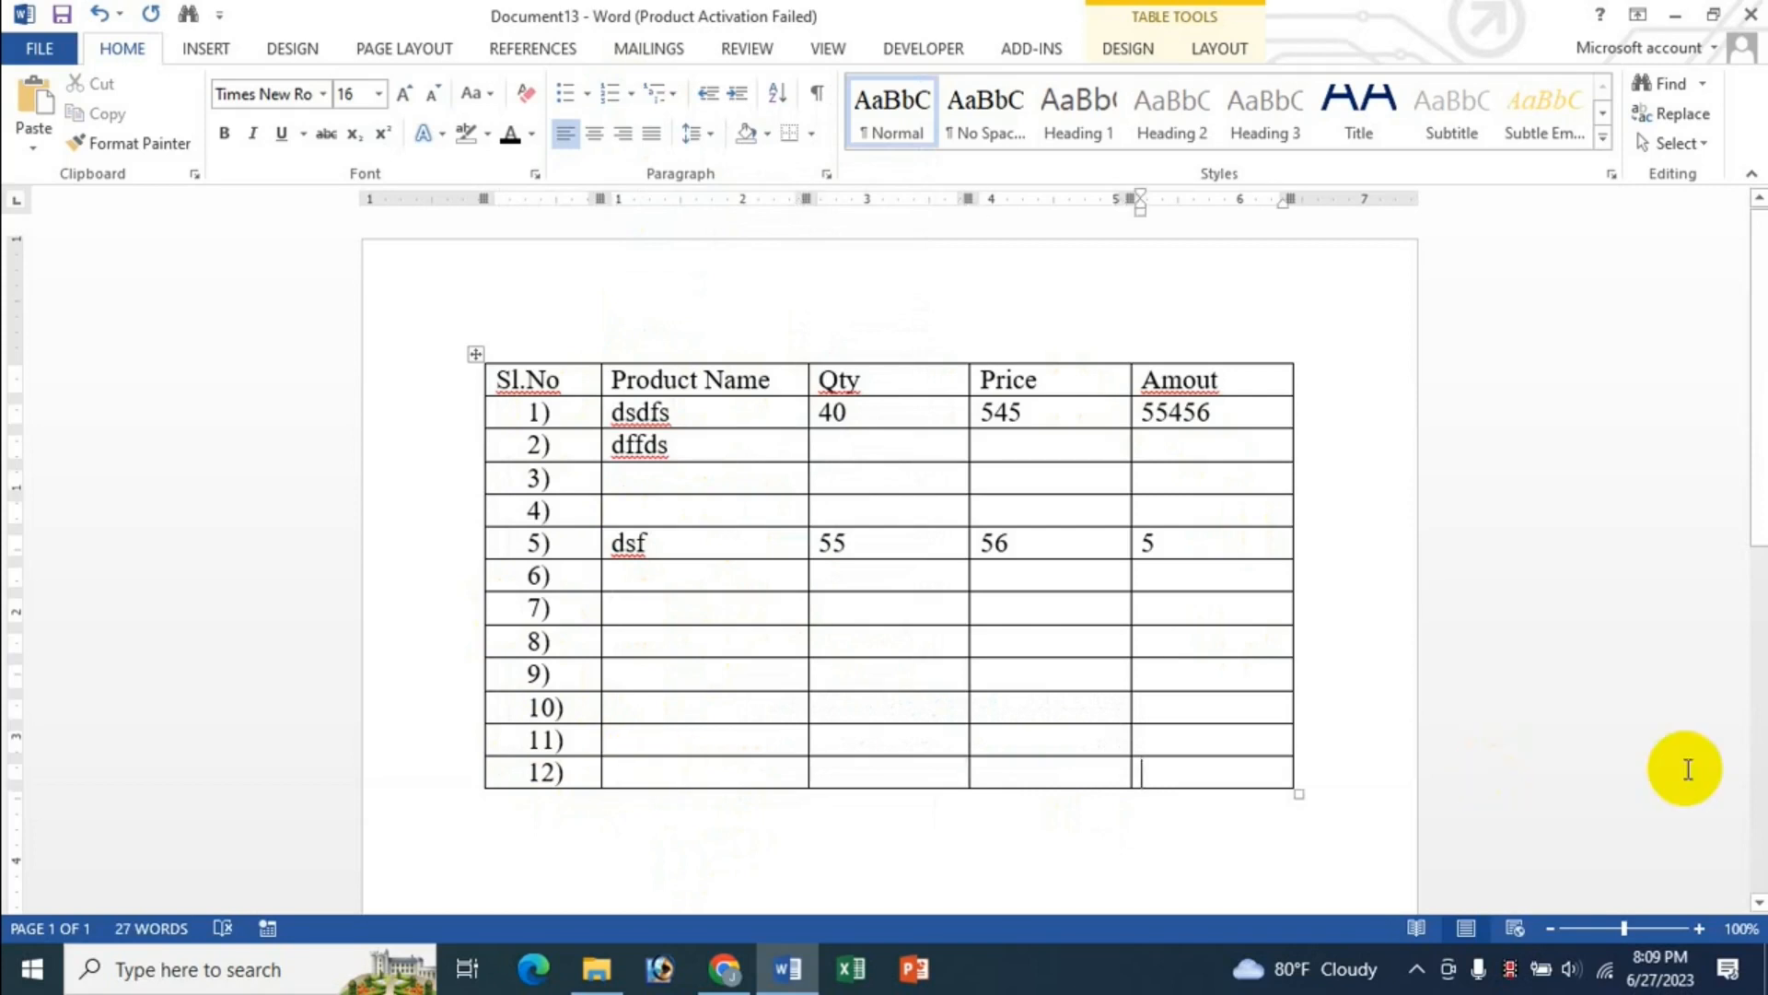
pyautogui.write('545')
pyautogui.press('Tab')
pyautogui.press('Tab')
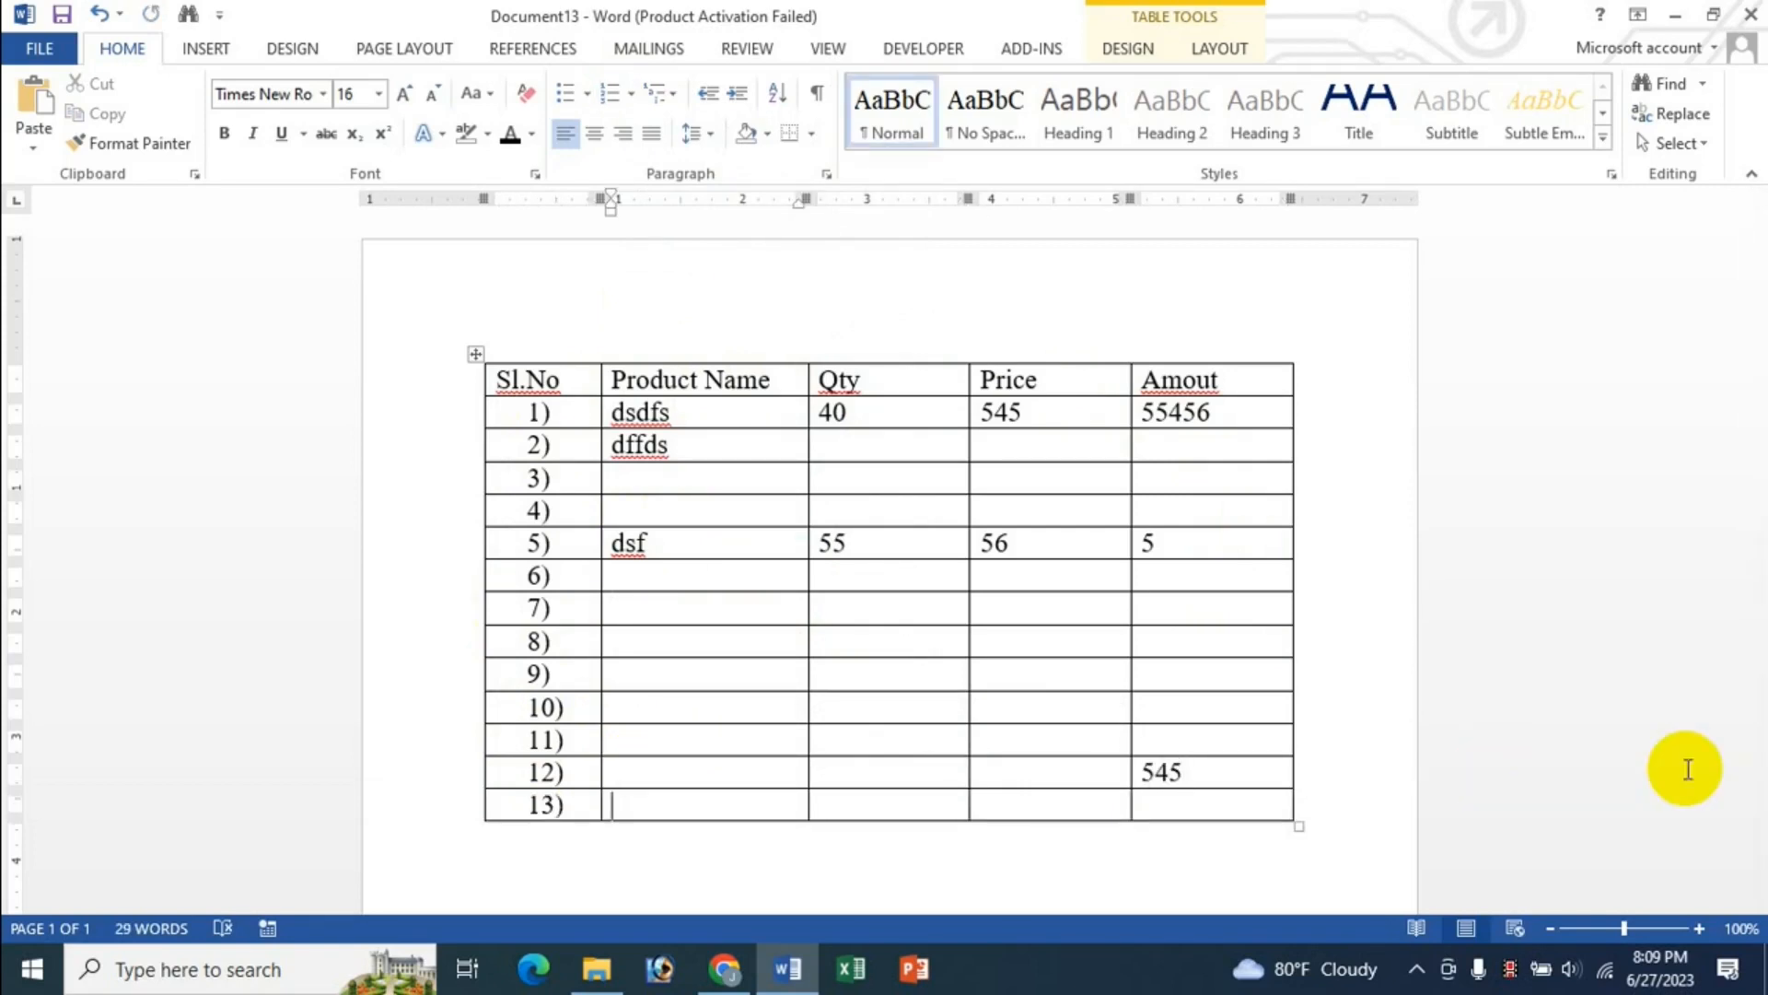
# Fill numbered row 13 with fdd, 5645, 545 and 5456, and append a fourteenth numbered row
pyautogui.write('fdd')
pyautogui.press('Tab')
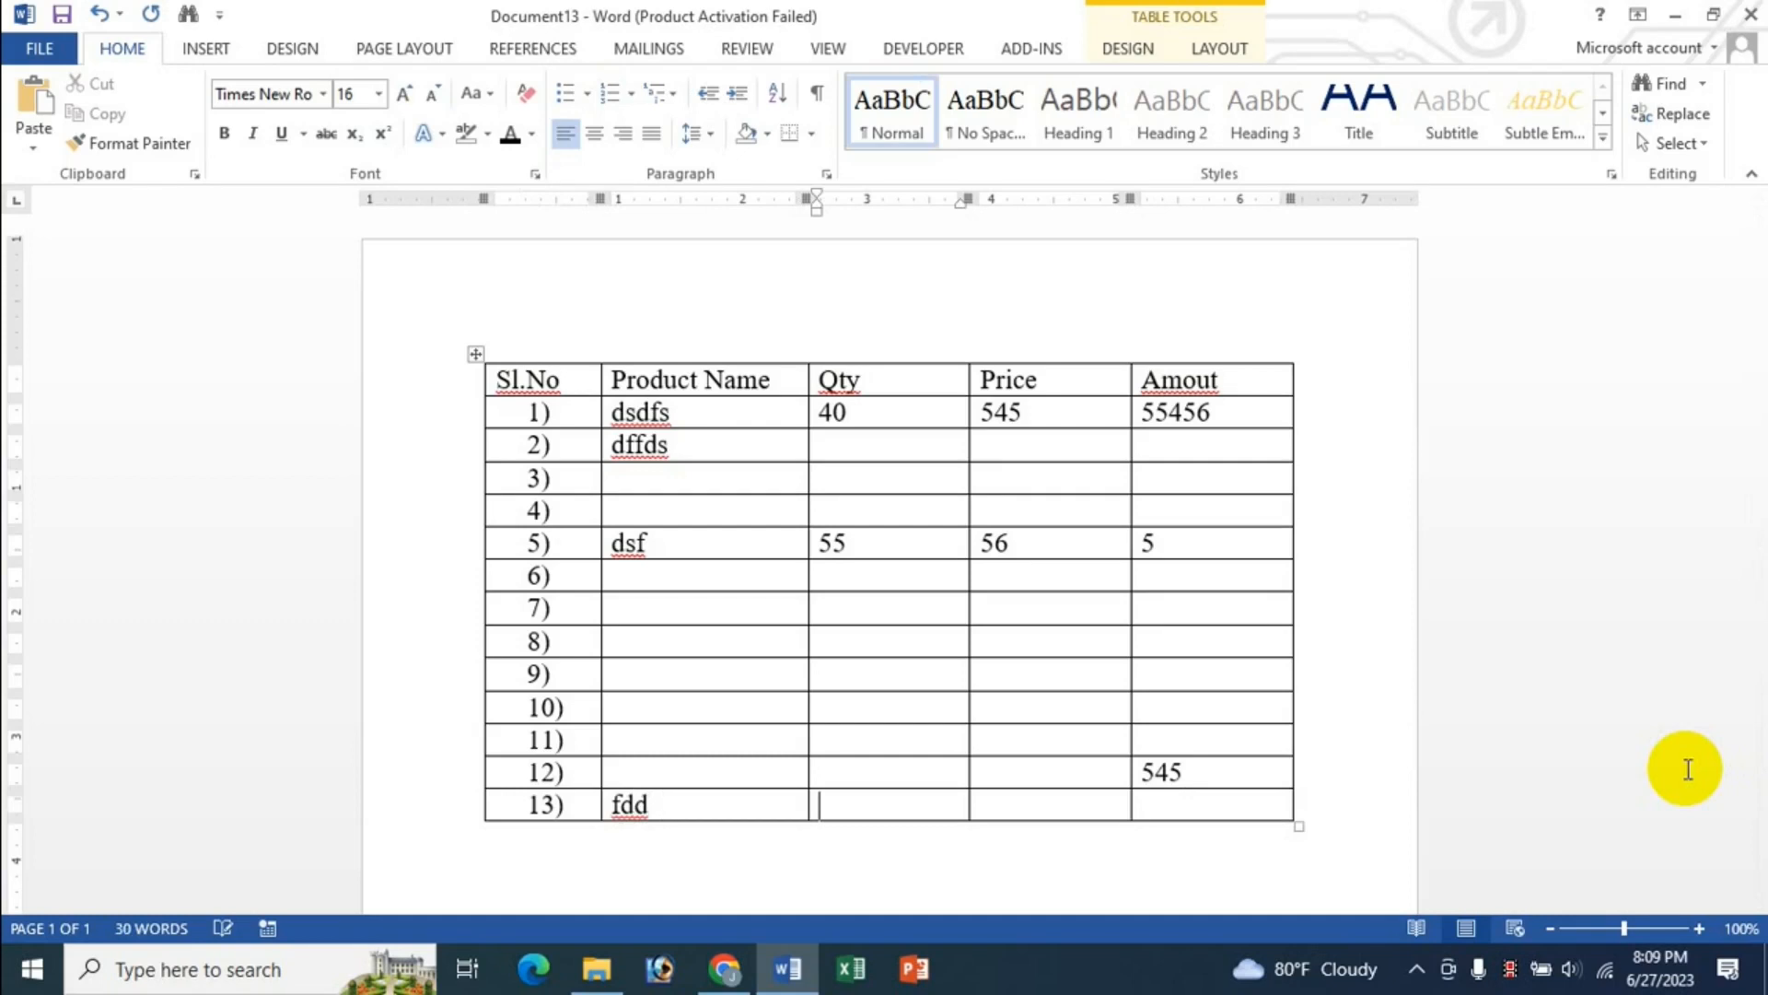
pyautogui.write('5645')
pyautogui.press('Tab')
pyautogui.write('545')
pyautogui.press('Tab')
pyautogui.write('5456')
pyautogui.press('Tab')
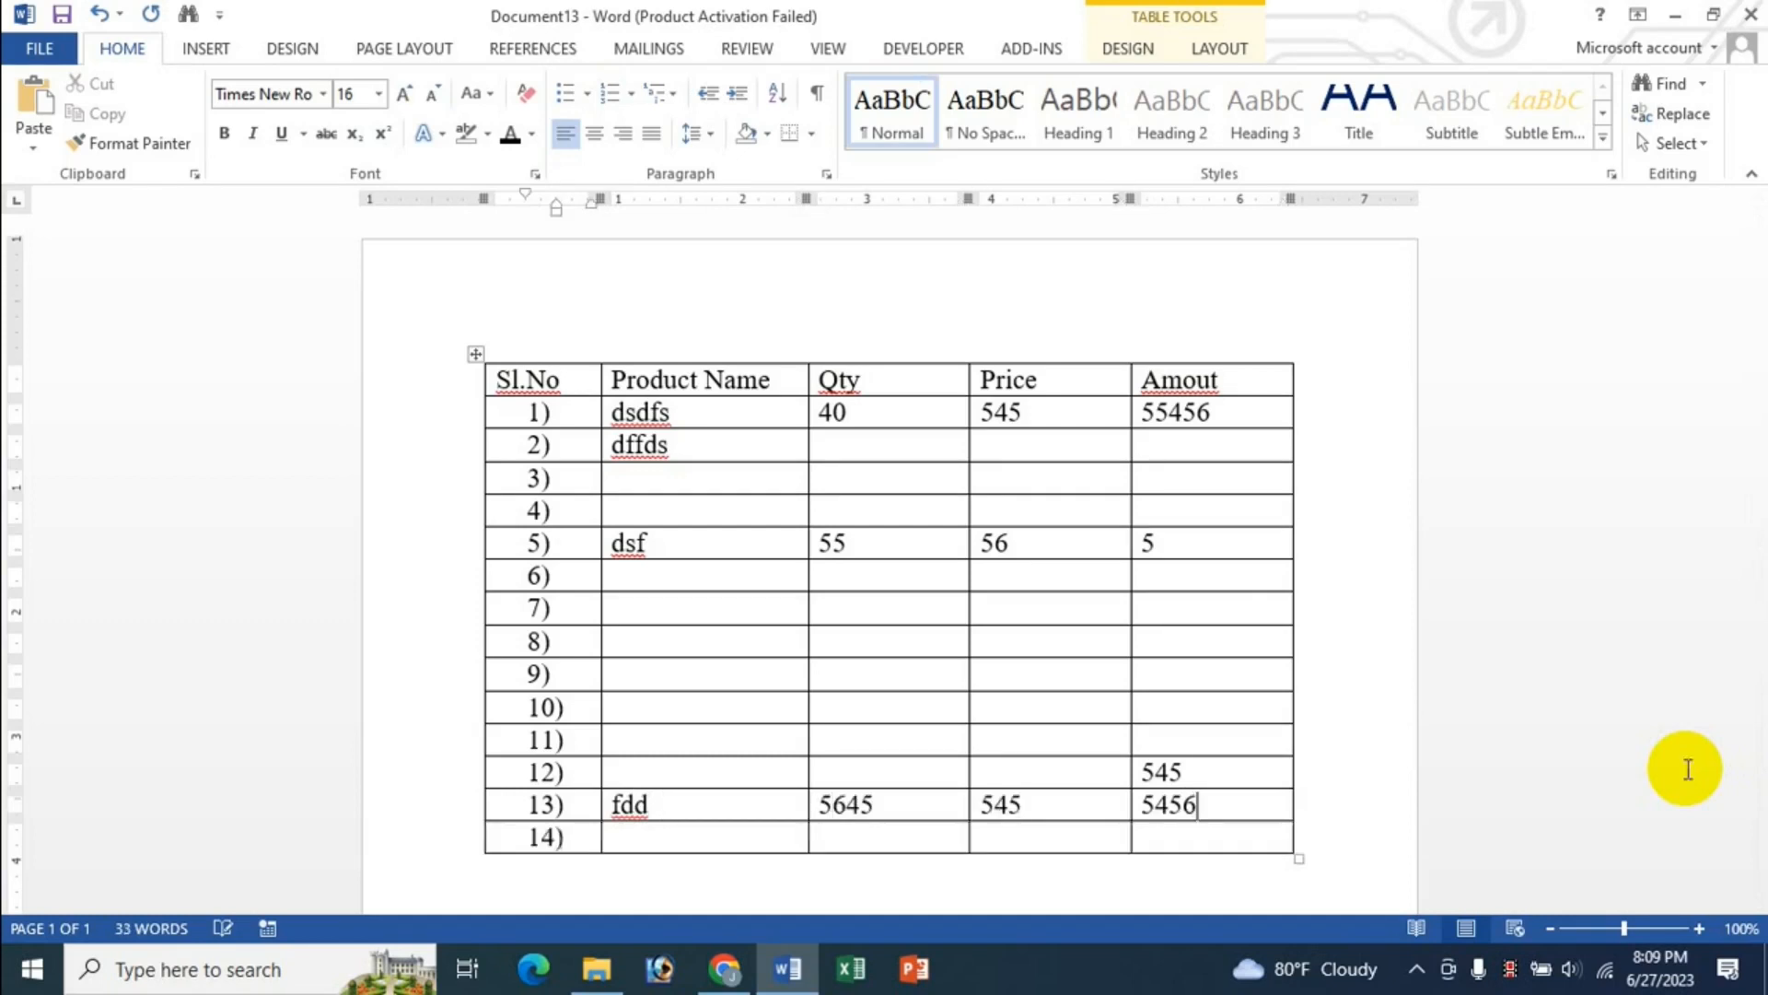
pyautogui.scroll(-2, 1662, 699)
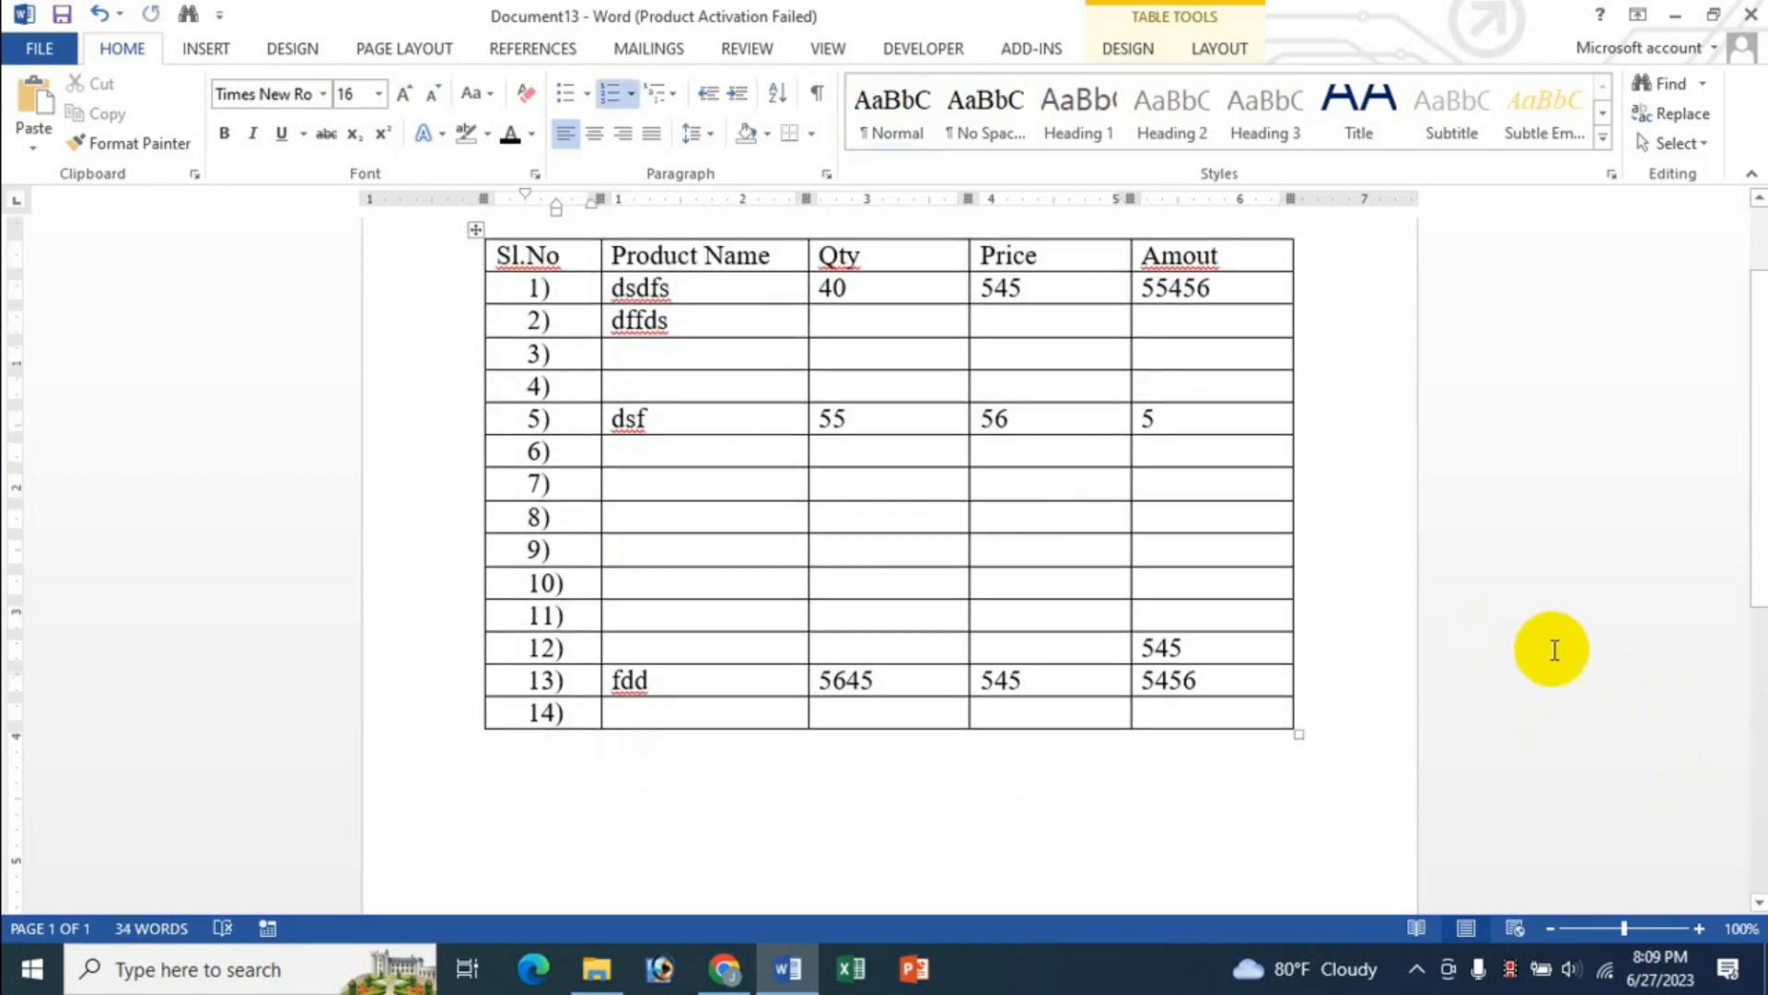
pyautogui.scroll(1, 1571, 651)
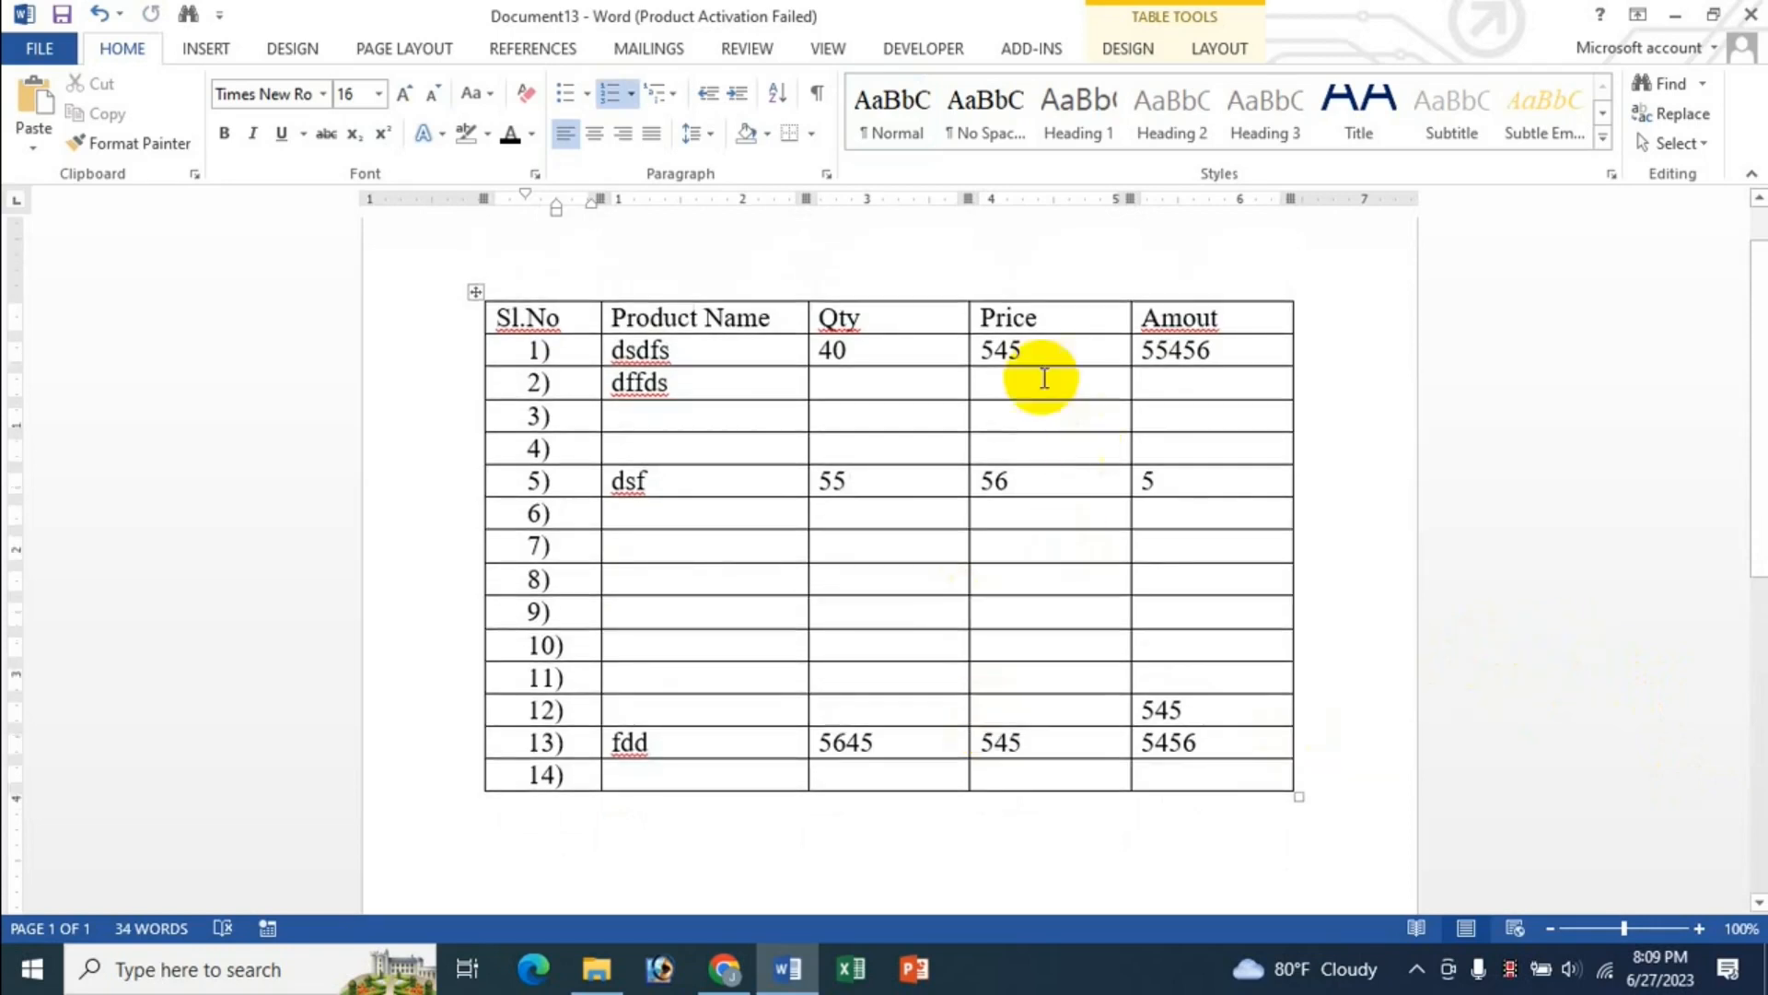
# Switch to Chrome to show the videos page of the JK Update Technology YouTube channel
pyautogui.click(725, 550)
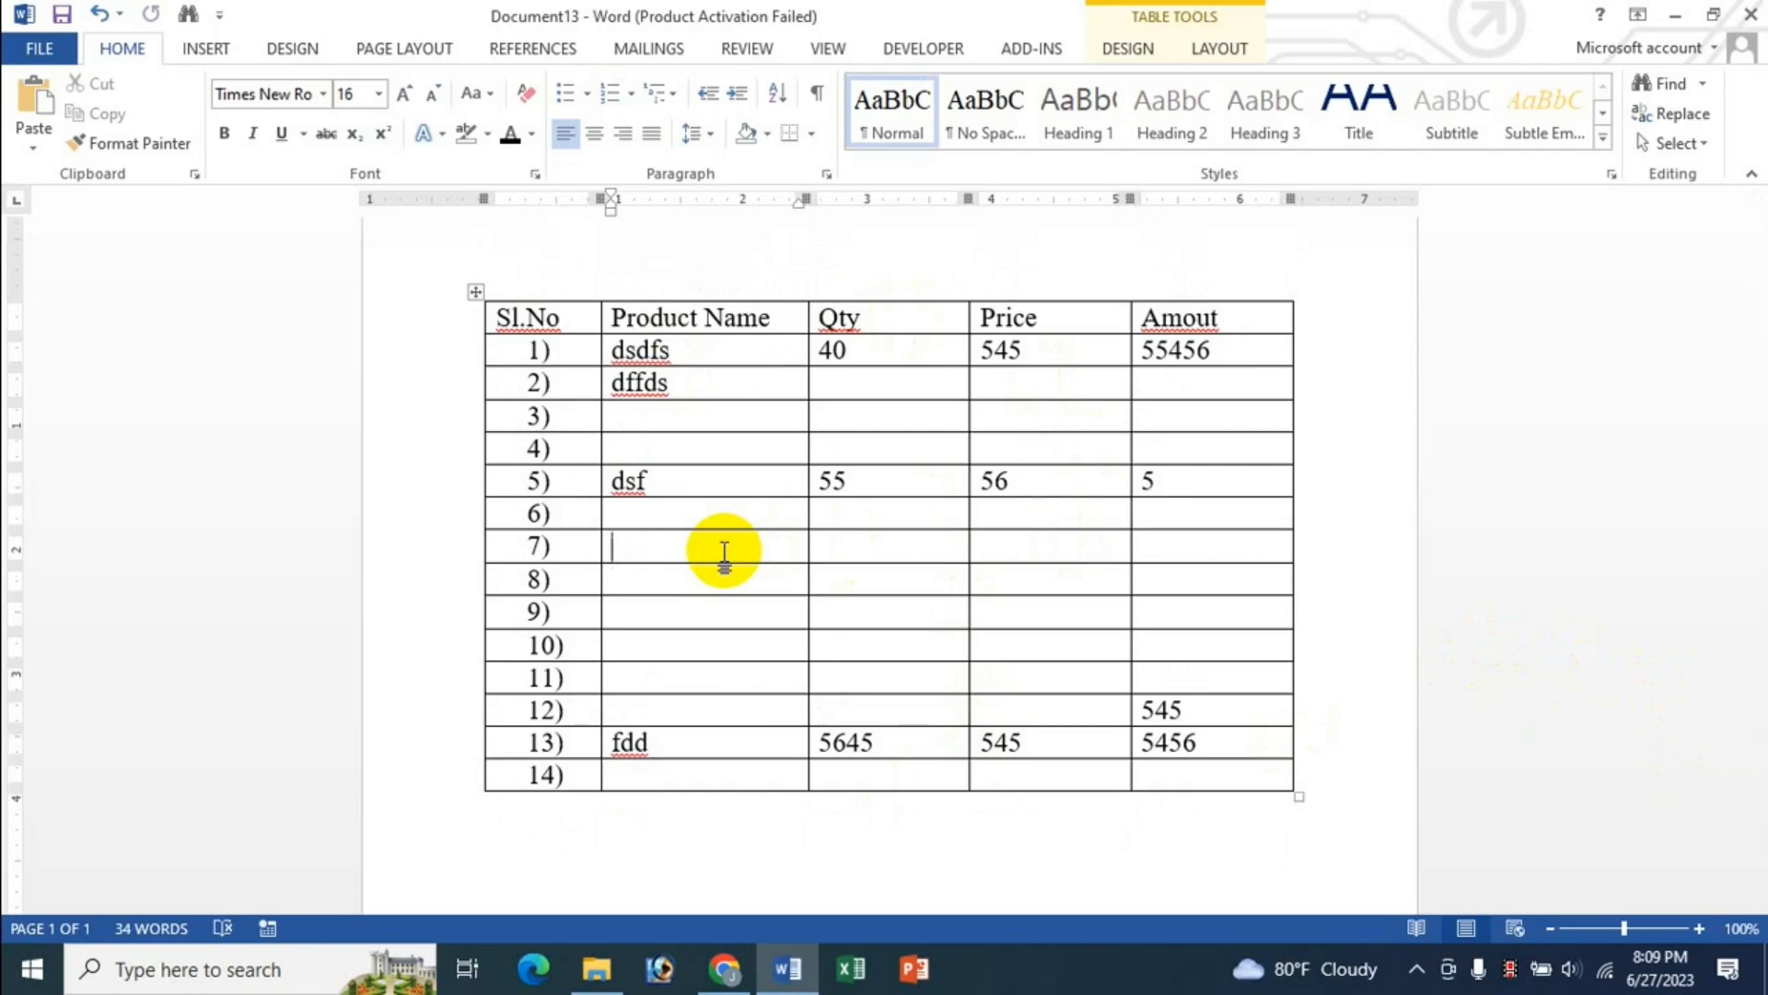
pyautogui.click(724, 969)
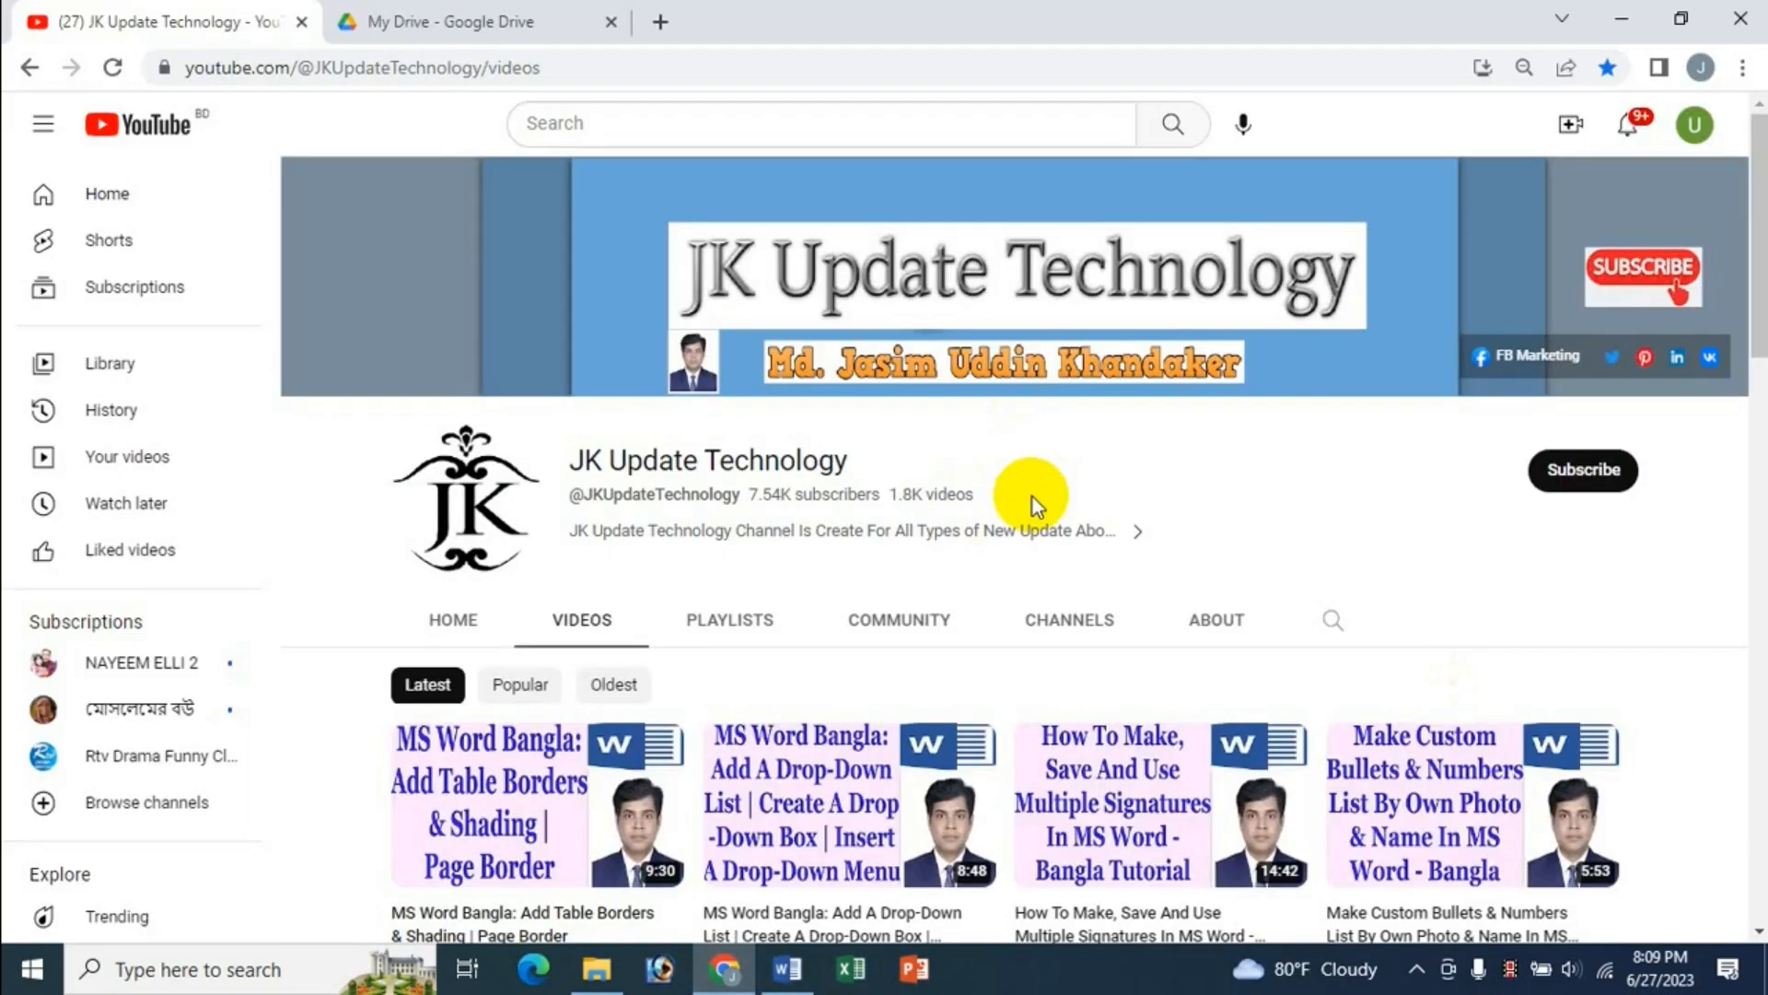